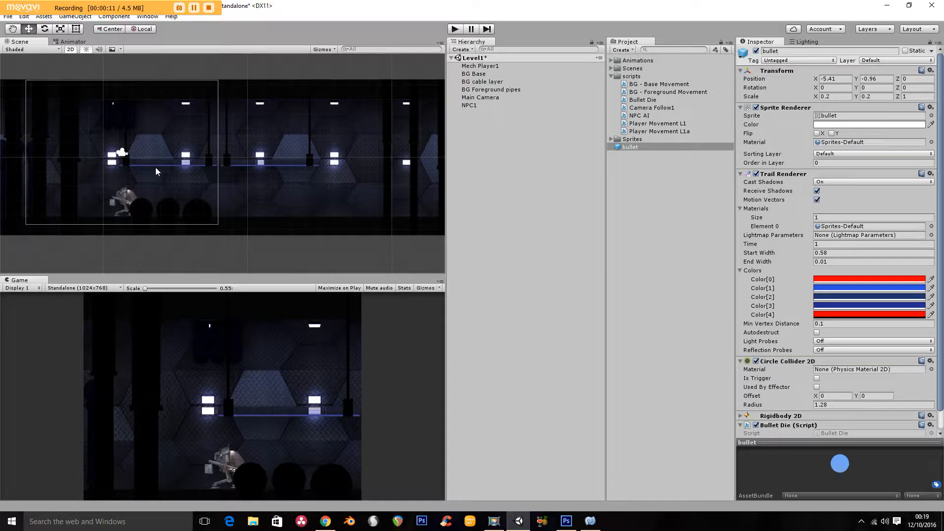
Save the Level1 scene.
middle_drag(214, 150, 293, 148)
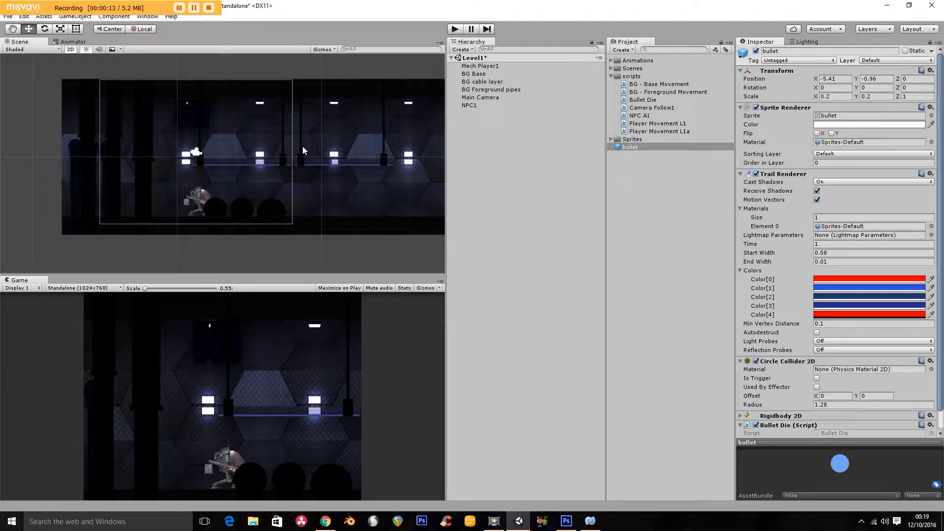
click(8, 17)
click(28, 54)
Open the Level1a scene from the project's Scenes folder.
click(610, 75)
click(611, 68)
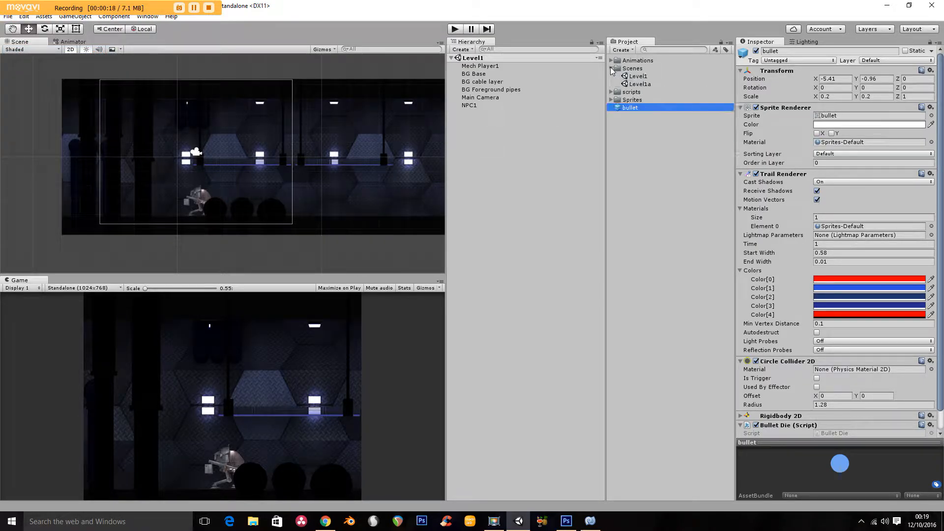
double_click(639, 84)
middle_drag(362, 215, 158, 219)
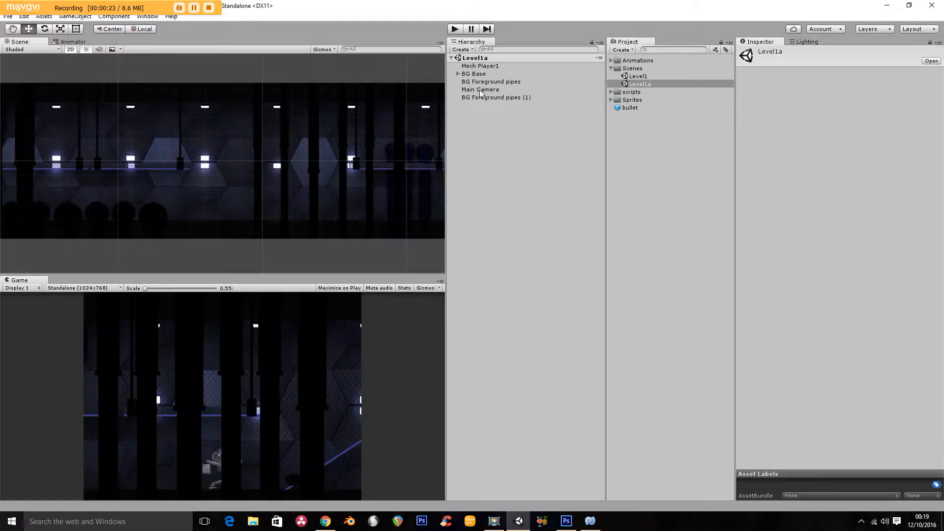
Play-test Level1a with Mech Player1 selected, moving the mech along the corridor and watching it in the scene, and stop the test.
click(480, 66)
click(455, 30)
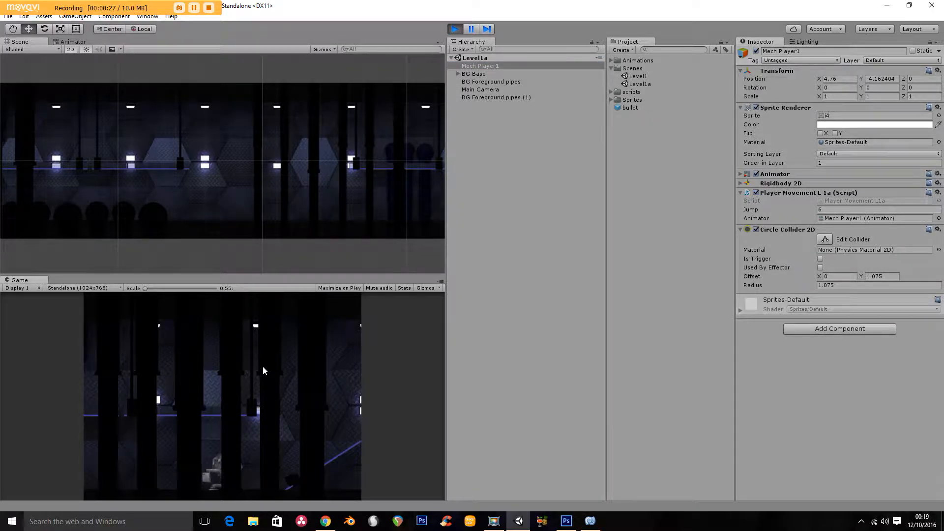
key(d)
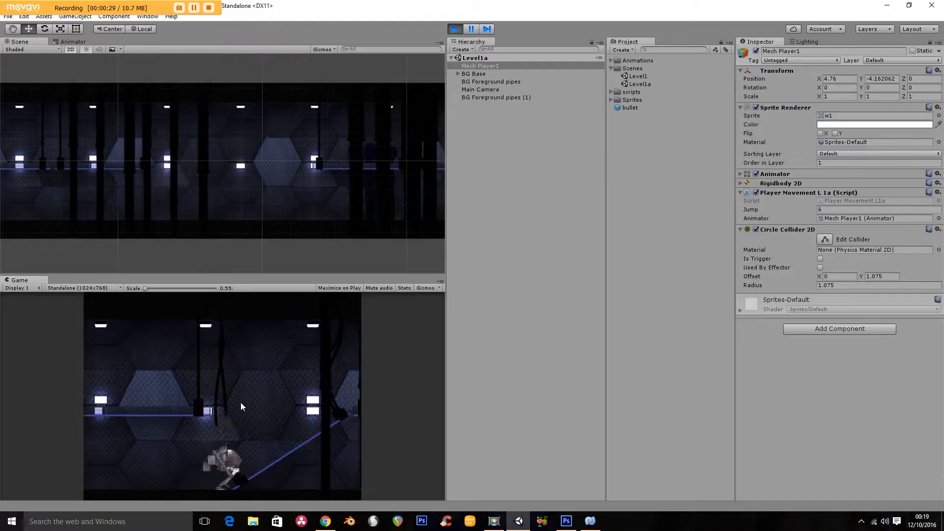
middle_drag(331, 192, 217, 152)
scroll(256, 94, down, 5)
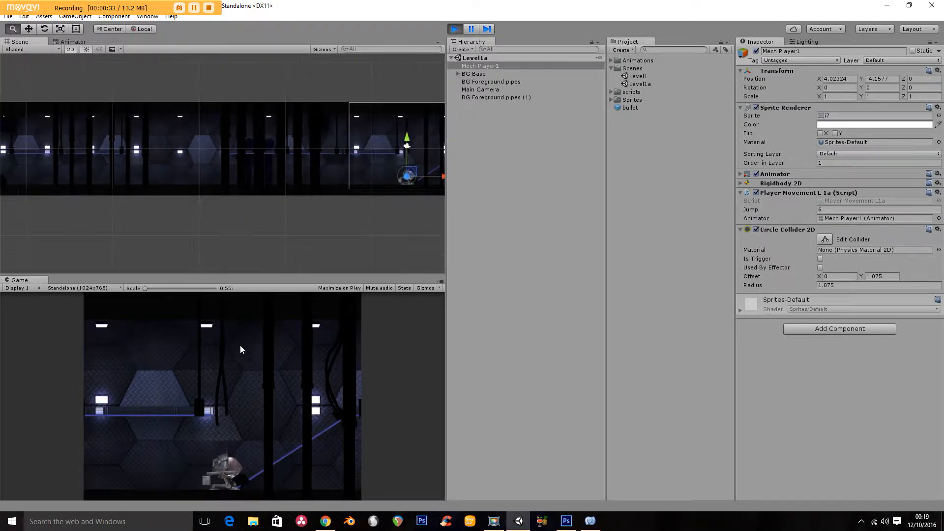
scroll(273, 100, down, 1)
middle_drag(329, 219, 255, 219)
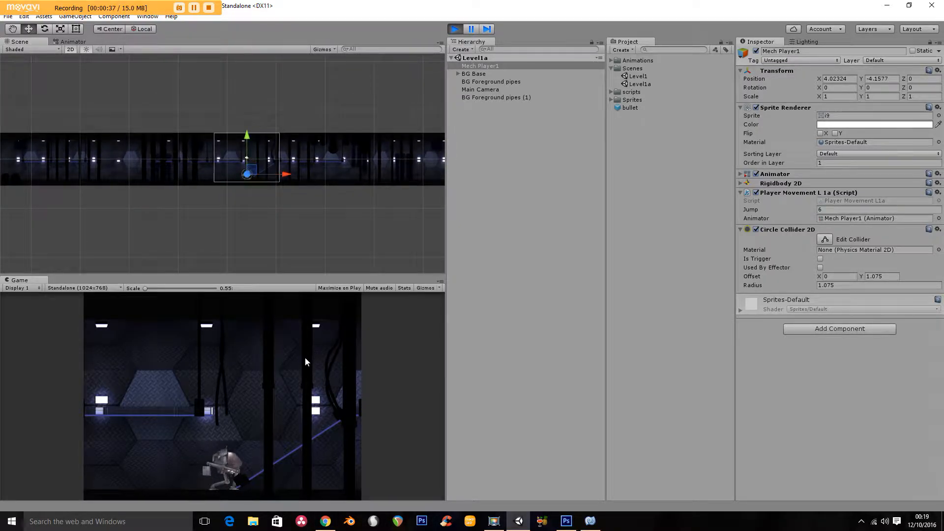
key(Left)
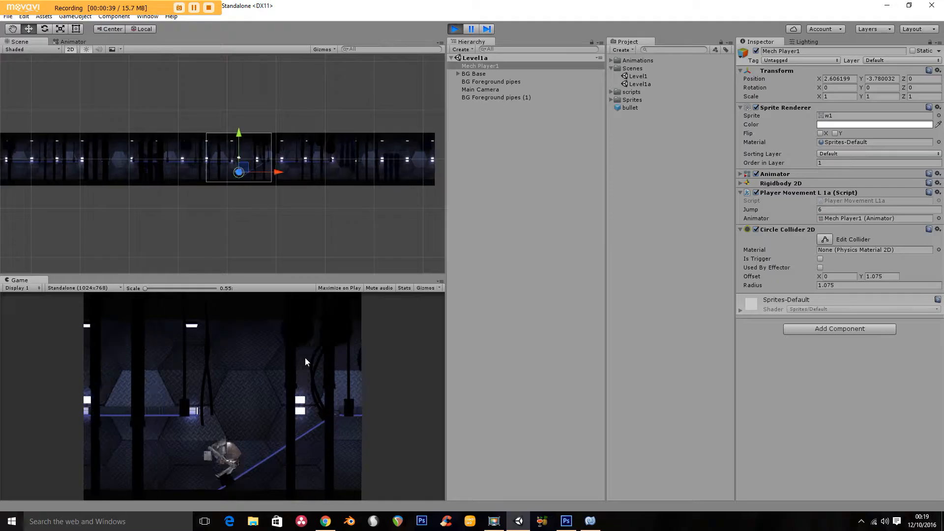
key(Left)
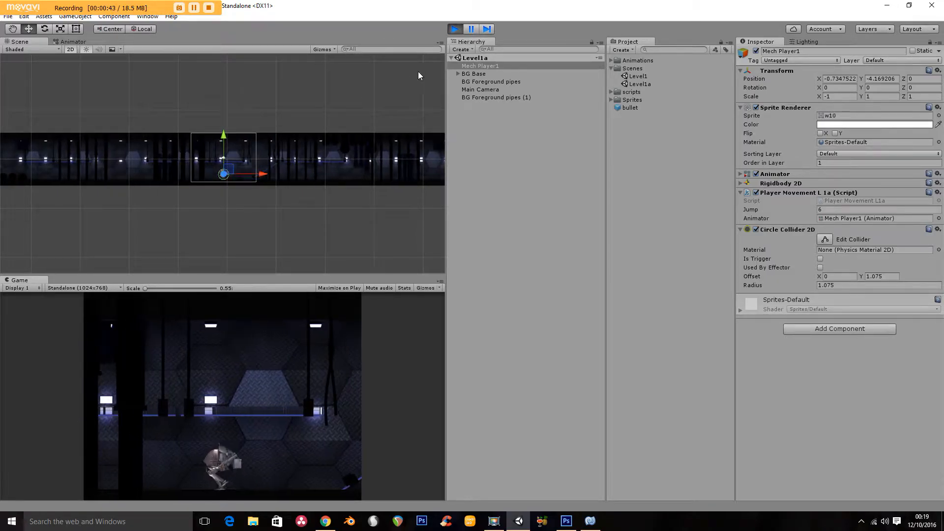
click(454, 28)
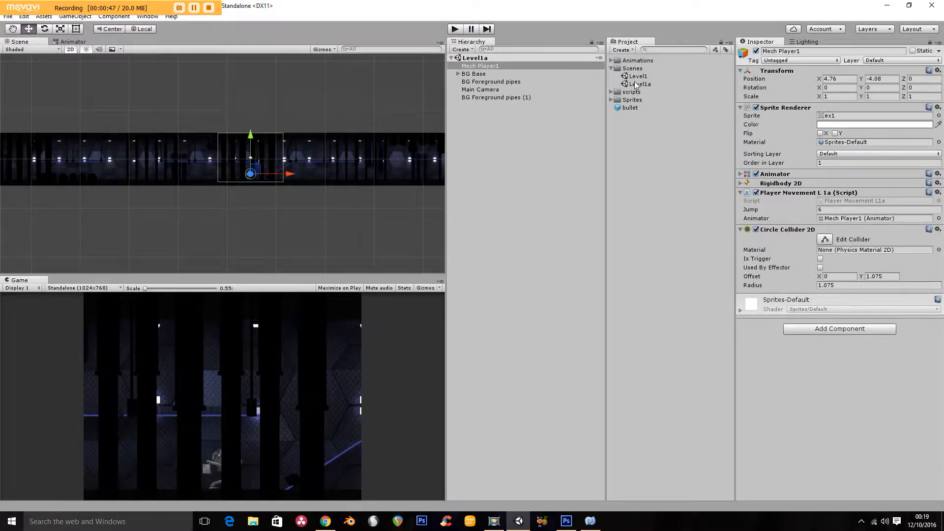
Open the Level1 scene and run it, walking the mech forward along the corridor past the foreground pipes.
double_click(638, 76)
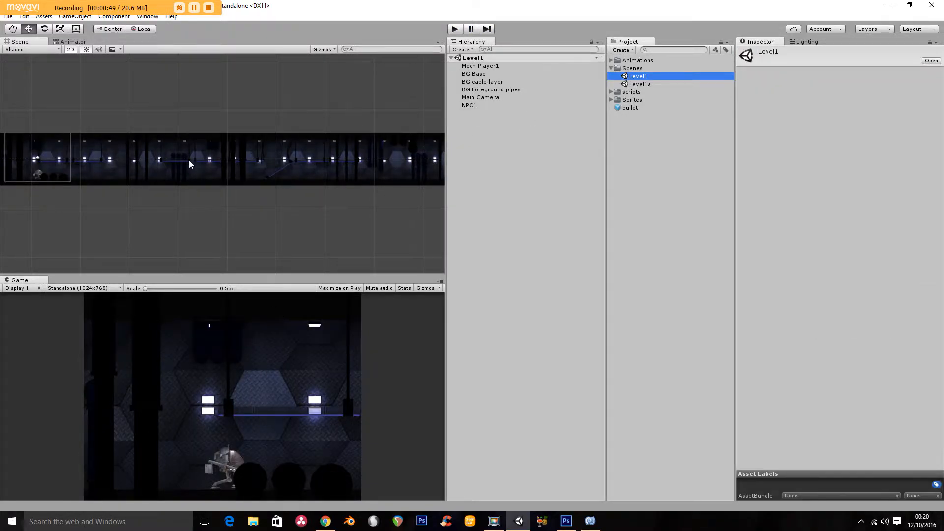
mouse_move(95, 189)
middle_down()
mouse_move(137, 201)
mouse_move(87, 192)
middle_up()
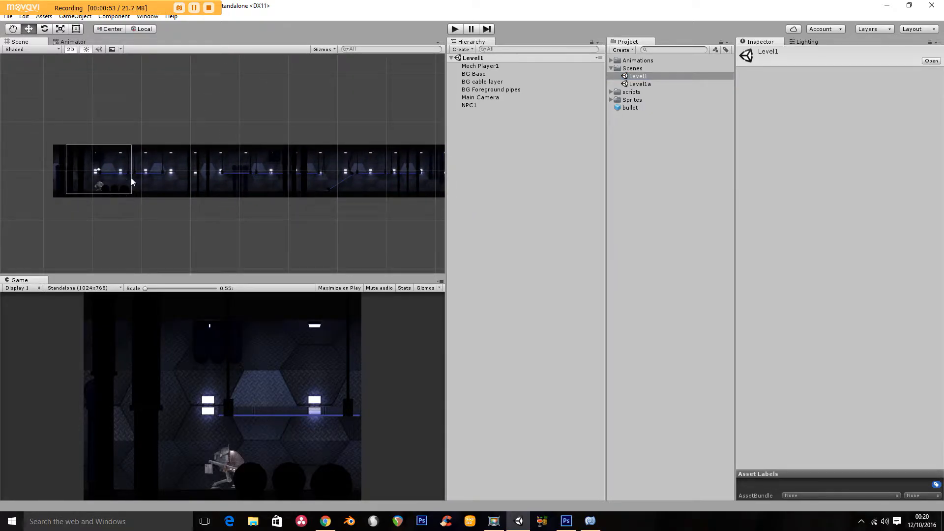
click(458, 30)
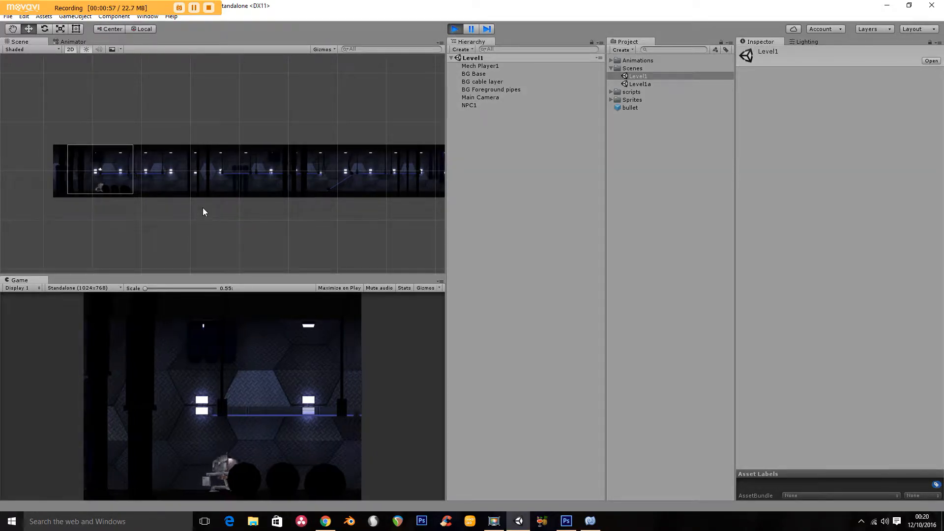
key(d)
key(d)
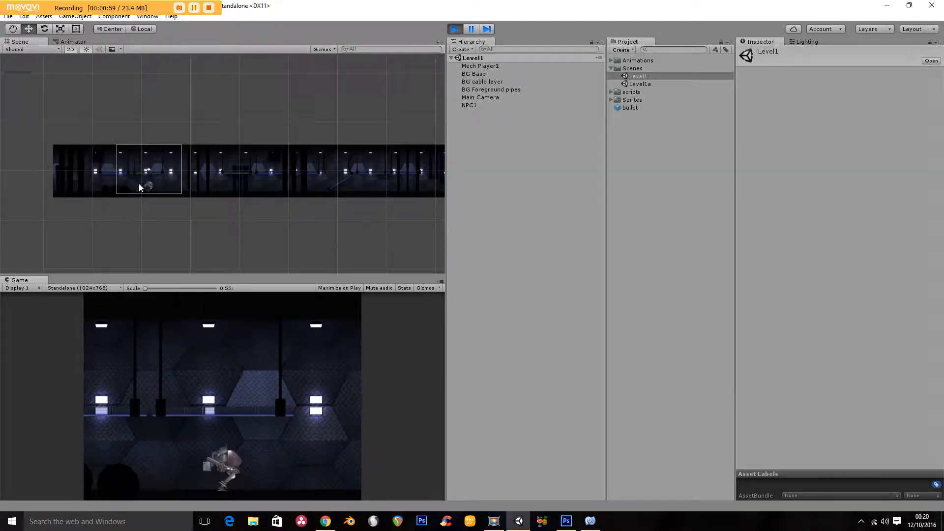
key(d)
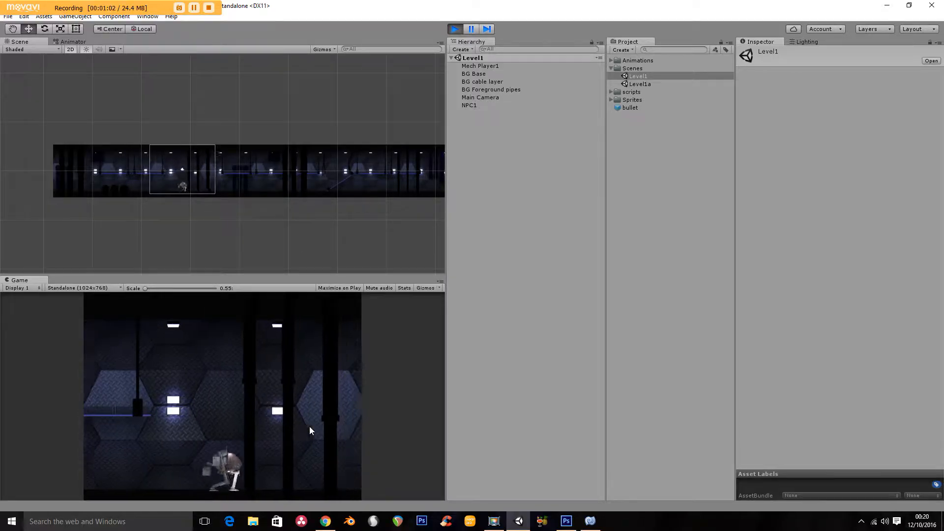
key(d)
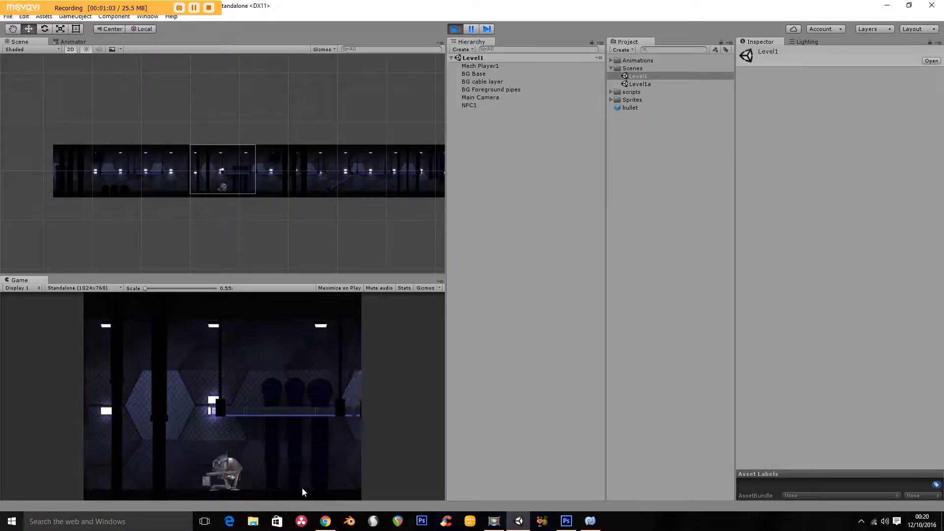
Move the mech back and forth around the bullets and stop the Level1 play test.
click(302, 487)
key(a)
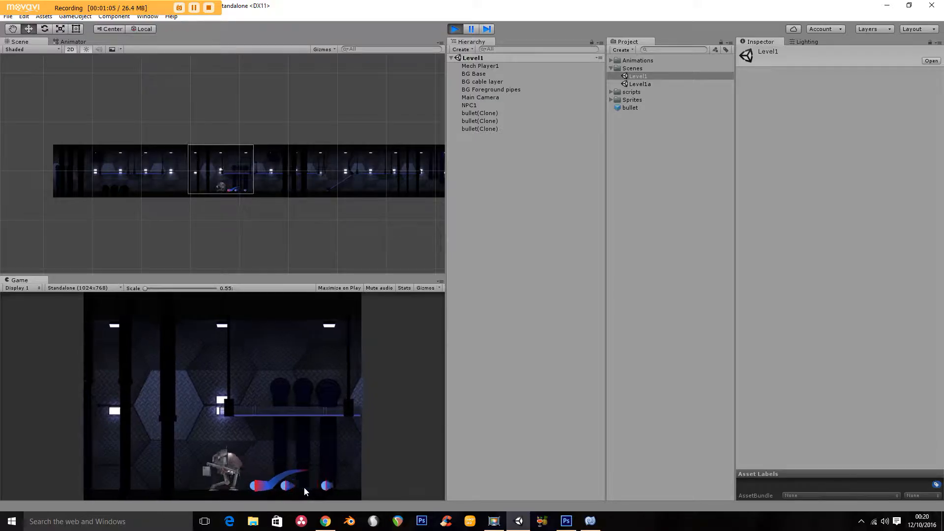
key(d)
click(326, 482)
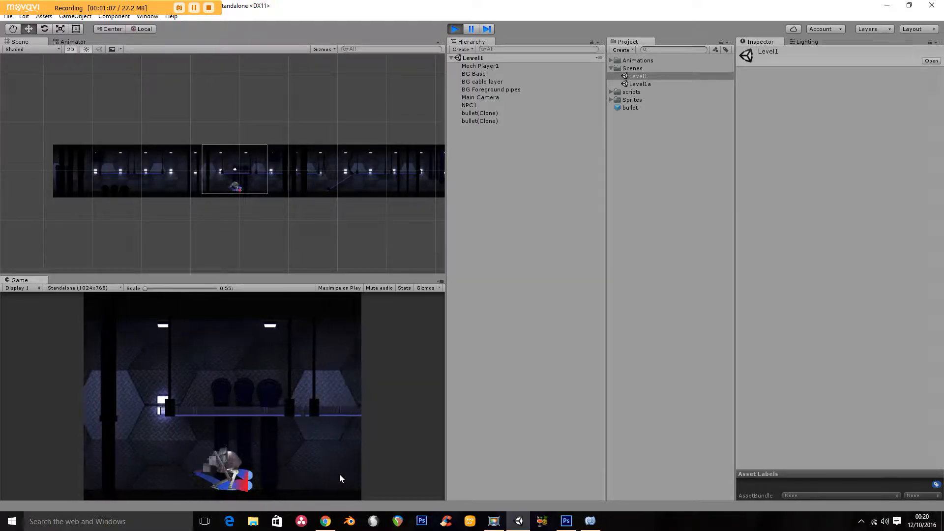
click(338, 479)
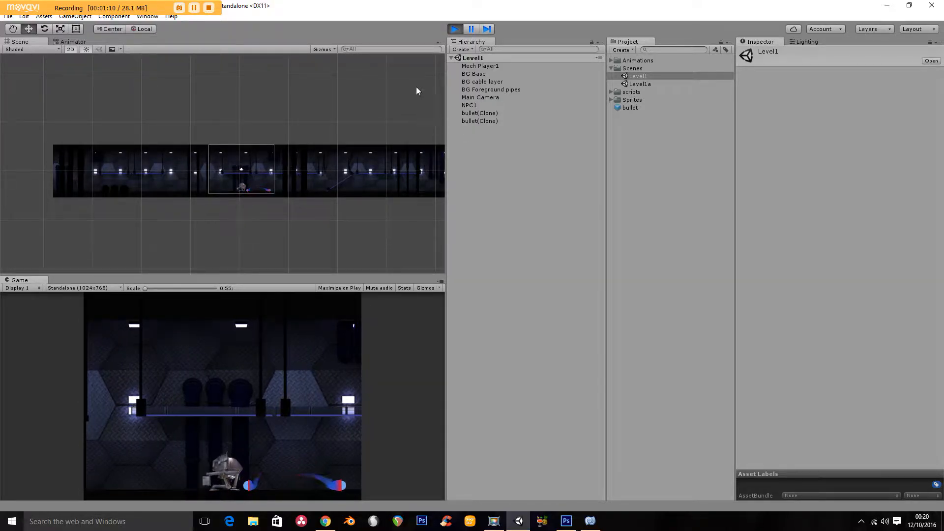
click(455, 29)
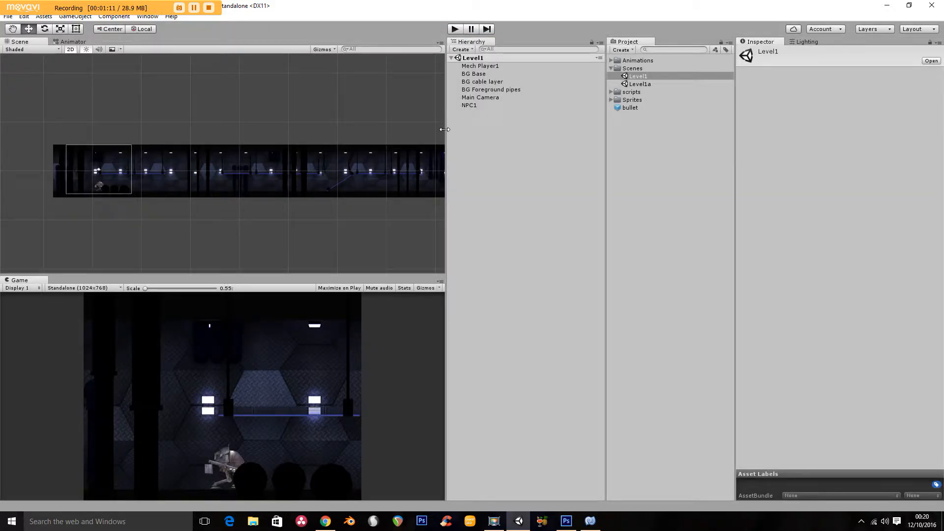
Set the Order in Layer of NPC1's Sprite Renderer to 2.
double_click(481, 106)
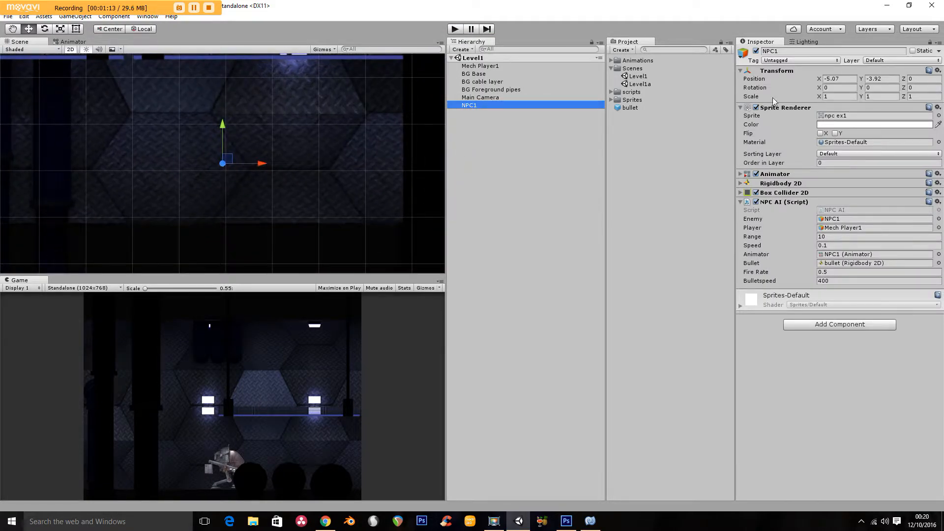
click(820, 162)
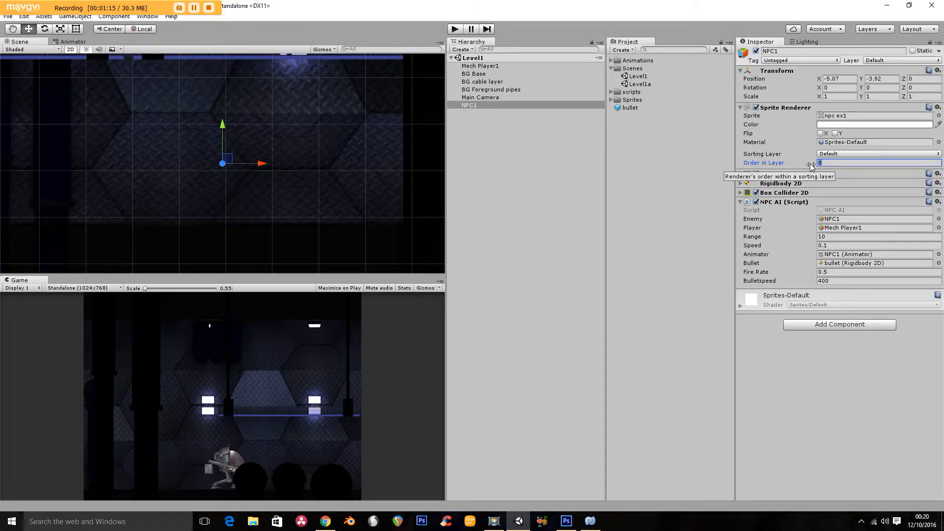
text(2)
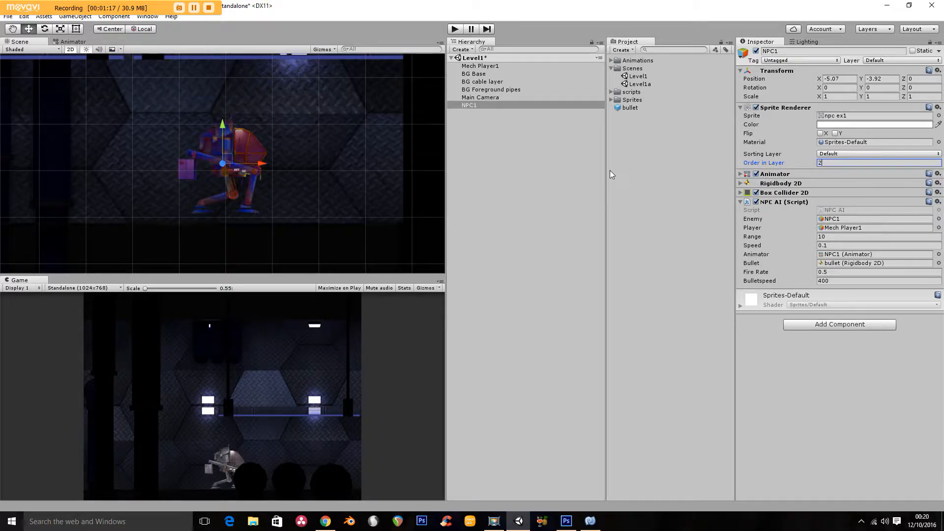
click(778, 145)
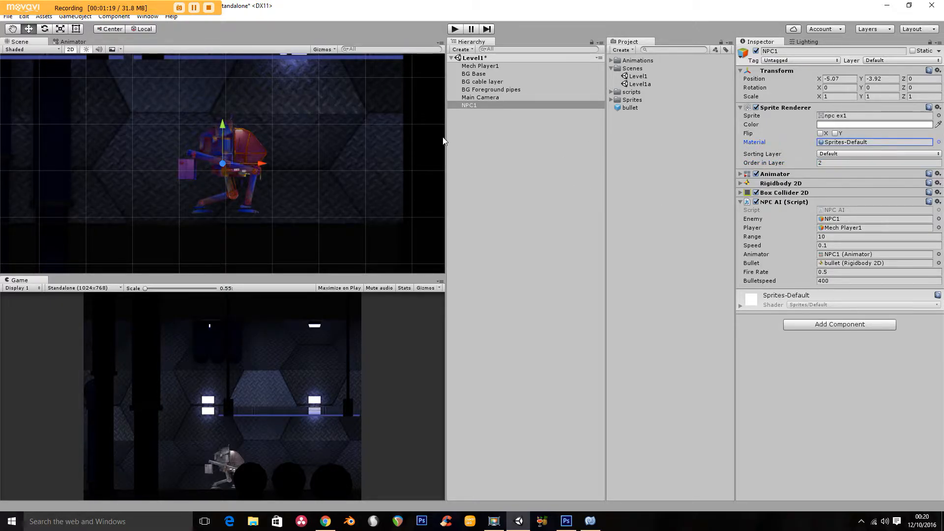
scroll(344, 147, up, 2)
scroll(309, 154, down, 2)
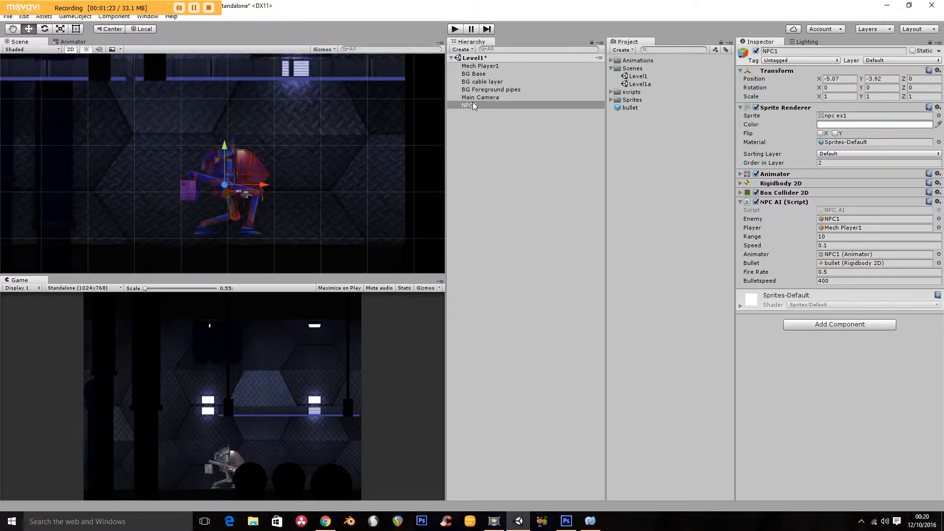
Run Level1 and walk the mech forward along the corridor until NPC1 comes within range.
click(454, 30)
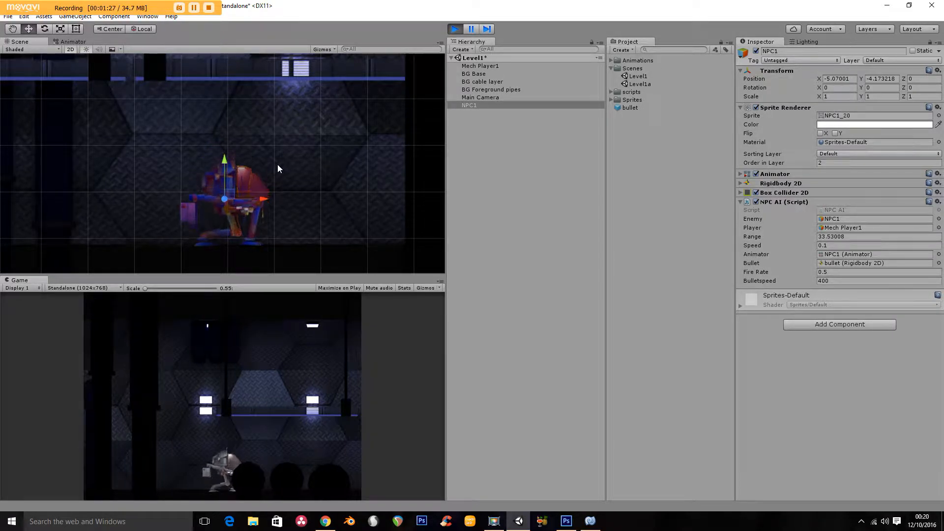
scroll(285, 192, down, 2)
scroll(248, 220, down, 6)
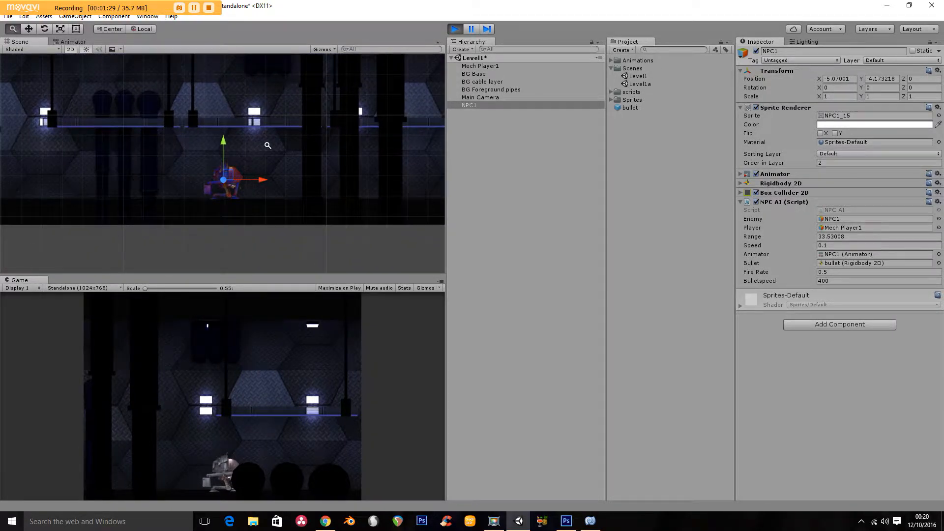
scroll(259, 253, down, 6)
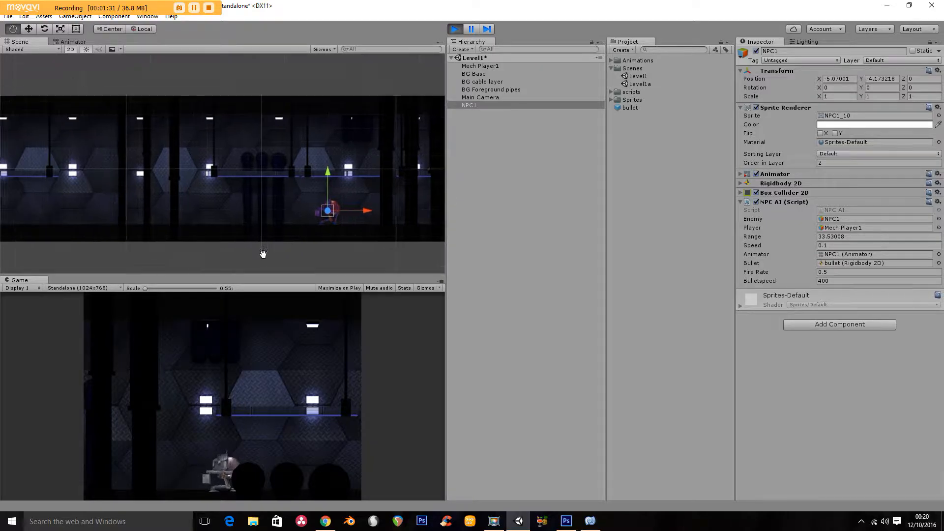
drag(314, 253, 320, 250)
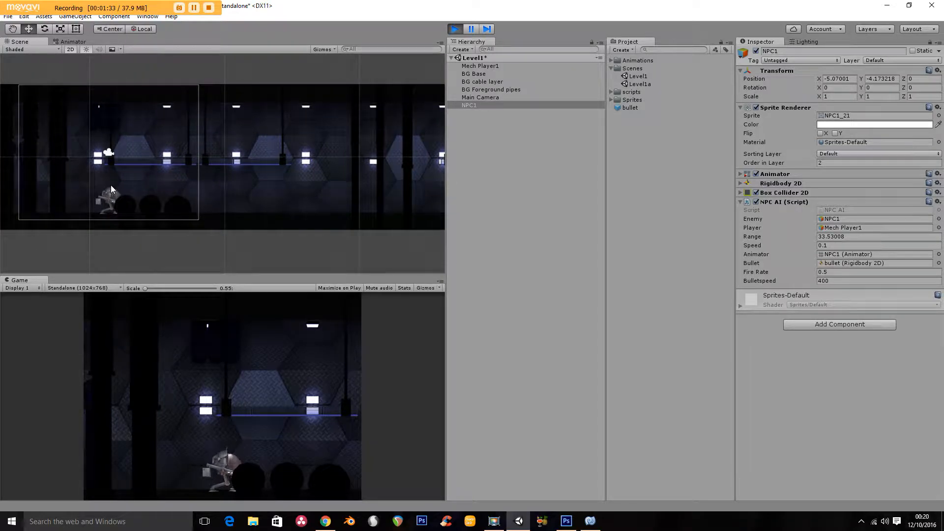
drag(240, 175, 128, 184)
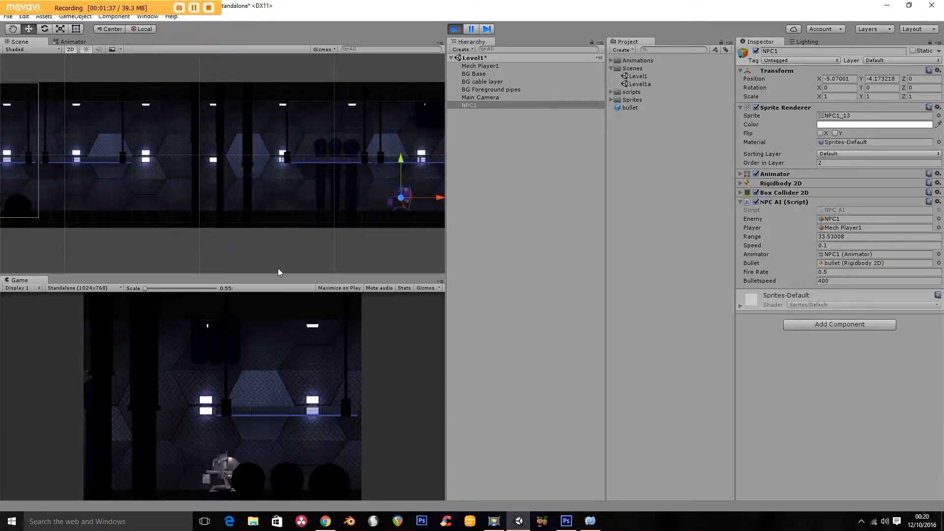
key(d)
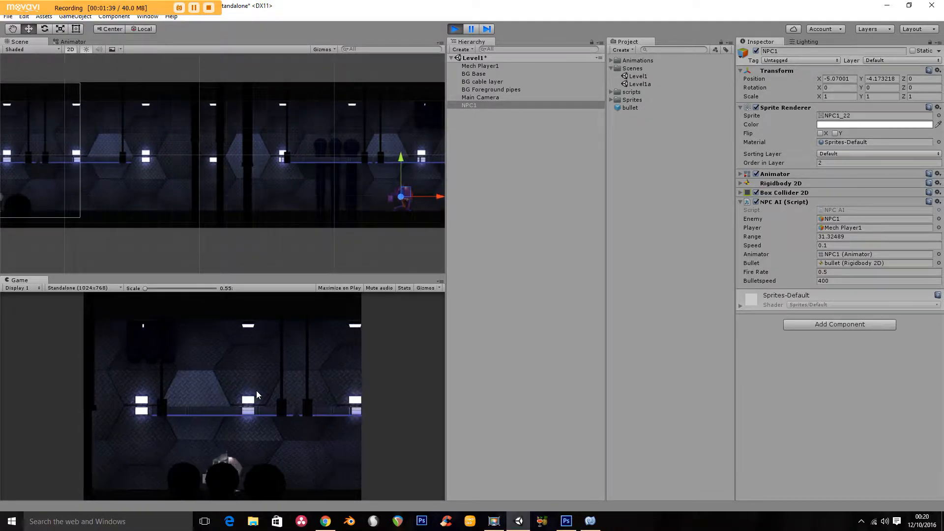
key(d)
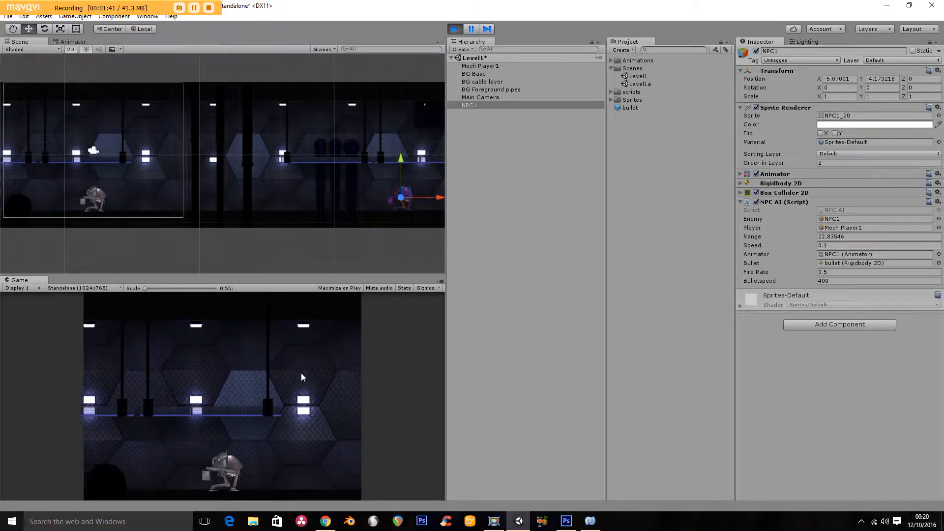
key(d)
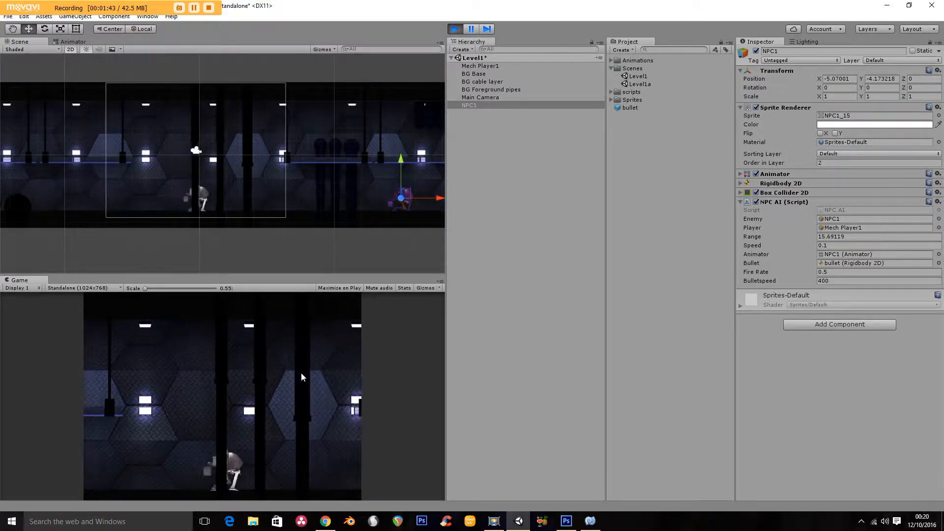
key(d)
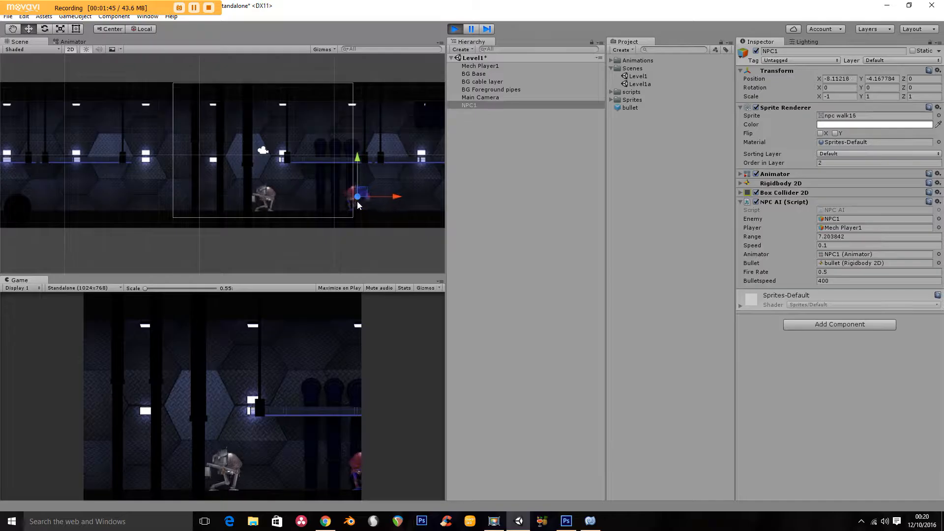
Retreat the mech along the corridor to test how NPC1 chases it and fires bullets.
key(a)
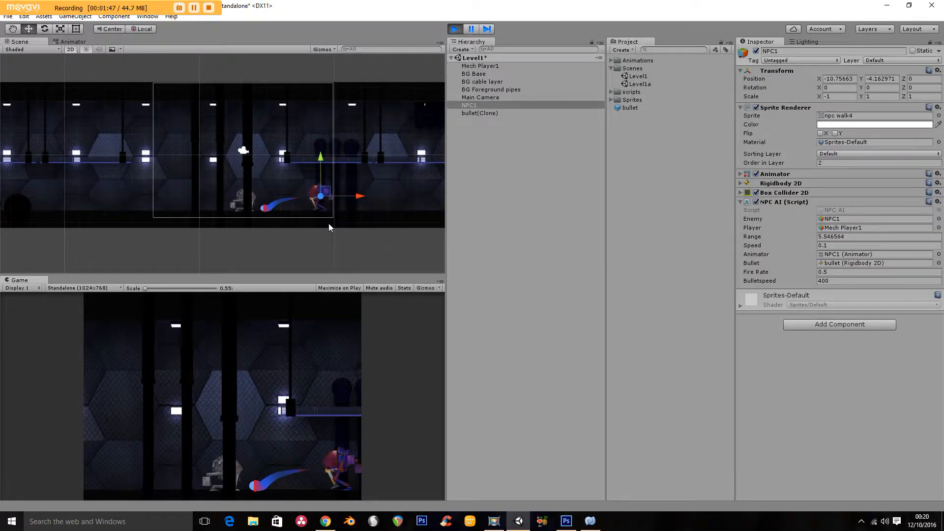
key(a)
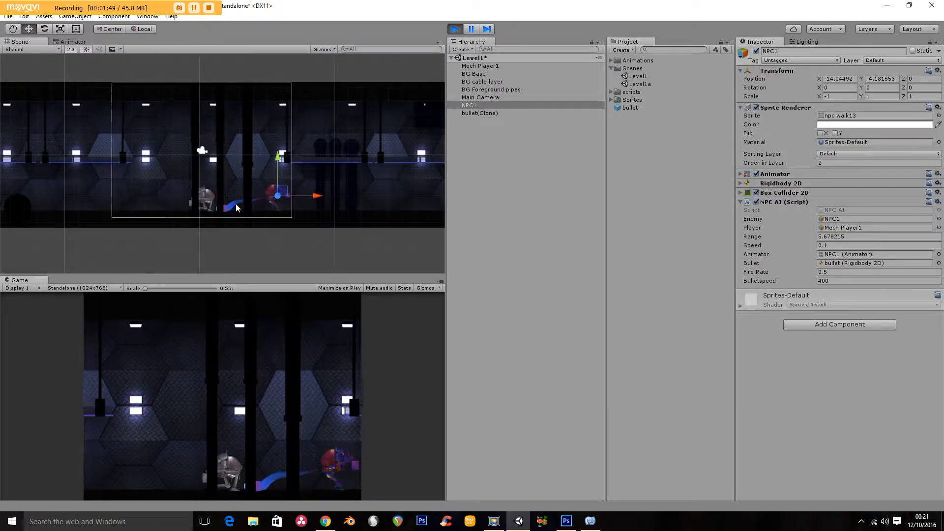
key(a)
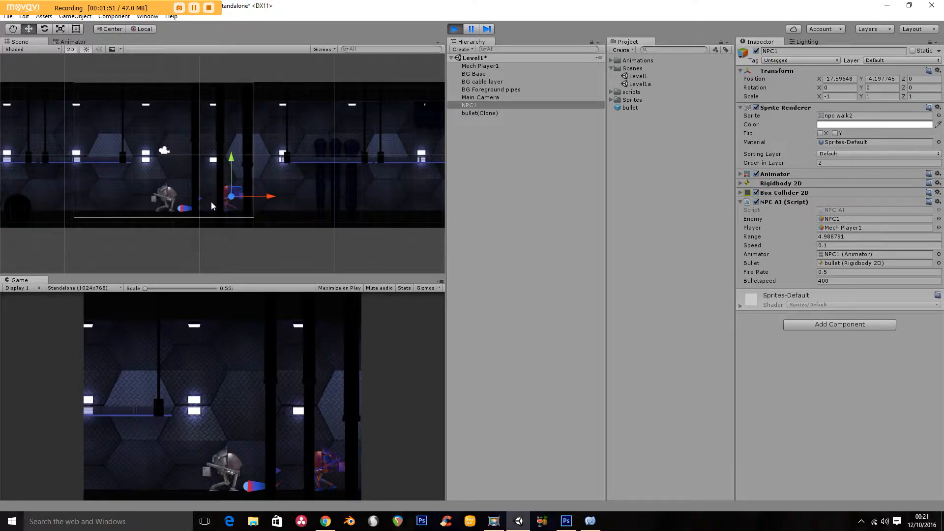
key(a)
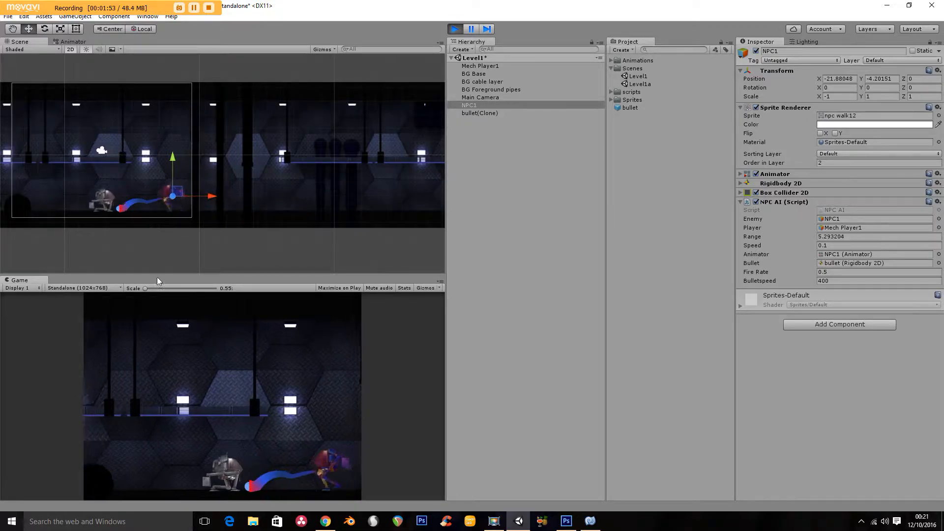
key(a)
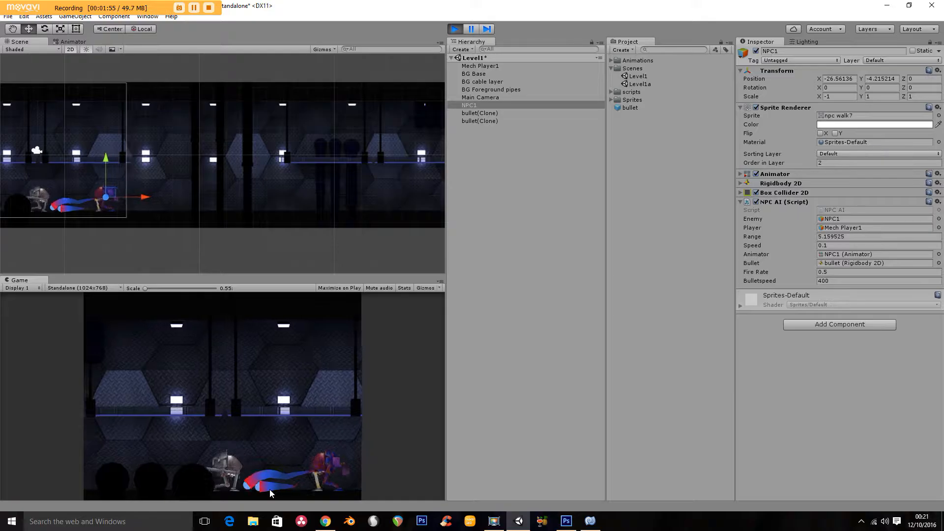
Walk the mech towards NPC1, retreat it past the starting end of the corridor, and stop the play test.
key(d)
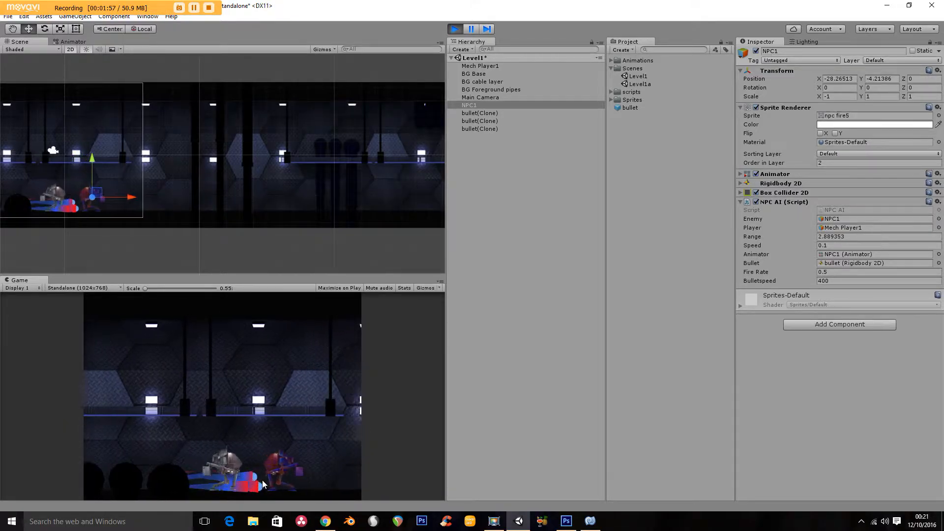
key(d)
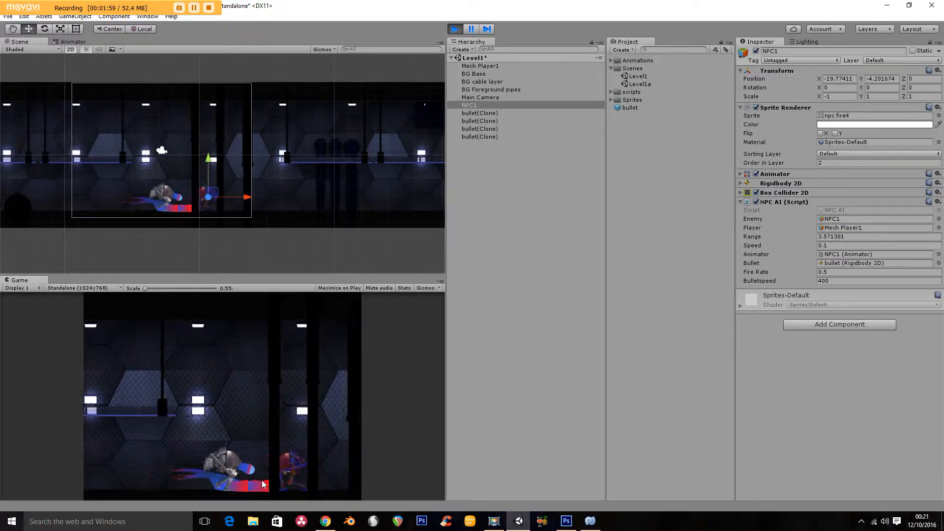
key(a)
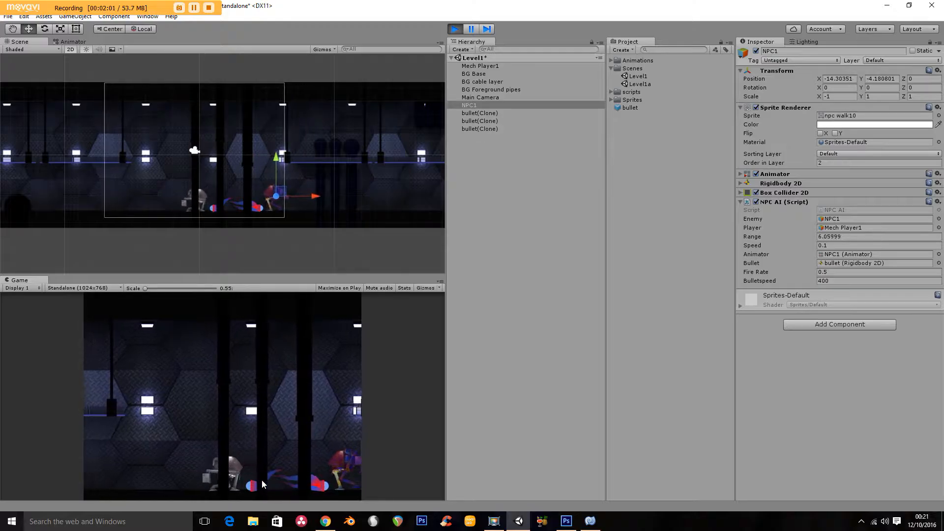
key(a)
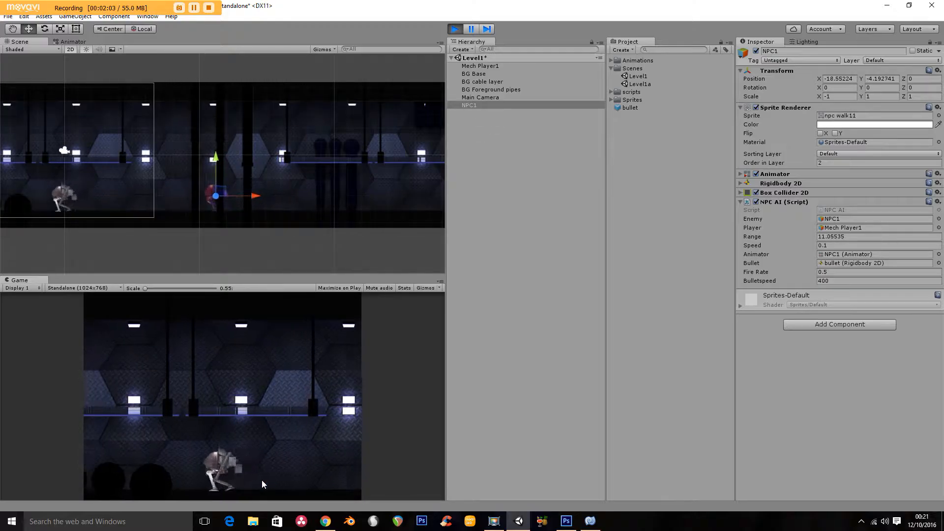
key(a)
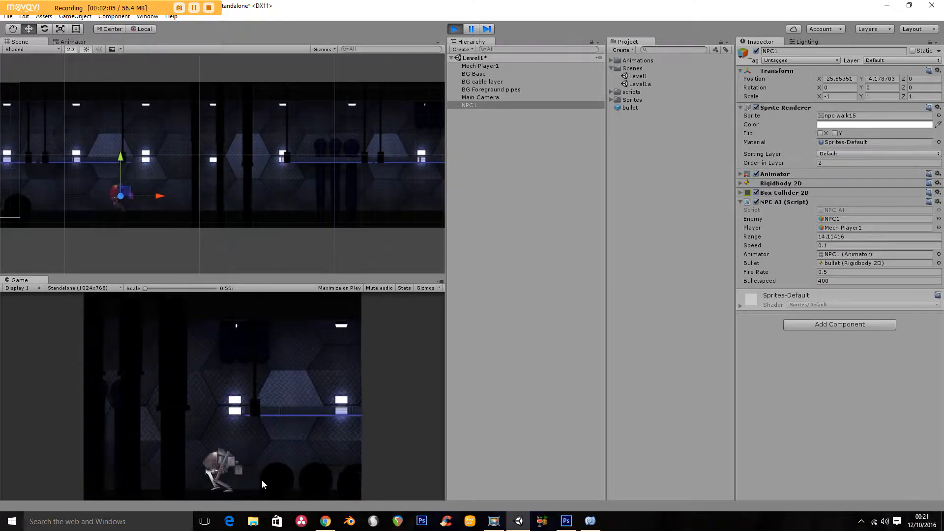
key(a)
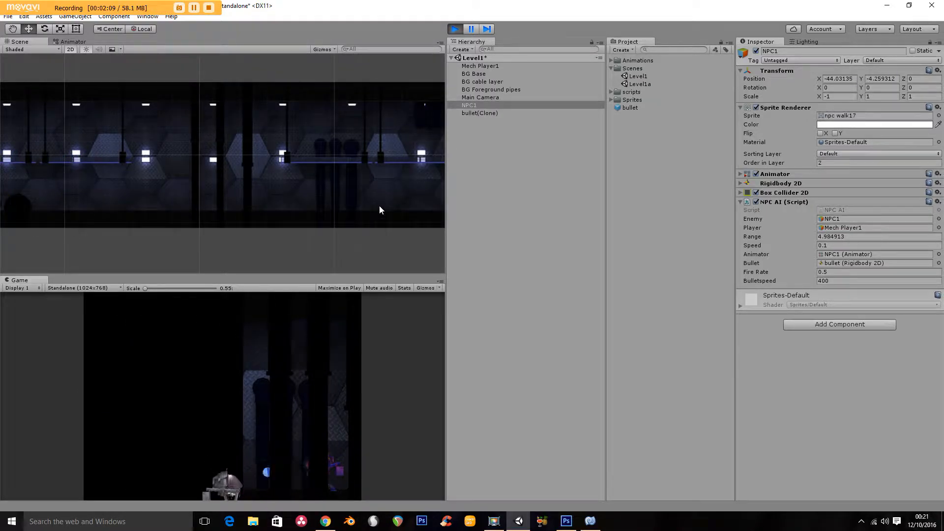
key(a)
click(455, 28)
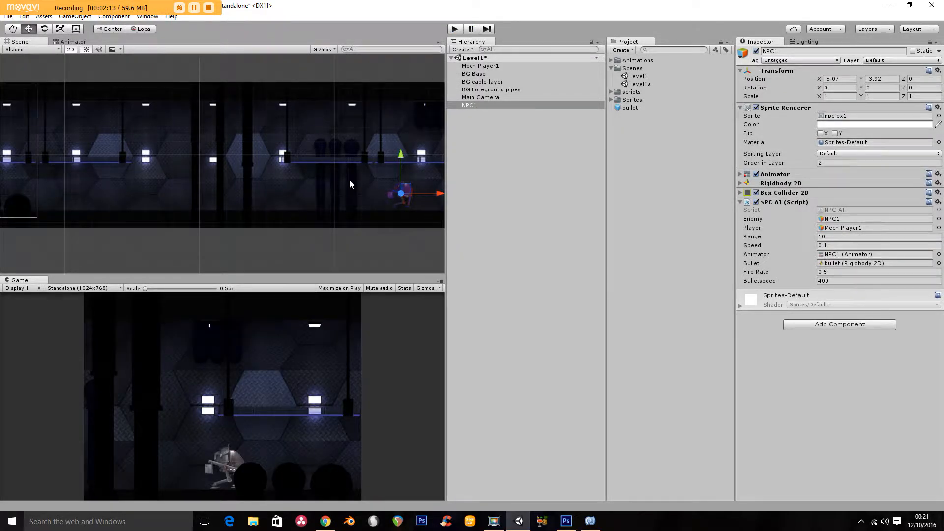
Run Level1 again, move the mech in and out of NPC1's range to test its detection, and stop the test.
click(453, 28)
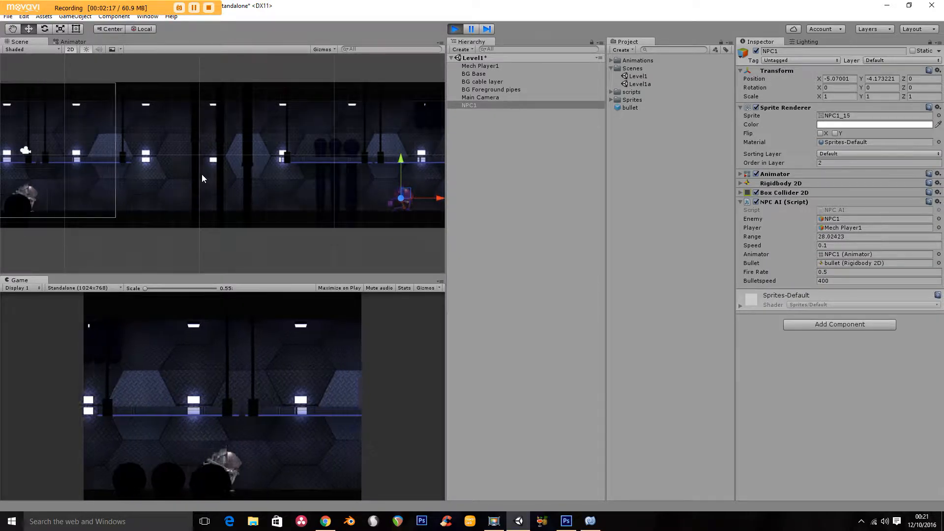
key(Right)
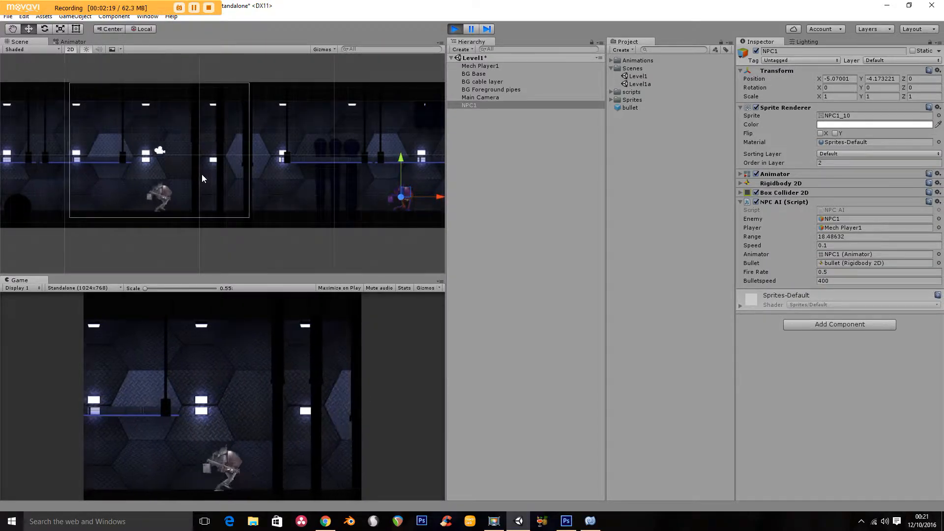
key(Right)
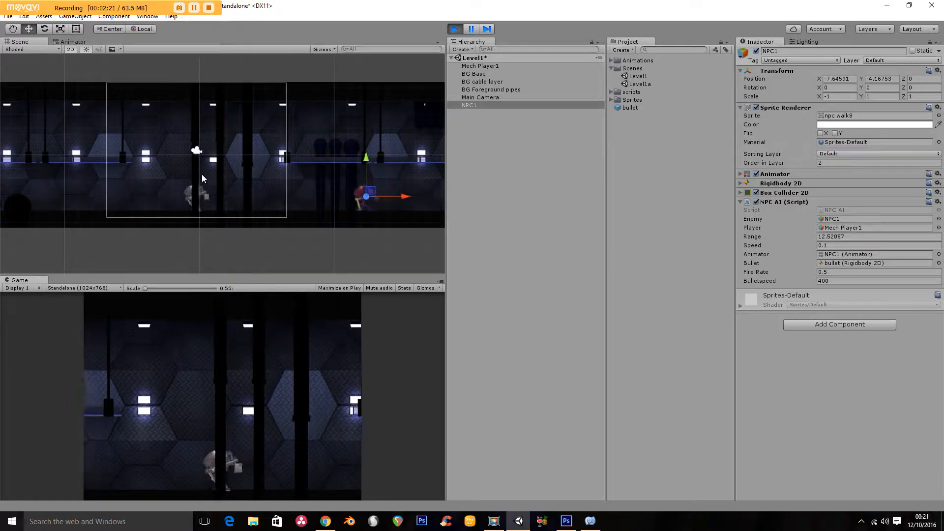
key(Left)
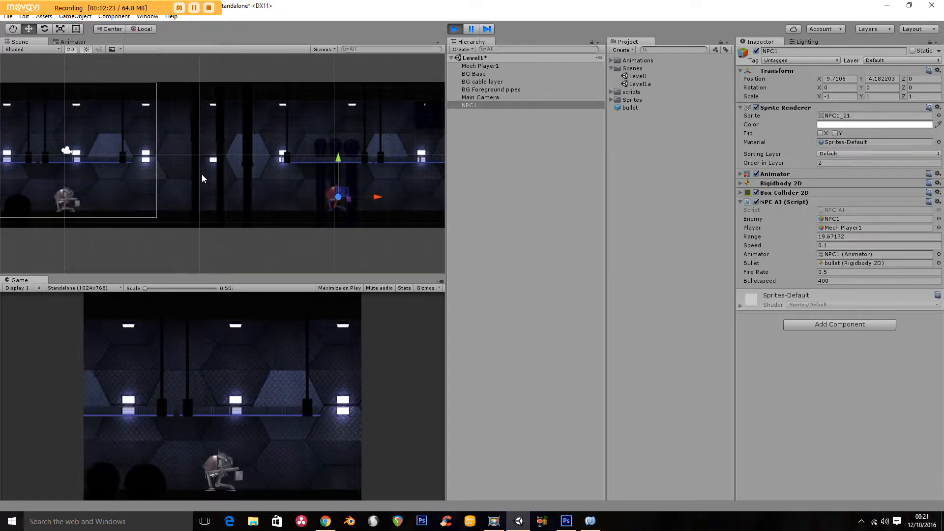
key(Right)
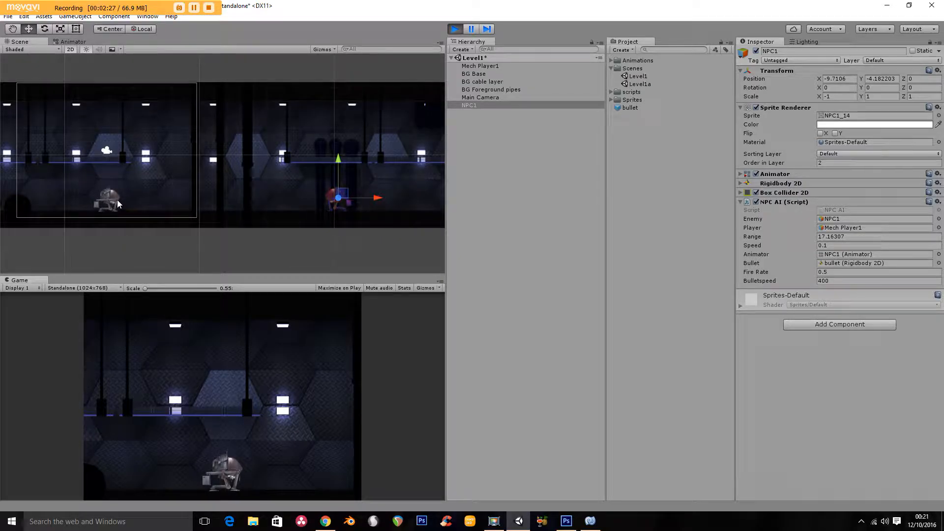
key(Right)
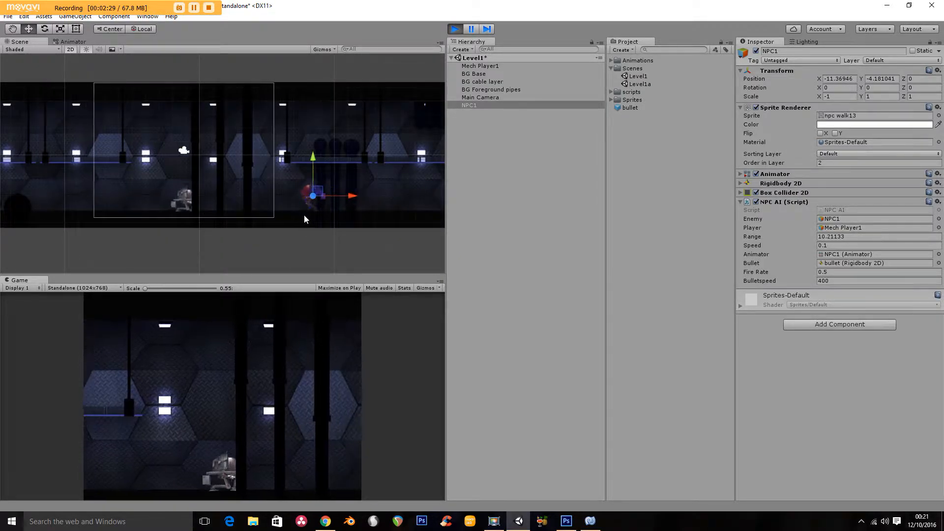
key(Left)
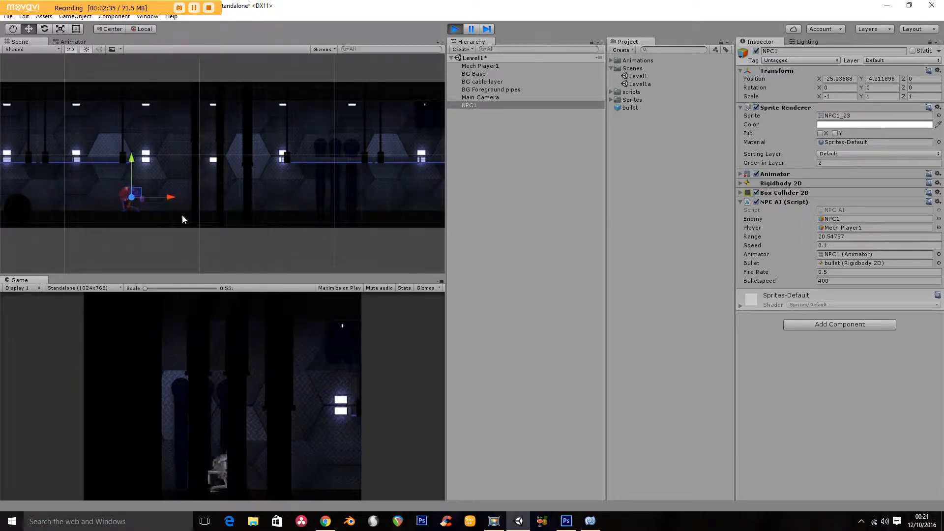
key(Right)
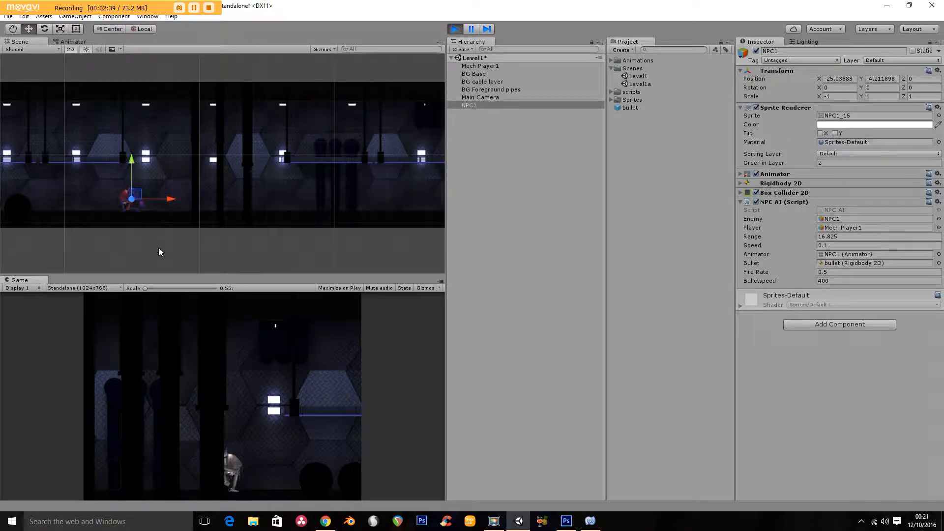
click(454, 29)
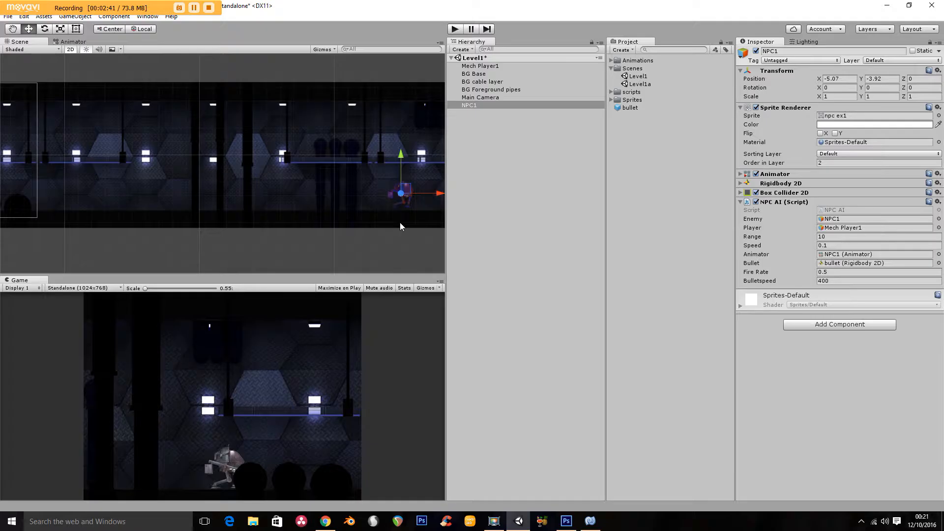
Save the changes to the Level1 scene and open Level1a.
middle_drag(403, 210, 273, 204)
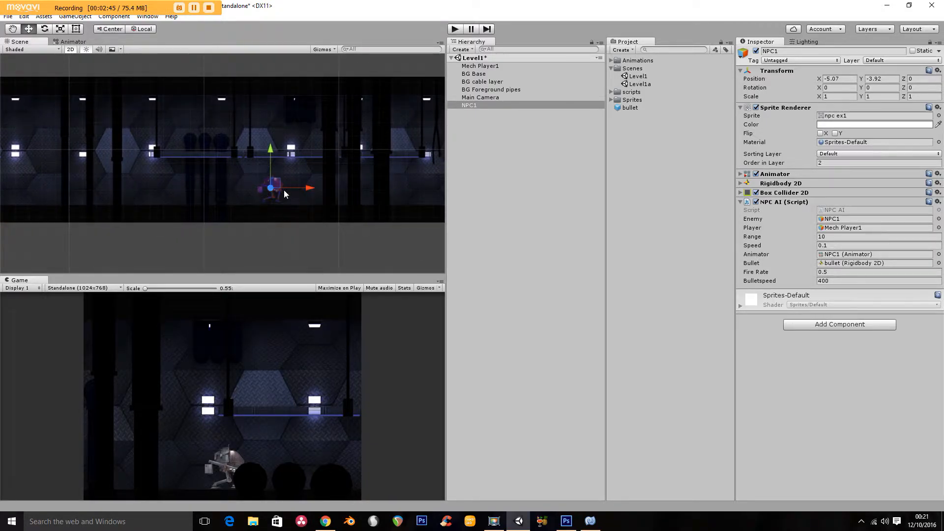
middle_drag(287, 185, 246, 169)
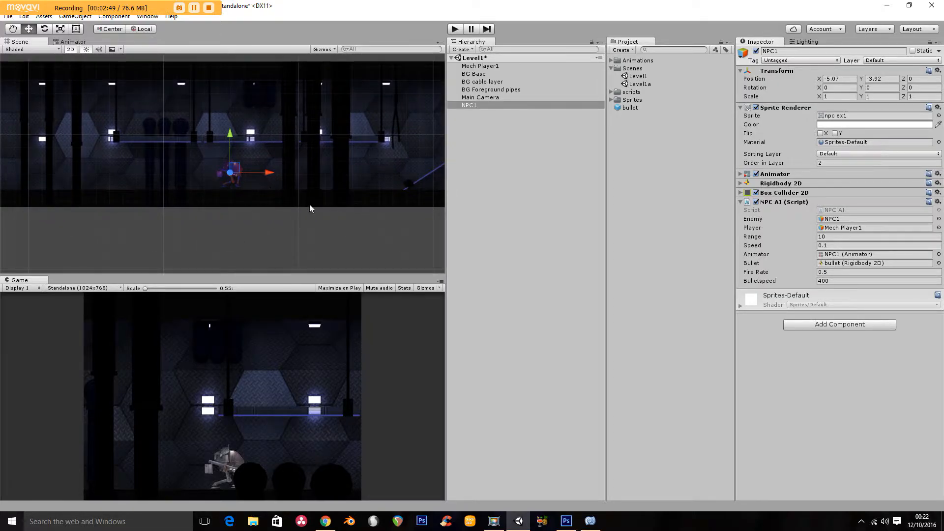
double_click(653, 83)
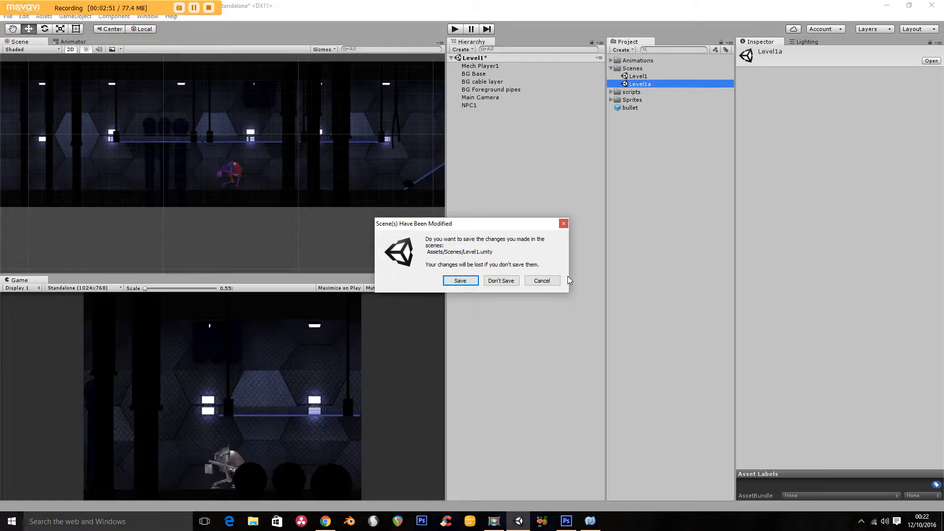
click(460, 281)
Add the NPC1 sprite to Level1a as npc ex1 and position it on the corridor floor at about X 16.55, Y -4.03.
middle_drag(426, 185, 100, 197)
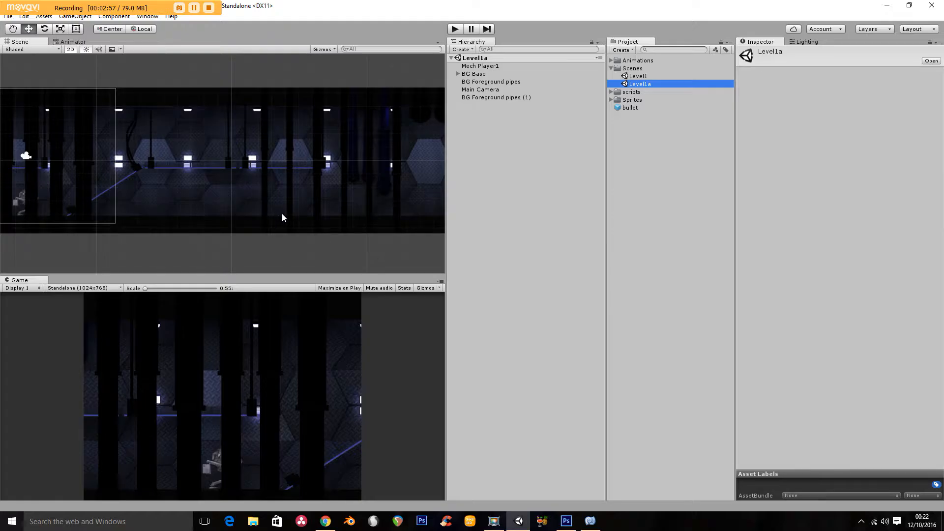
double_click(634, 80)
click(611, 99)
drag(637, 139, 506, 143)
middle_drag(4, 136, 60, 138)
drag(60, 137, 279, 176)
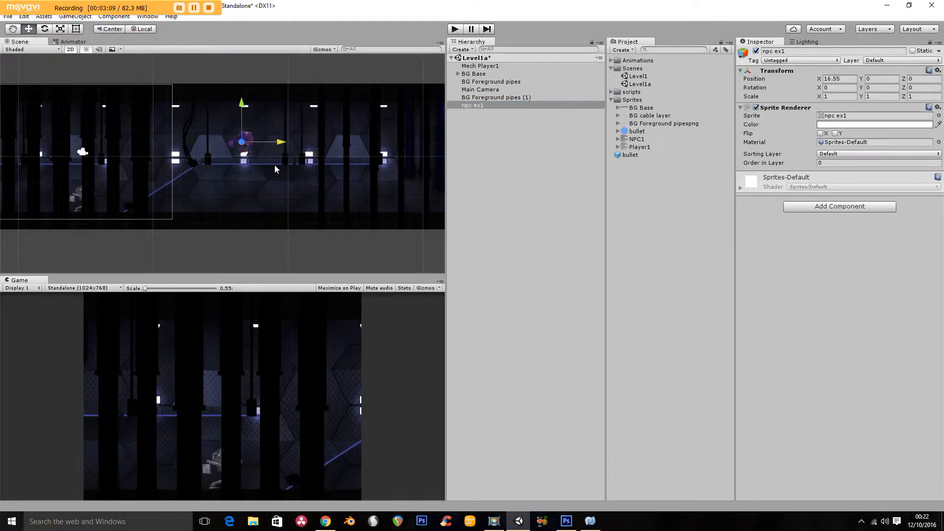
drag(244, 105, 239, 160)
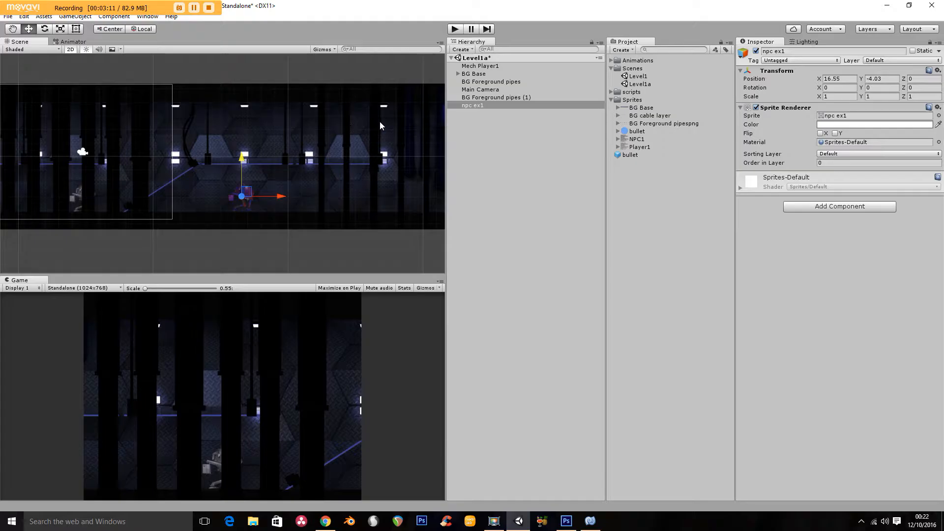
Add a Box Collider 2D and a Rigidbody 2D to npc ex1.
click(805, 210)
click(815, 274)
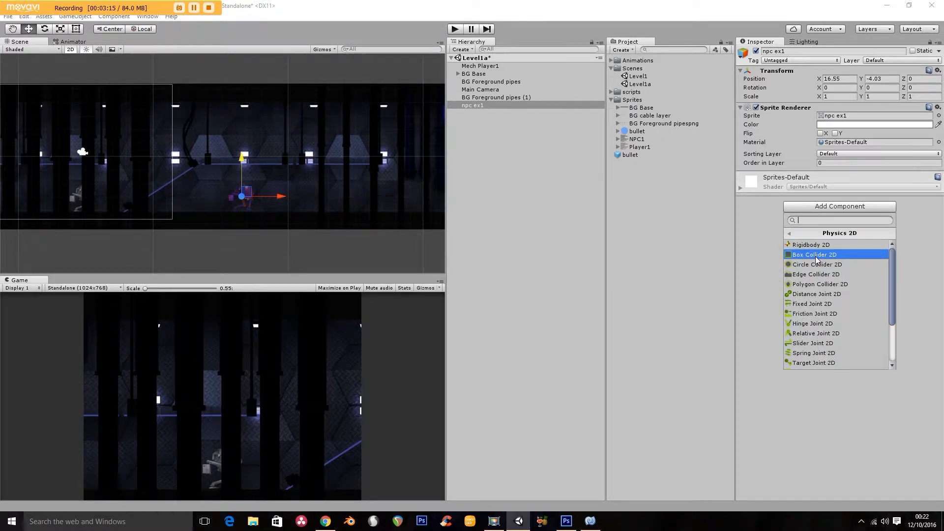
click(815, 255)
click(809, 216)
click(816, 284)
click(855, 254)
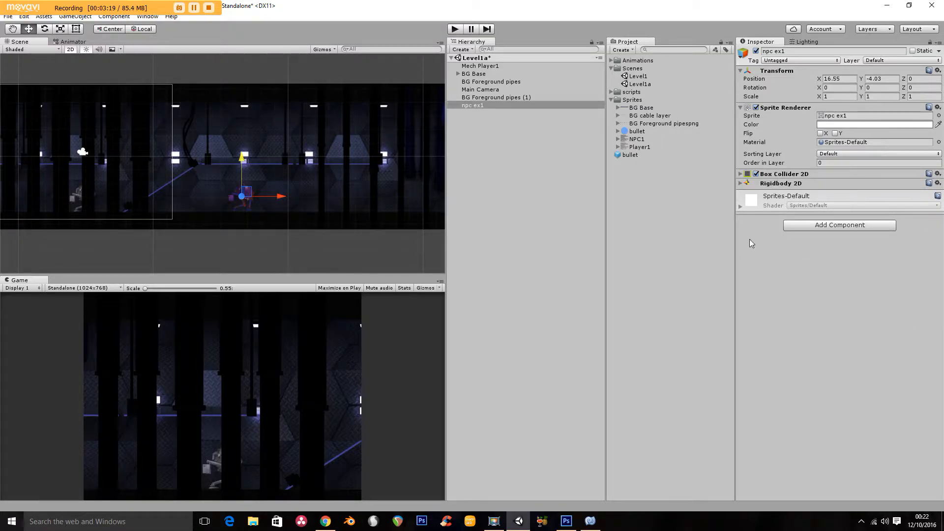
Freeze the Z rotation of npc ex1's Rigidbody 2D and set it to Interpolate with Continuous collision detection.
click(741, 184)
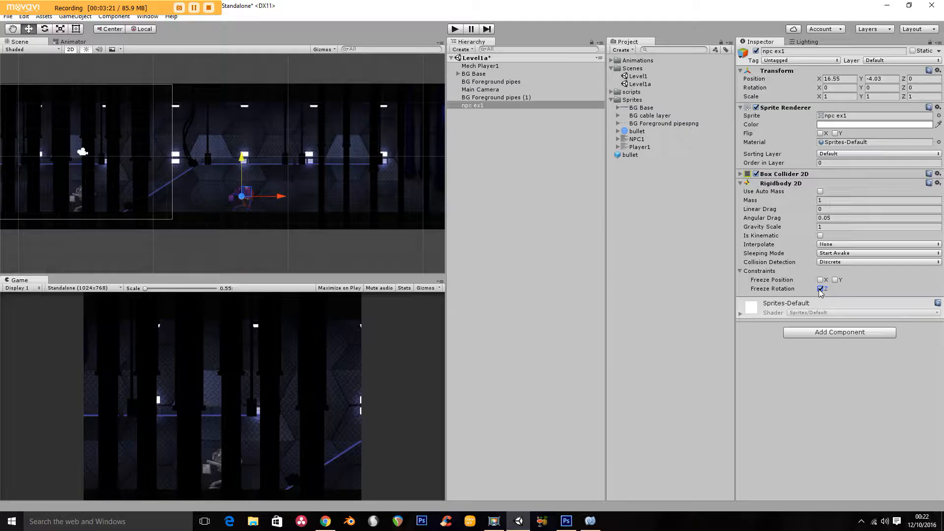
click(846, 244)
click(849, 264)
click(839, 262)
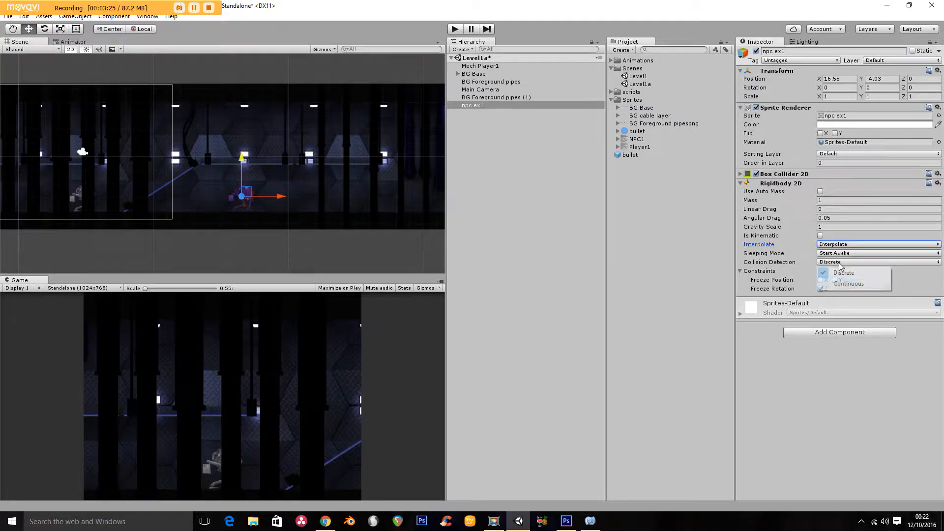
click(844, 284)
click(846, 262)
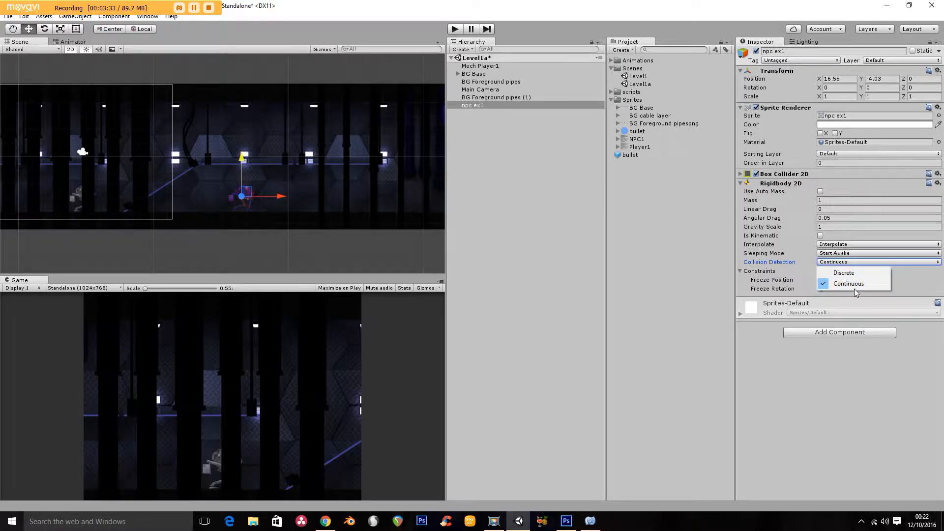
click(849, 284)
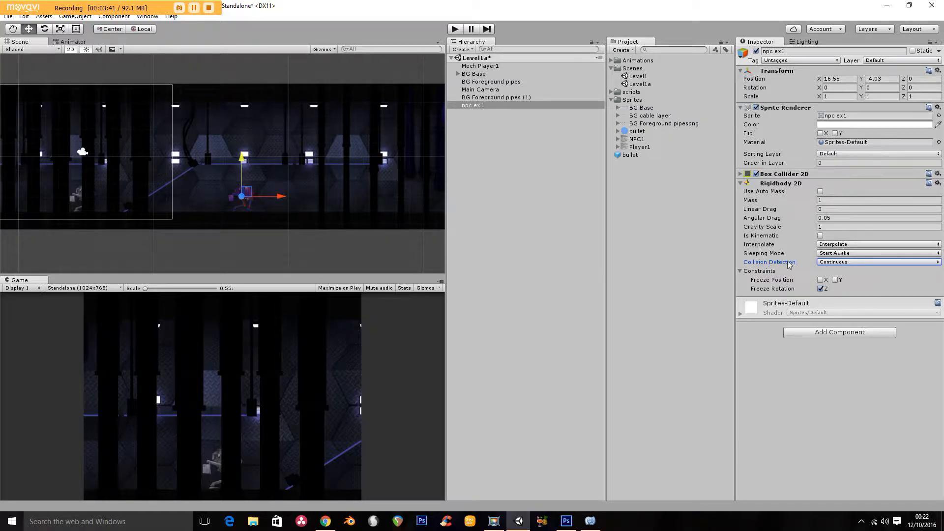
click(844, 245)
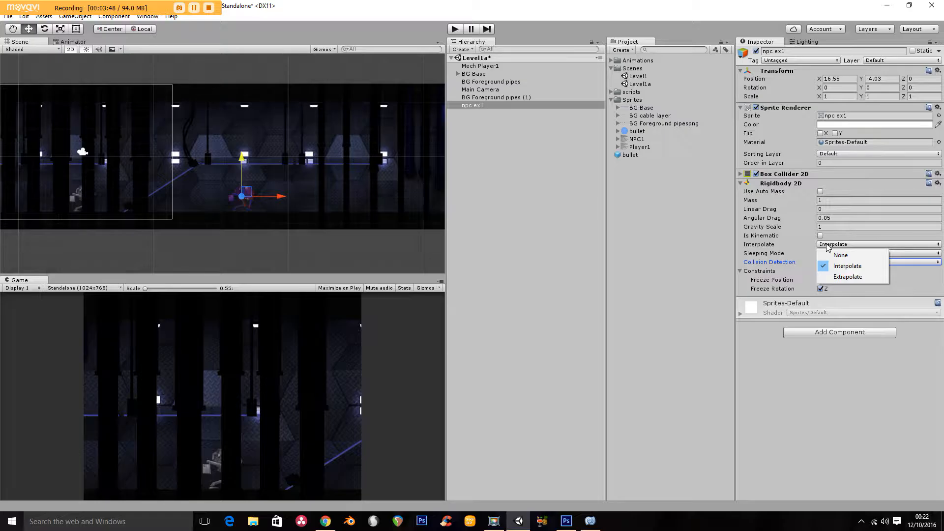
click(827, 245)
click(820, 236)
click(820, 236)
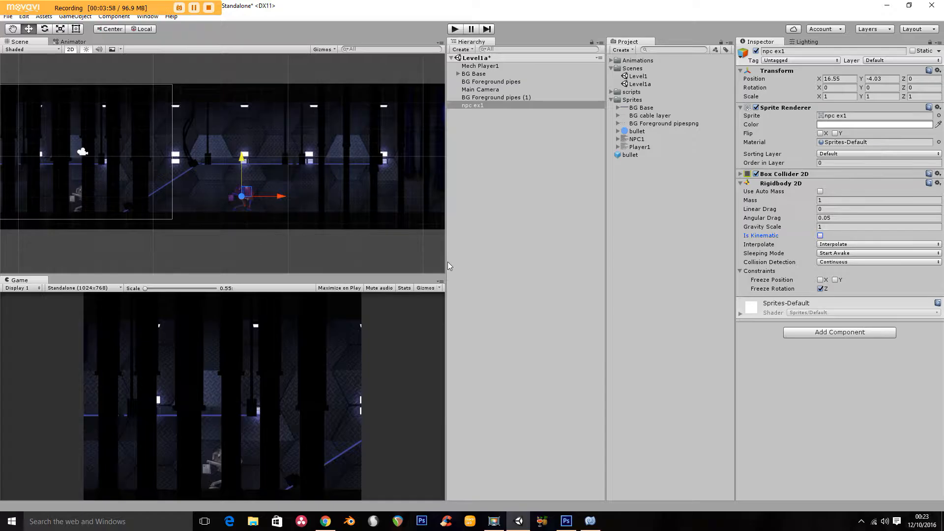
Attach the NPC AI script to npc ex1.
click(742, 183)
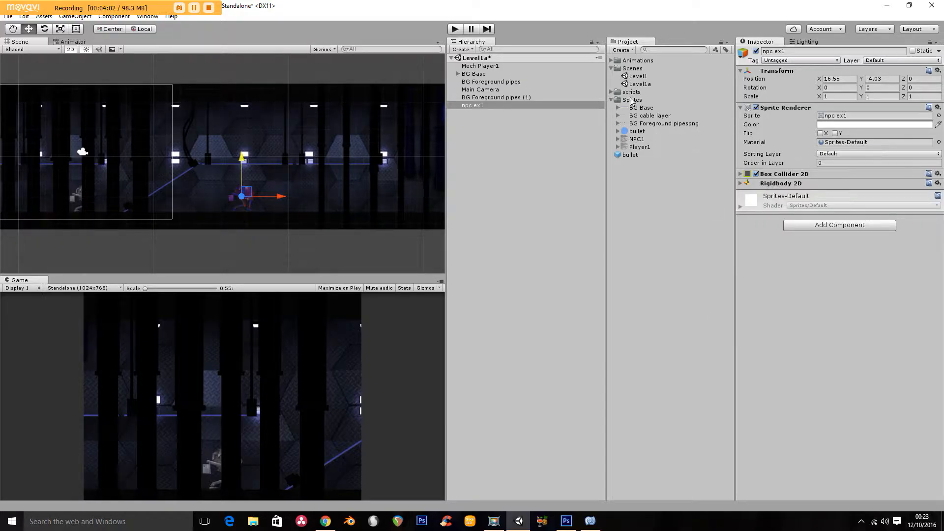
click(611, 92)
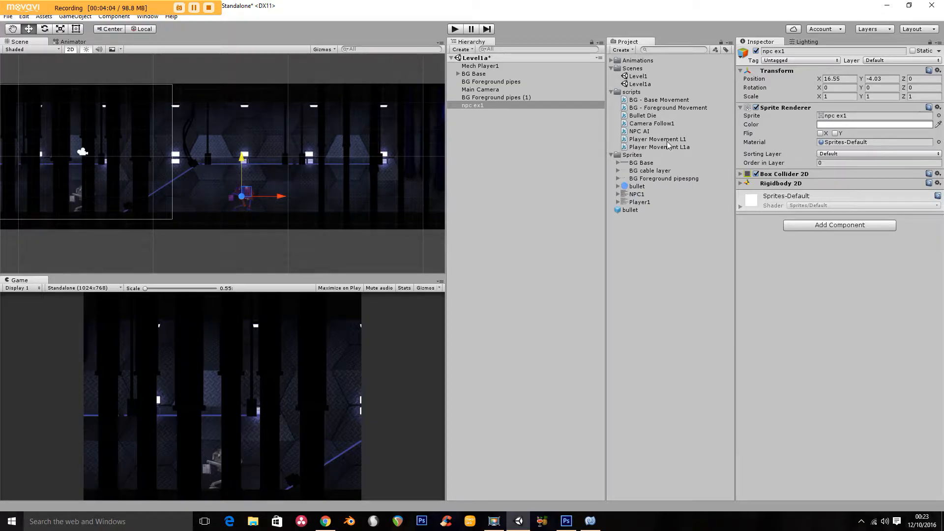
drag(640, 131, 807, 288)
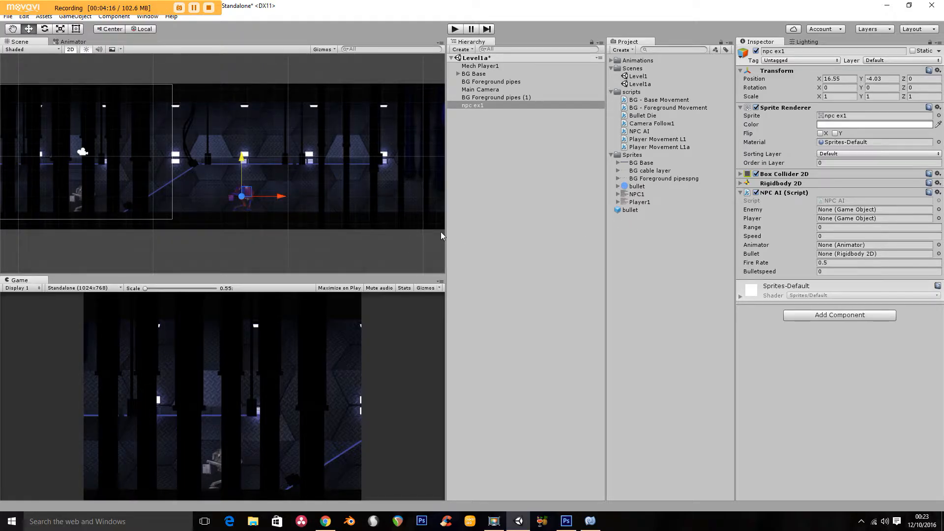
Place the bullet prefab in the Level1a scene and move it around near the enemy to preview its trail.
drag(625, 210, 493, 133)
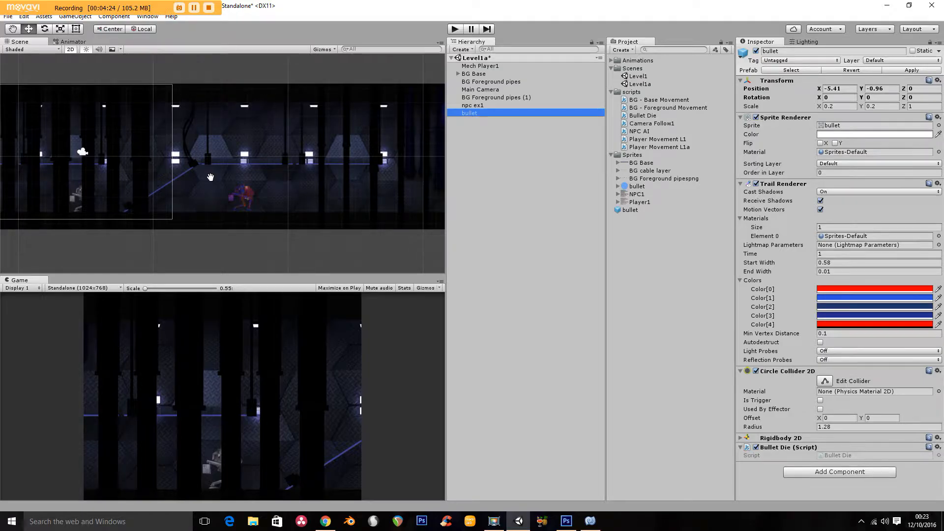
middle_drag(210, 181, 391, 170)
drag(158, 154, 402, 135)
middle_drag(403, 136, 272, 149)
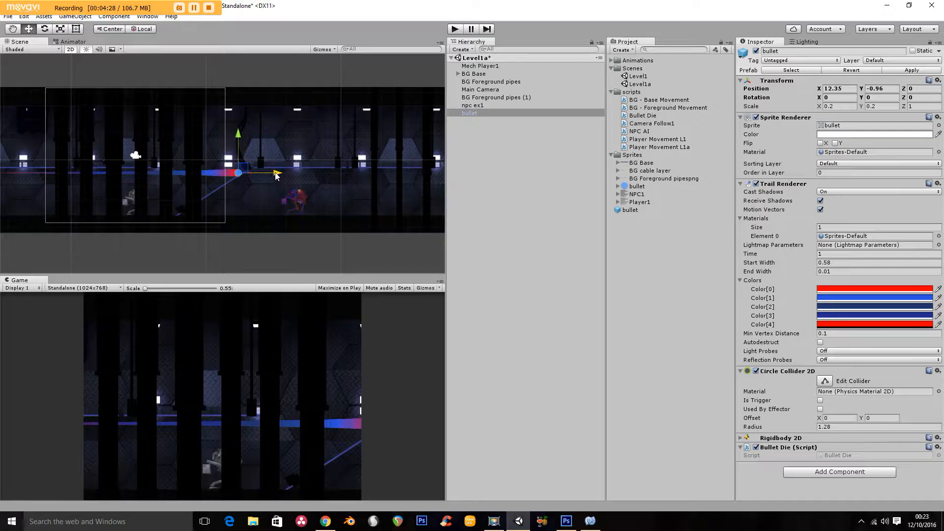
drag(274, 176, 318, 175)
drag(279, 140, 272, 108)
drag(304, 141, 253, 141)
Play-test Level1a, drop bullet prefabs into the running scene to watch how they fall and trail, and stop the test.
click(454, 29)
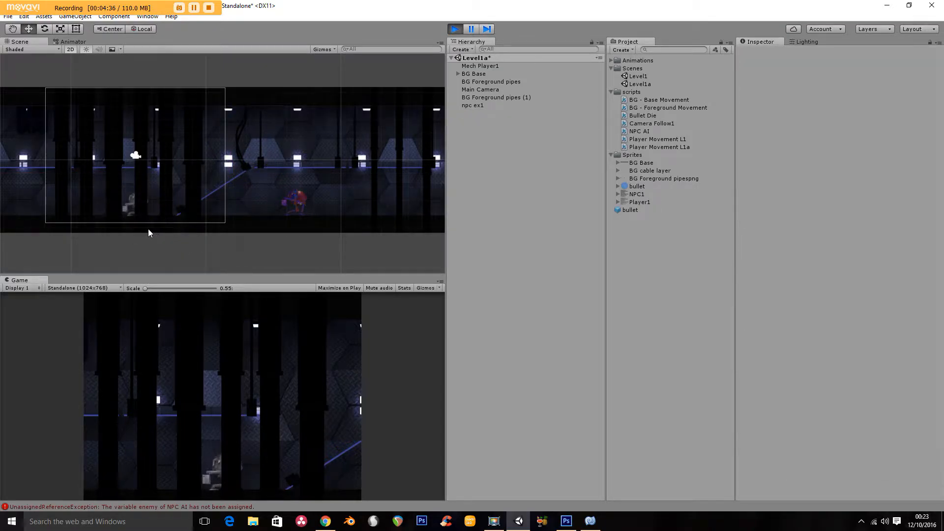
click(627, 212)
drag(626, 212, 463, 163)
drag(619, 210, 485, 158)
middle_drag(50, 113, 216, 94)
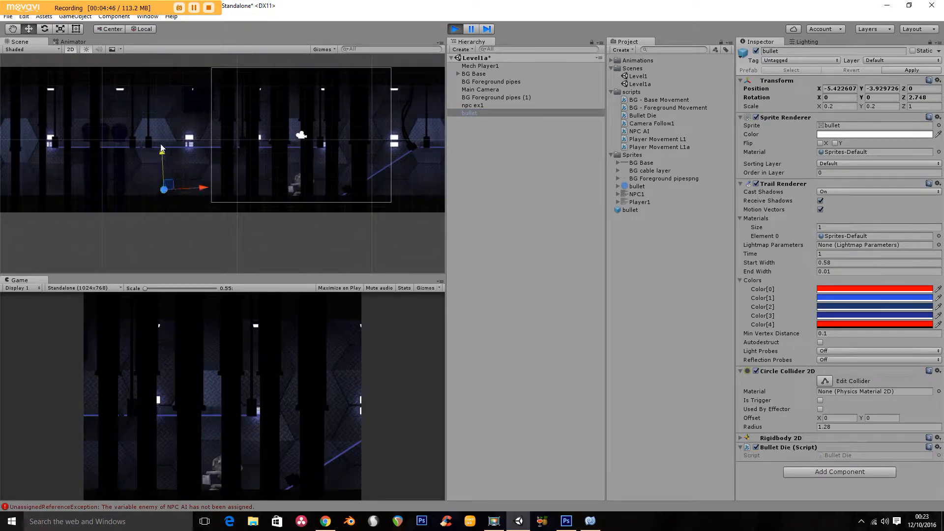
drag(624, 210, 486, 143)
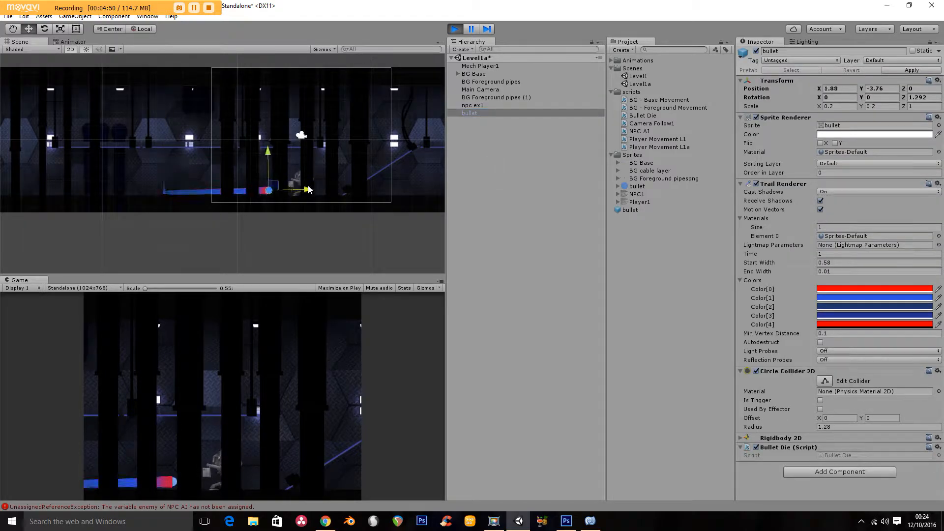
click(455, 28)
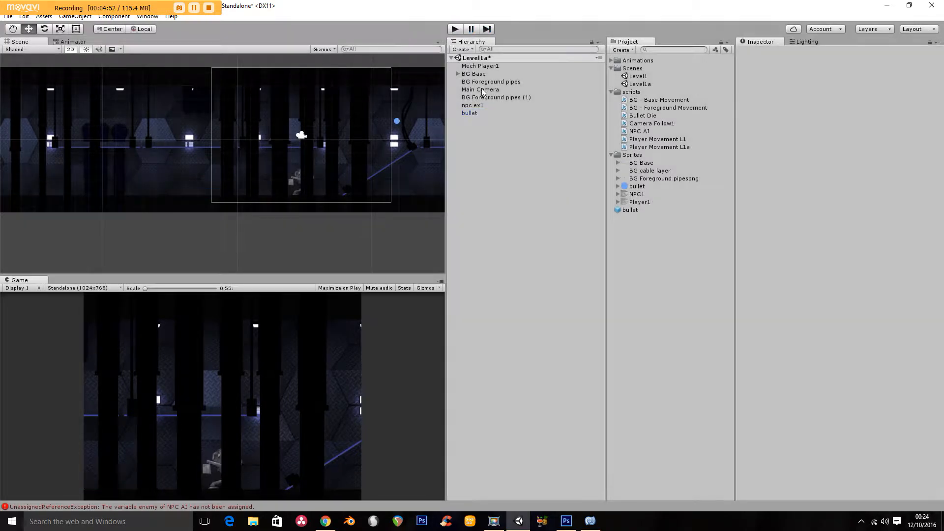
Examine the bullet prefab's components, the available effects and its Trail Renderer settings.
click(636, 212)
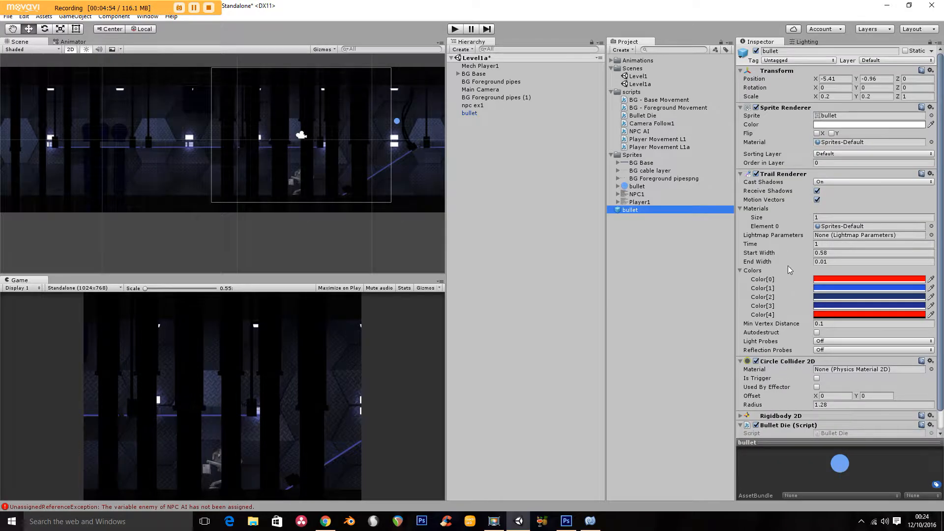
click(741, 174)
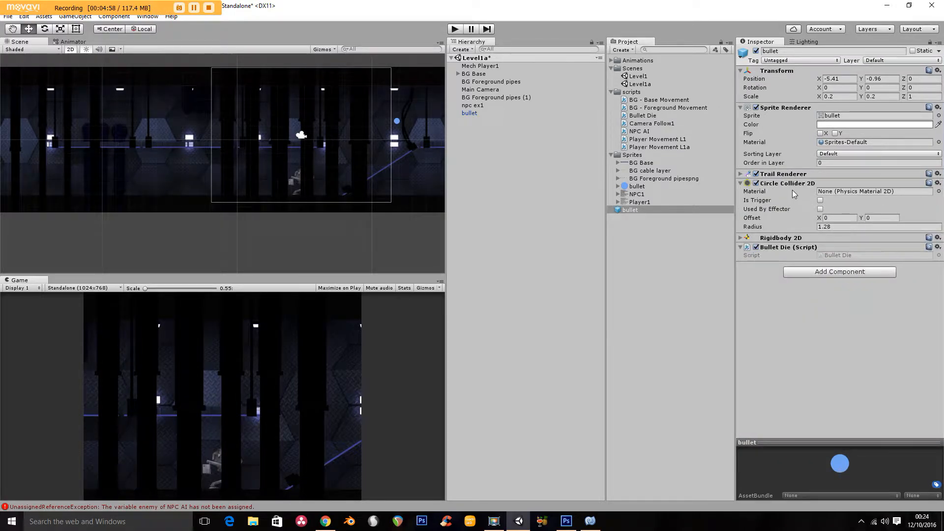
click(826, 272)
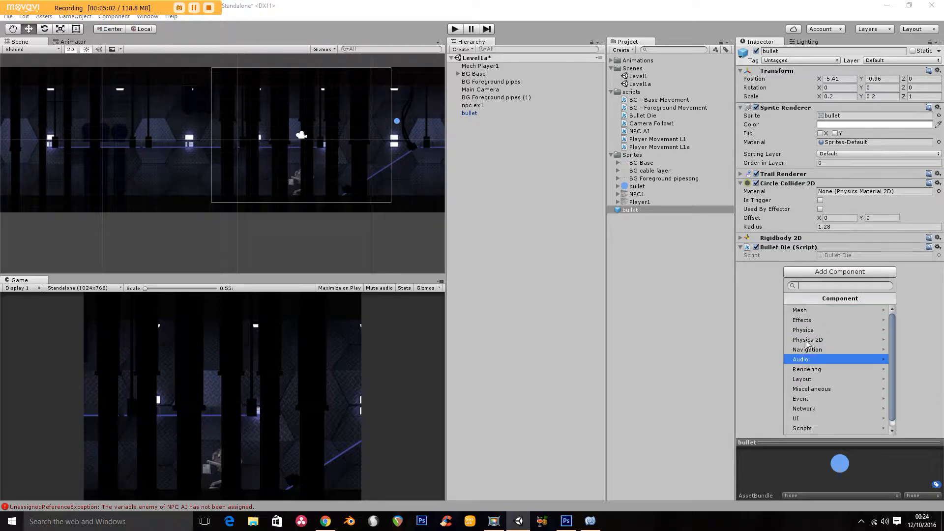
click(801, 320)
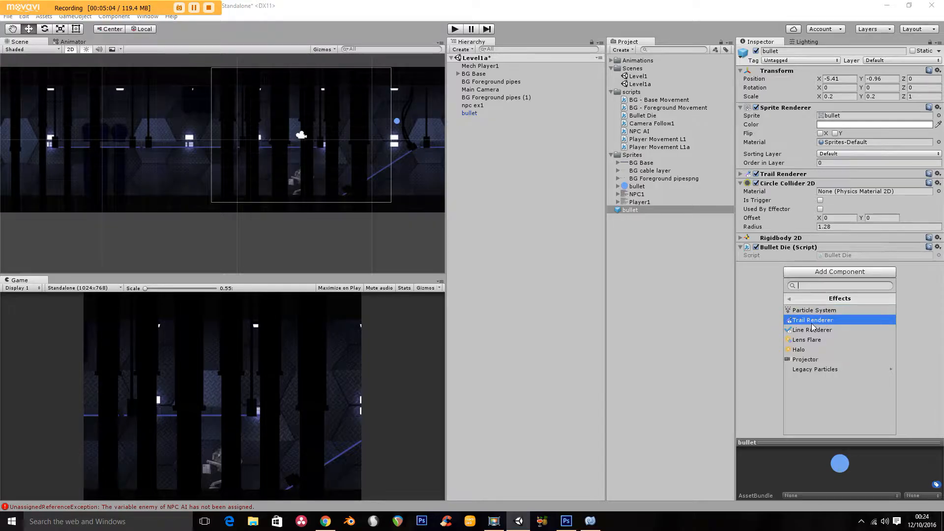
click(771, 316)
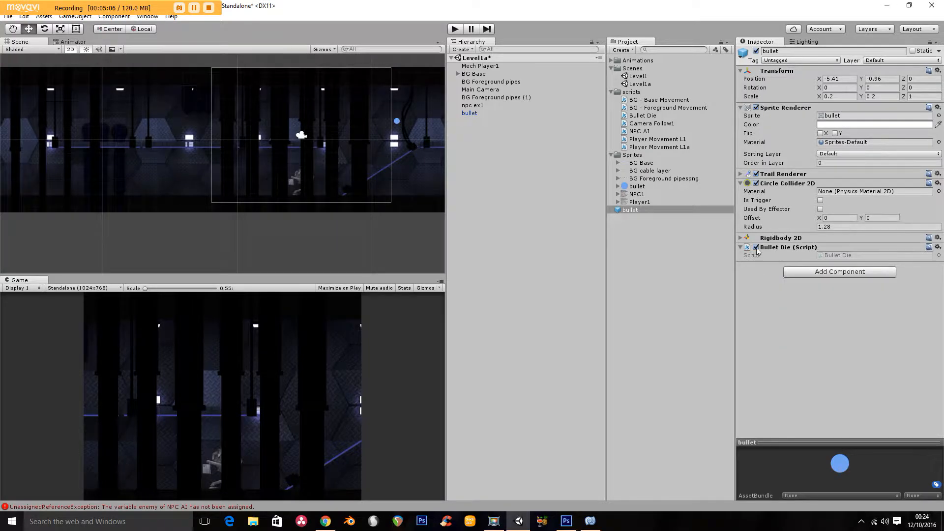
click(741, 175)
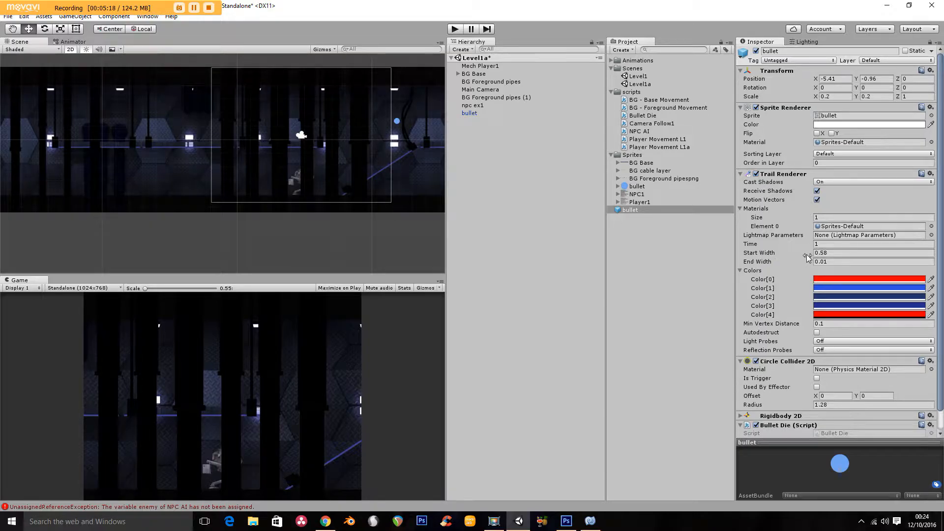
Place a second bullet in the scene and set its trail's Color[0] to blue 357CD0FF.
drag(635, 224, 494, 169)
drag(204, 154, 168, 161)
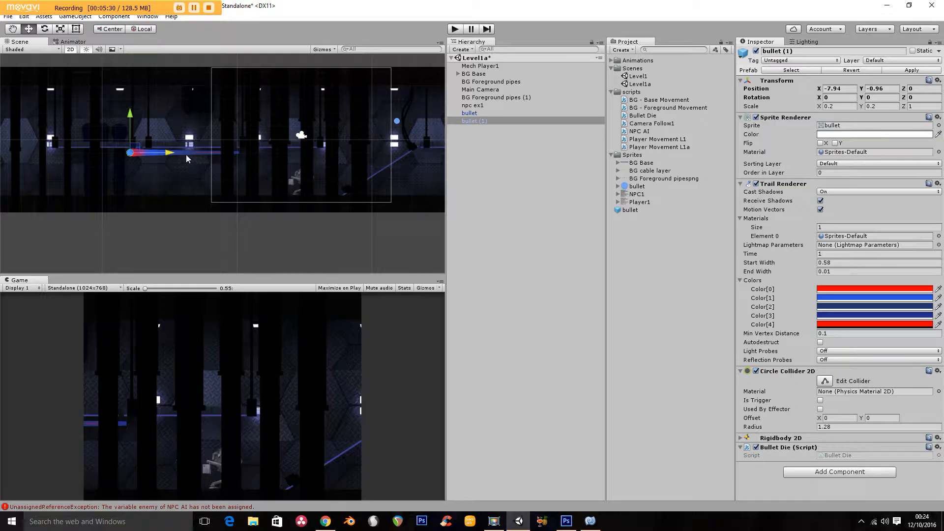
click(823, 290)
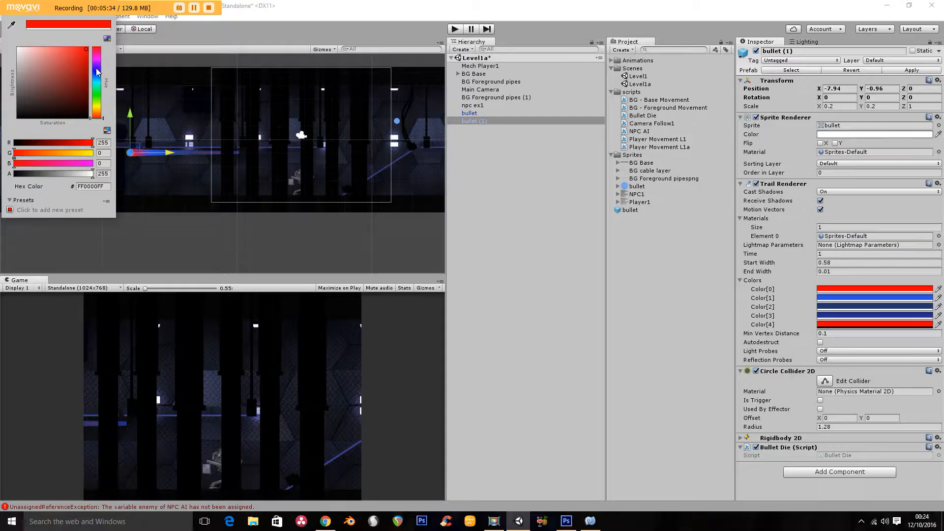
drag(96, 68, 93, 75)
click(69, 61)
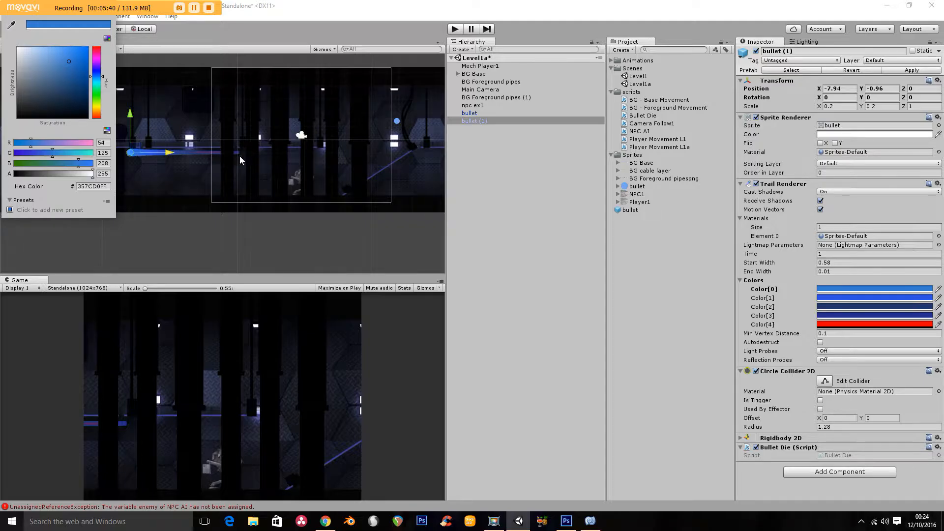
Set the second bullet's trail Color[4] to green 3BCC2800 and move the bullet to about X 4, Y 1.05.
click(835, 324)
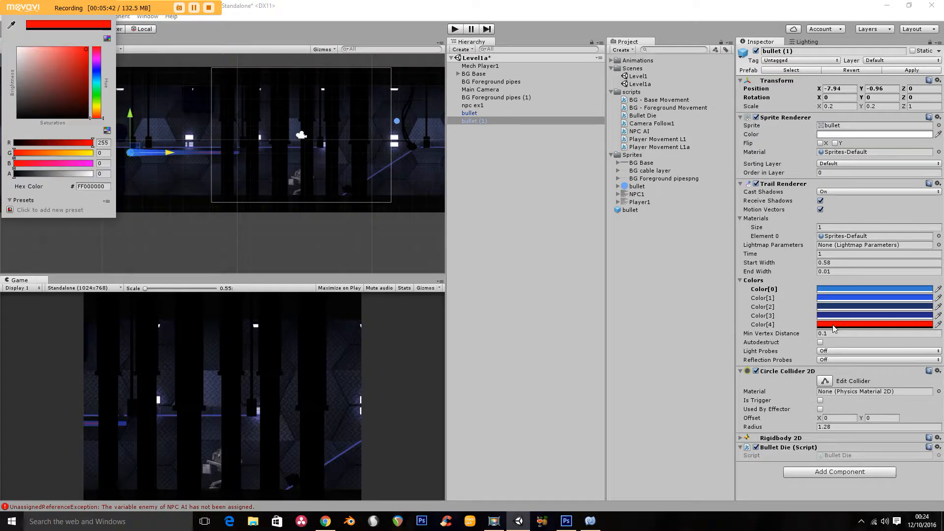
click(97, 97)
click(72, 62)
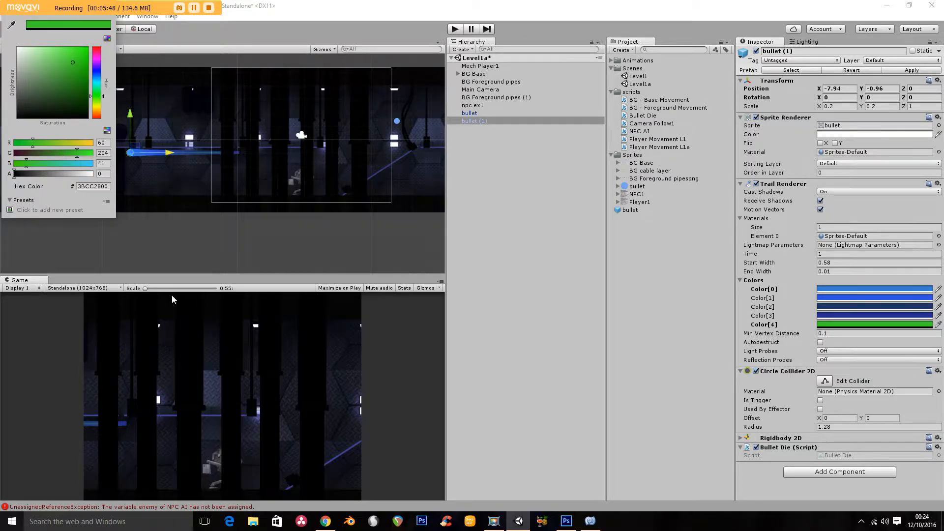
click(172, 252)
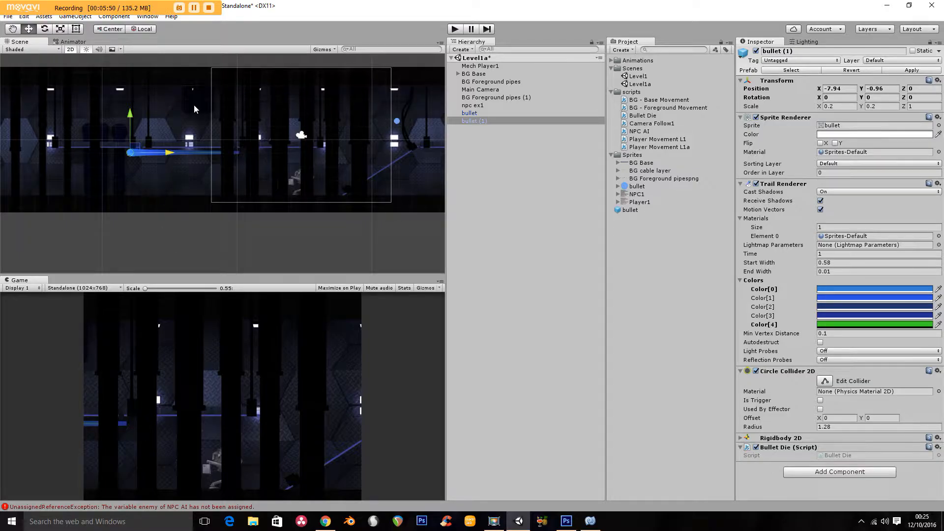
mouse_move(123, 133)
mouse_down()
mouse_move(124, 87)
mouse_move(282, 106)
mouse_move(112, 134)
mouse_move(129, 119)
mouse_move(298, 130)
mouse_up()
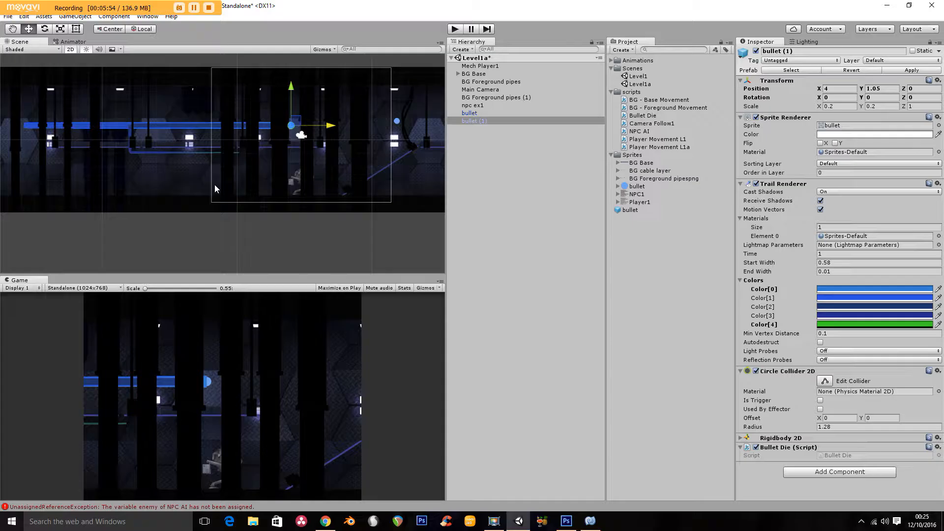
Play-test Level1a to watch the coloured bullet trails fall and walk the player, and stop the test.
click(455, 29)
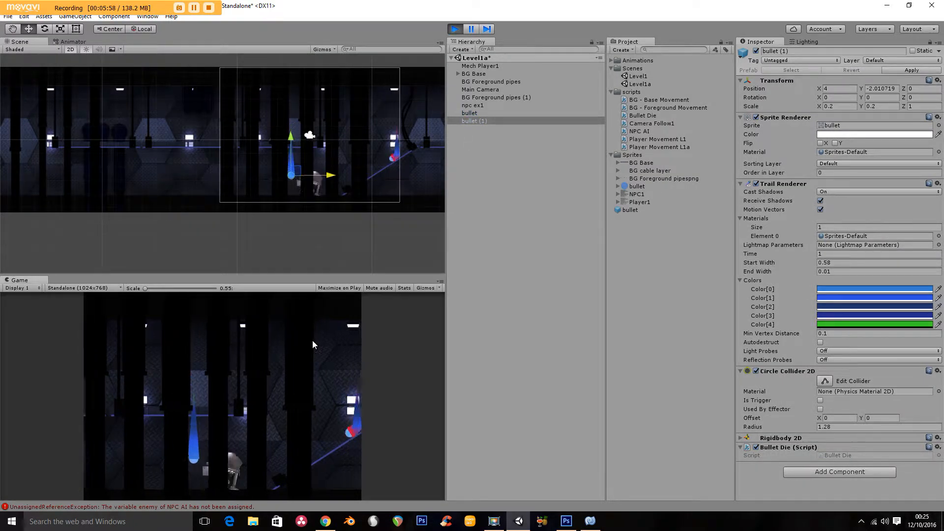
key(a)
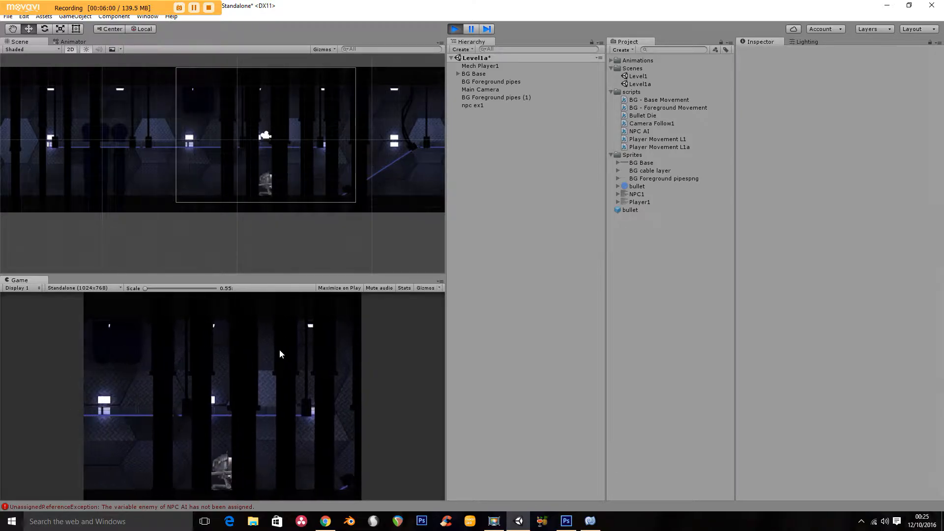
click(456, 29)
Set the bullet prefab's trail Color[0] to blue 3C2CBBFF and its Color[4] to green 2DCC4F00.
click(627, 209)
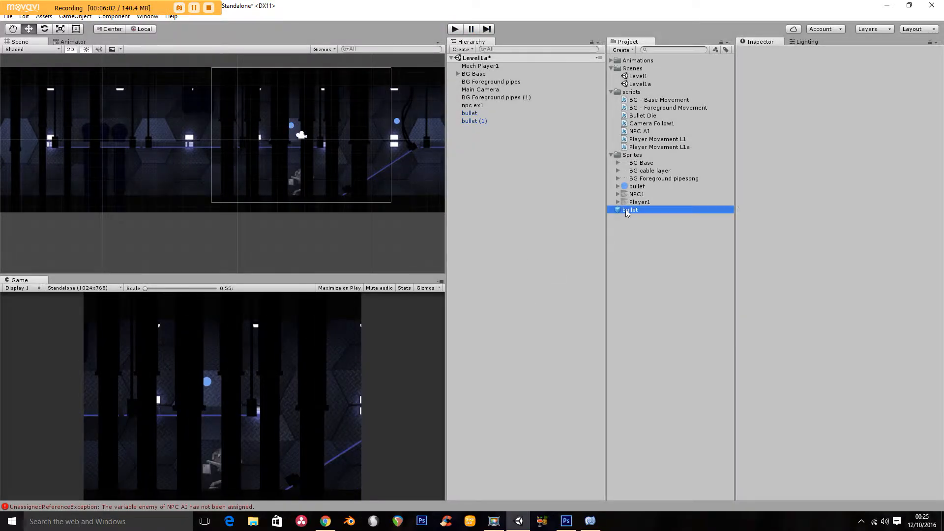
click(831, 279)
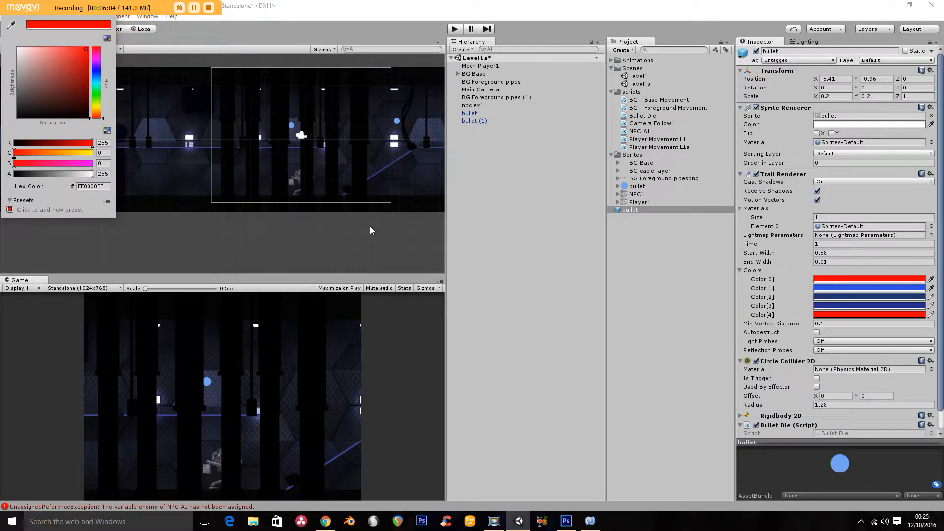
click(95, 70)
click(75, 60)
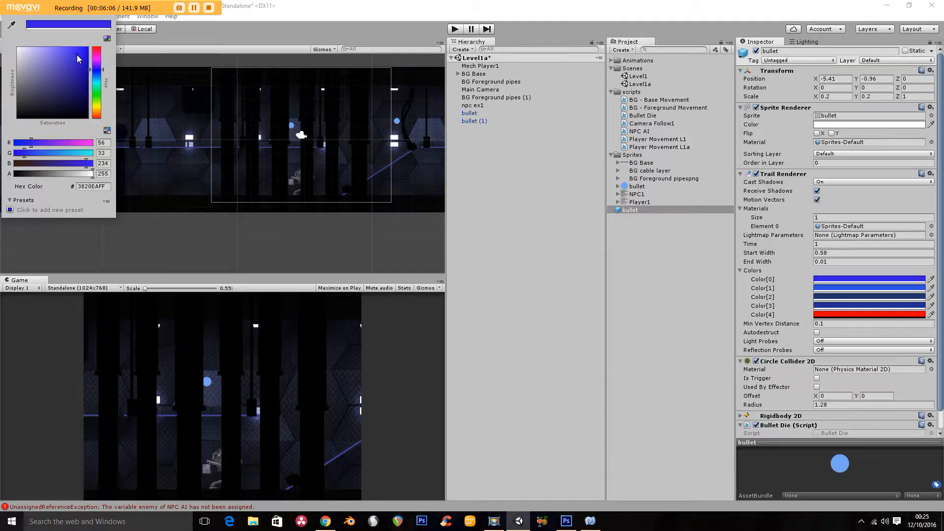
click(70, 67)
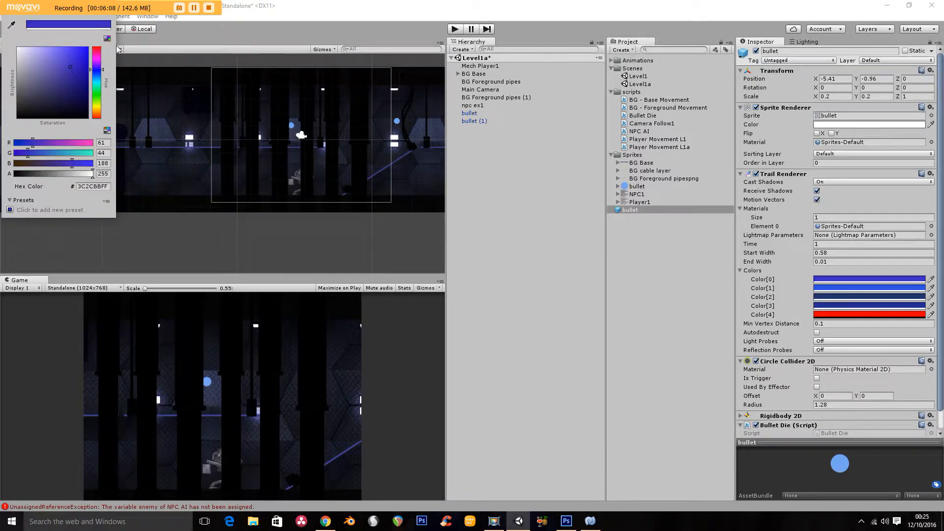
click(857, 315)
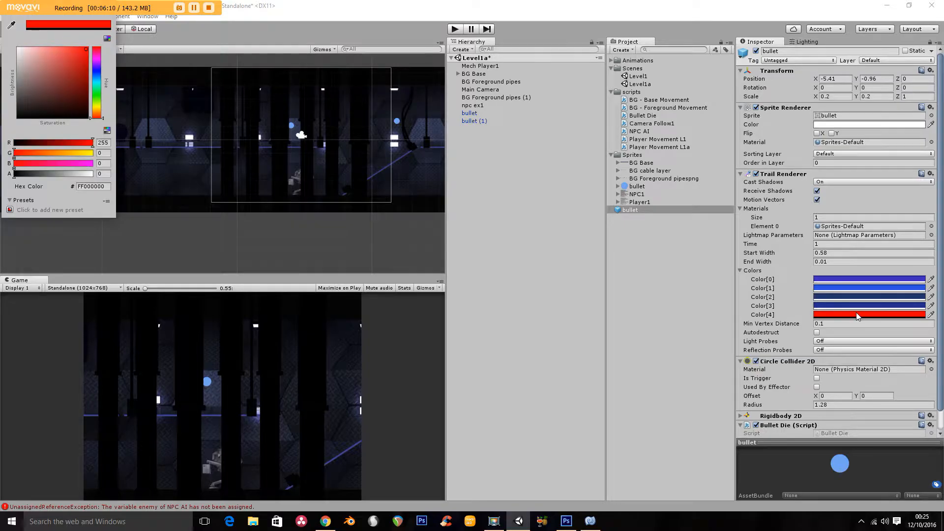
click(96, 92)
click(71, 63)
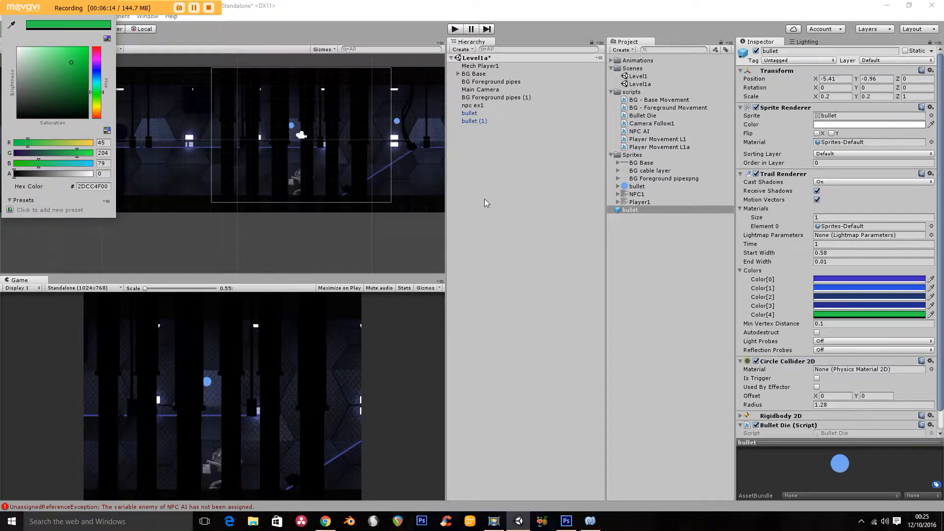
click(646, 222)
Place a third bullet from the edited prefab in the scene and compare its trail colours with the second bullet's.
click(638, 211)
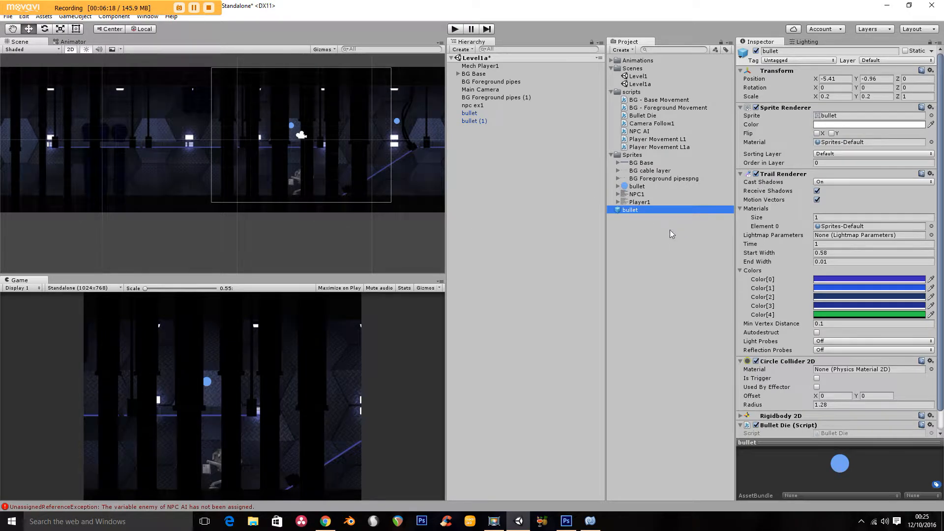
drag(631, 209, 479, 140)
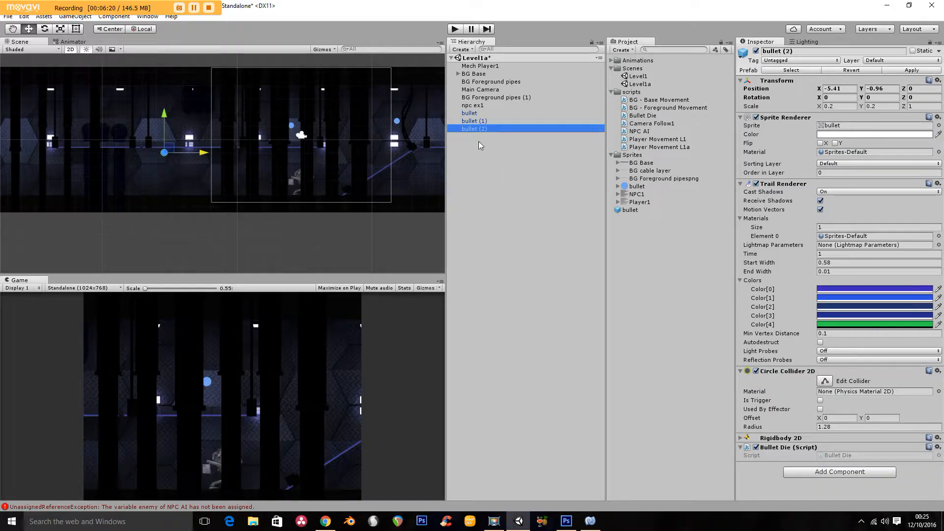
click(476, 121)
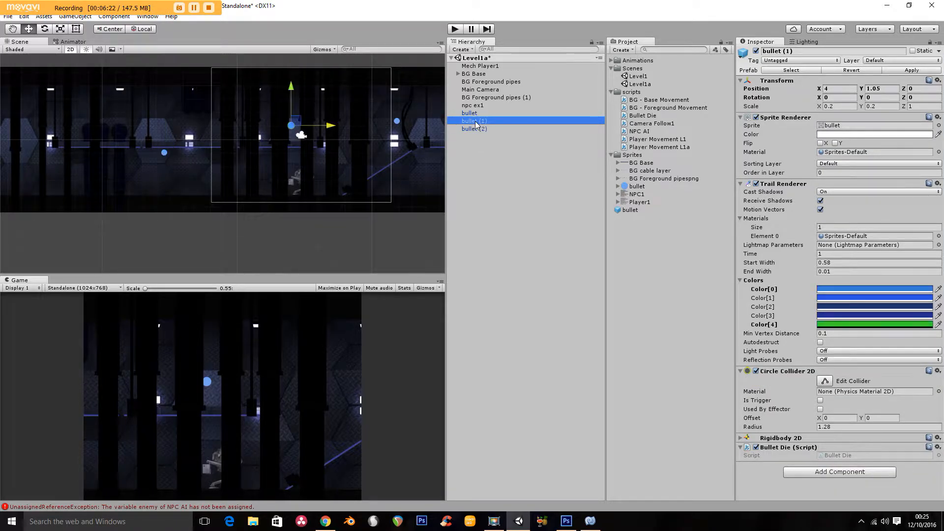
click(477, 129)
Apply the second bullet's overridden trail colours to the bullet prefab and delete all three bullets from the scene.
click(476, 122)
click(918, 71)
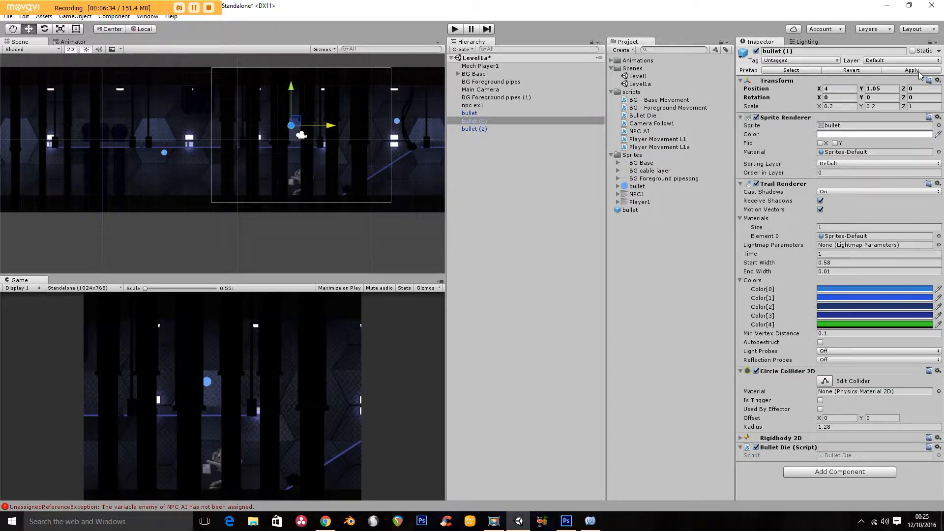
click(476, 122)
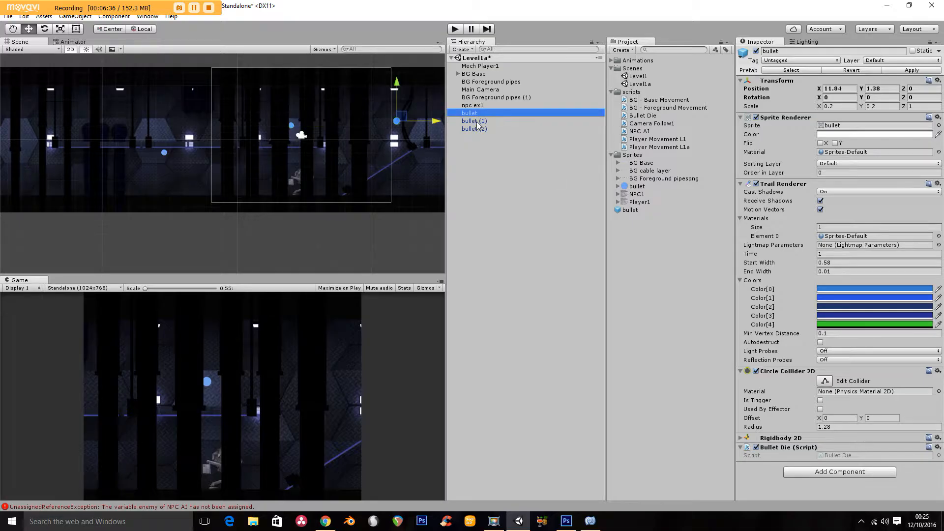
shift+click(479, 129)
key(Delete)
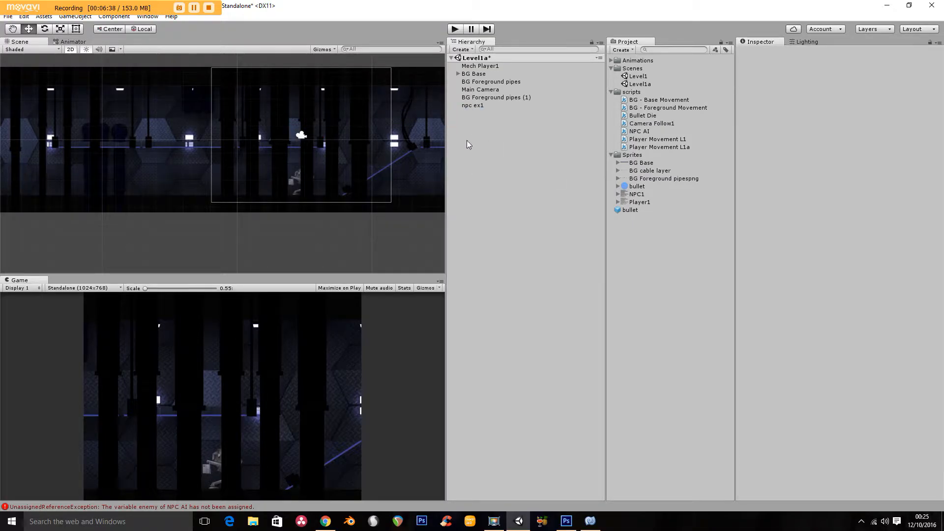
Collapse the scripts folder and add the bullet sprite from the Sprites folder to the scene as a new object.
click(465, 105)
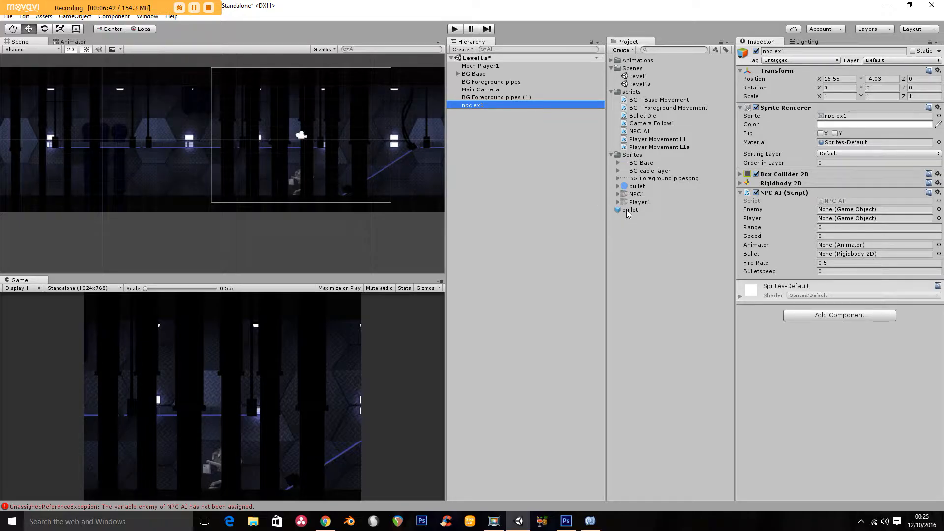
click(611, 92)
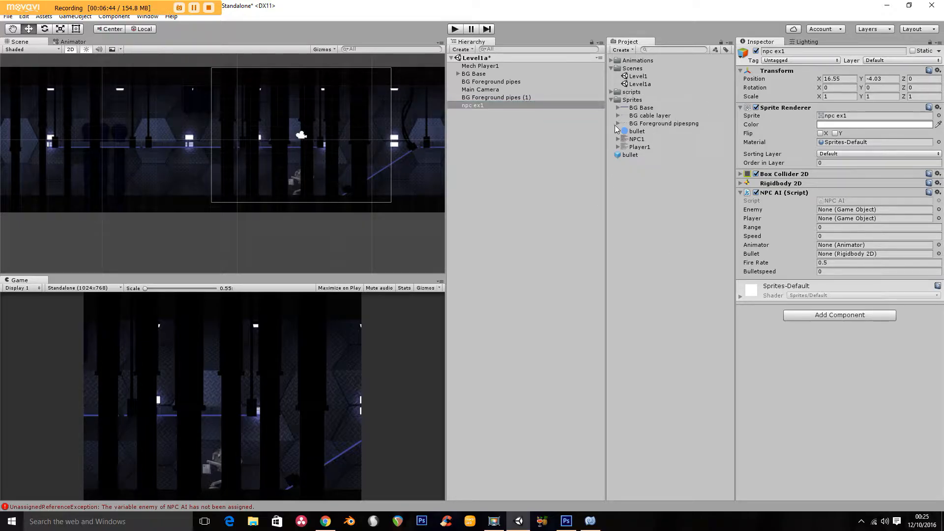
click(611, 100)
click(612, 92)
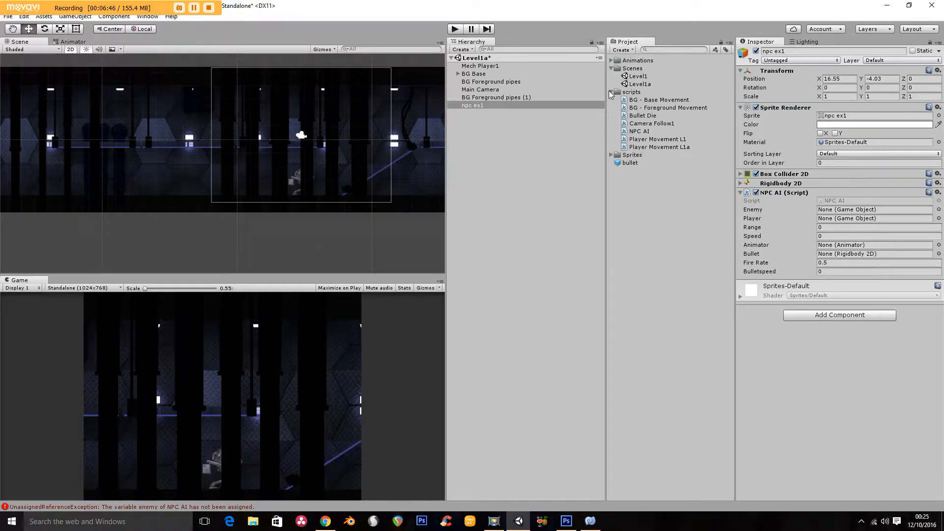
click(611, 92)
click(612, 100)
click(636, 131)
drag(637, 131, 509, 170)
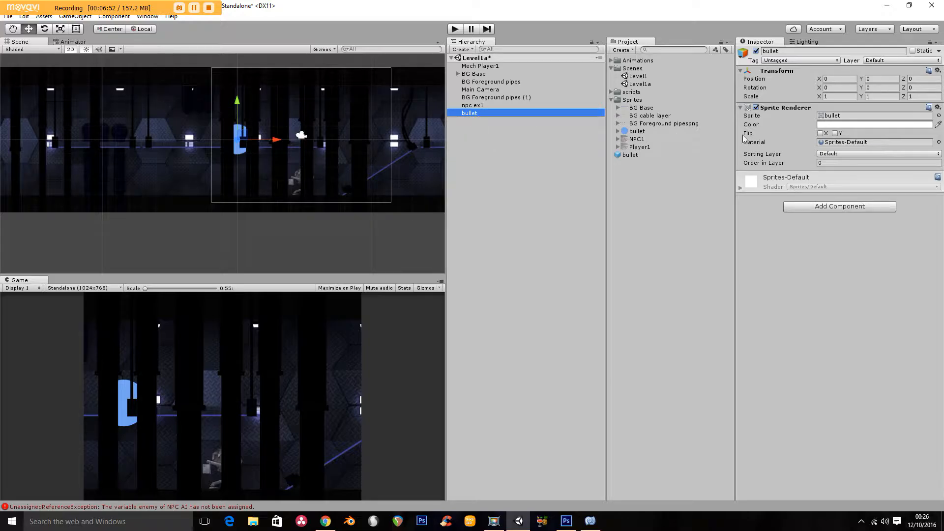
Add a Circle Collider 2D and a Trail Renderer component to the new bullet object.
click(842, 207)
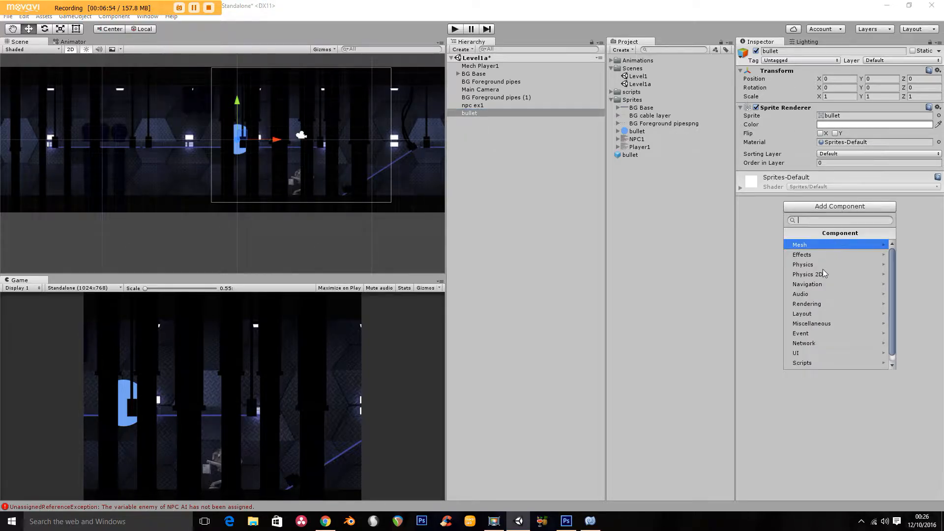
click(817, 274)
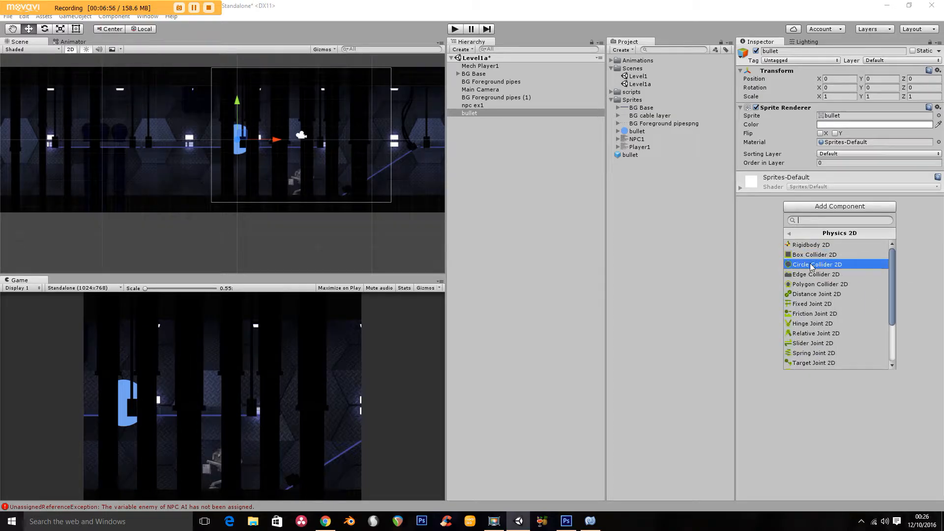
click(820, 265)
click(818, 274)
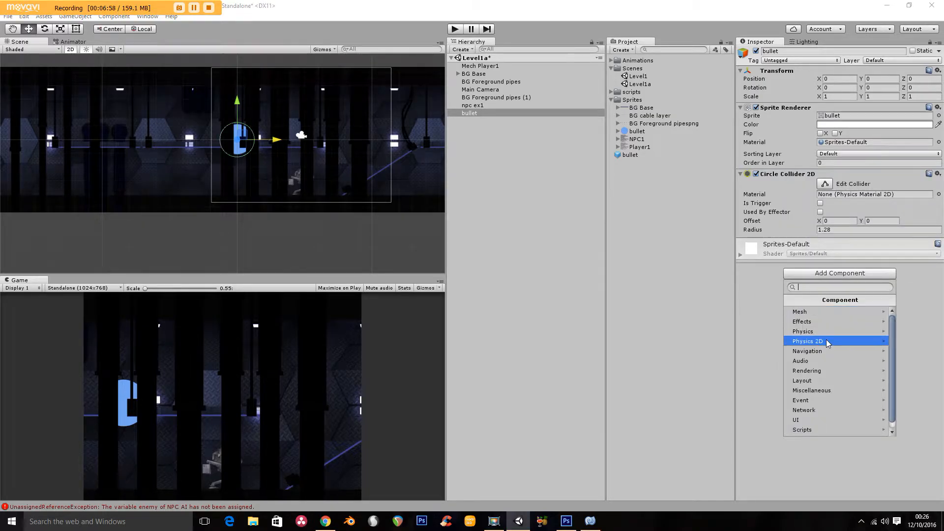
click(792, 311)
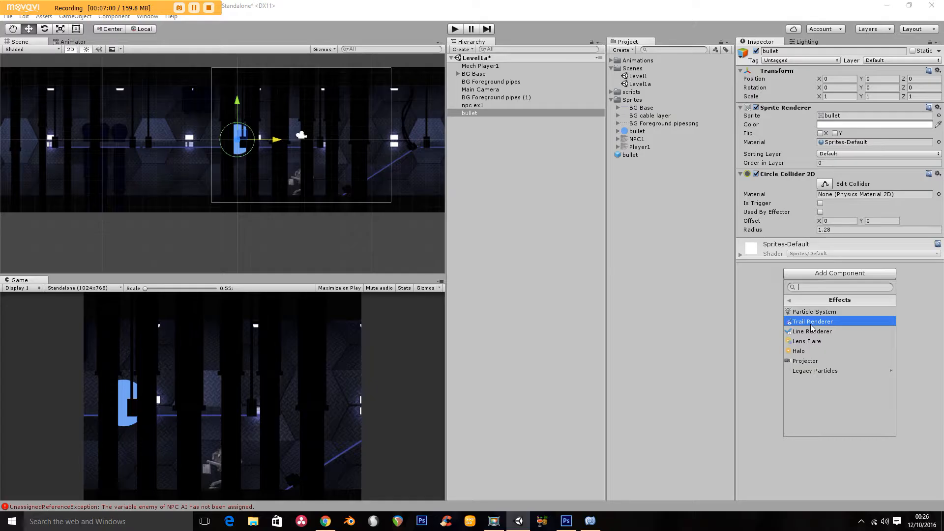
click(811, 322)
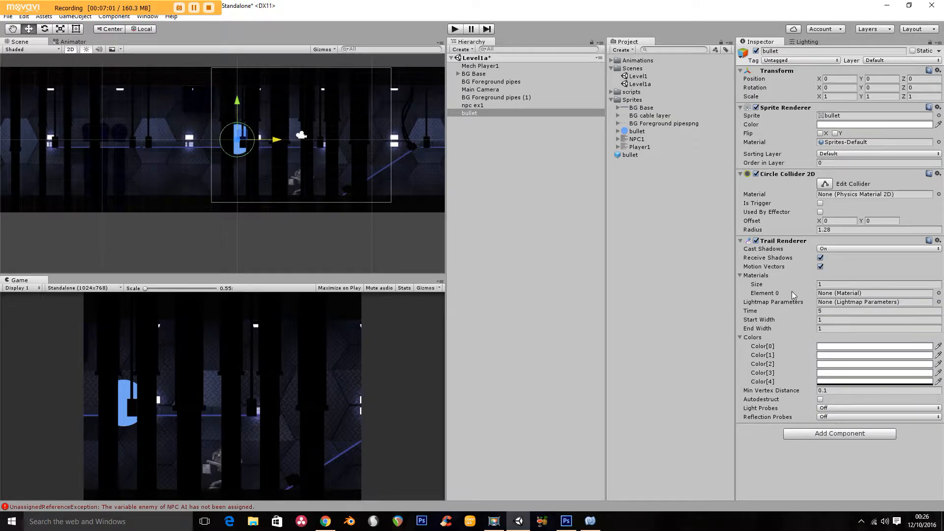
Examine the Bullet Die script's code and delete the demonstration bullet object from the scene.
click(612, 93)
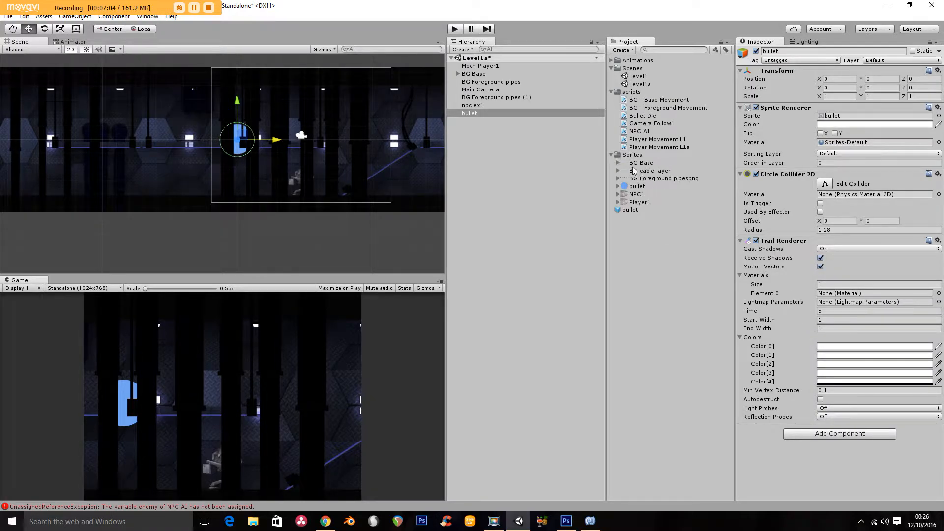
click(636, 116)
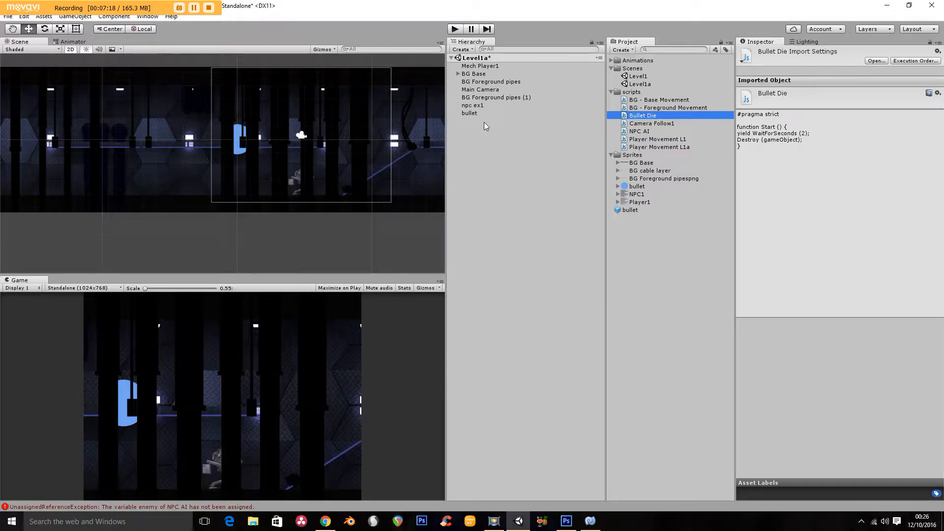
click(468, 113)
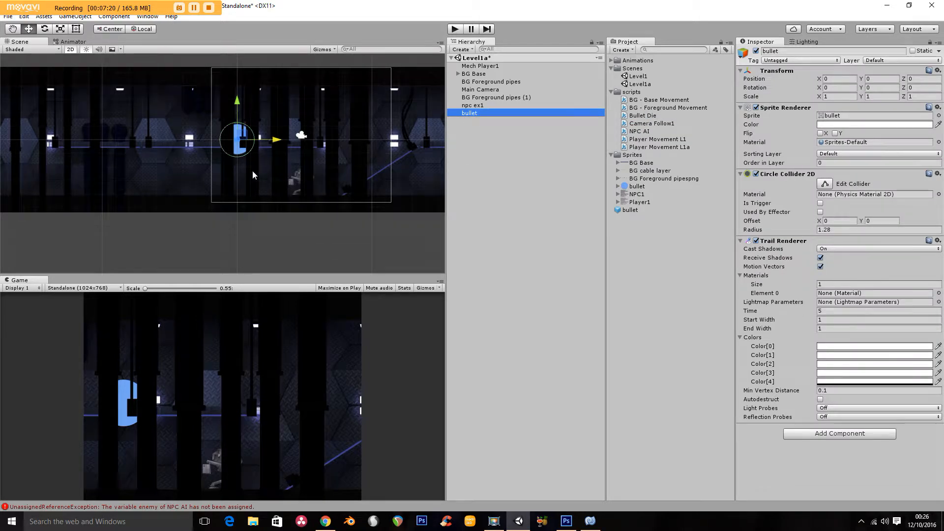
key(Delete)
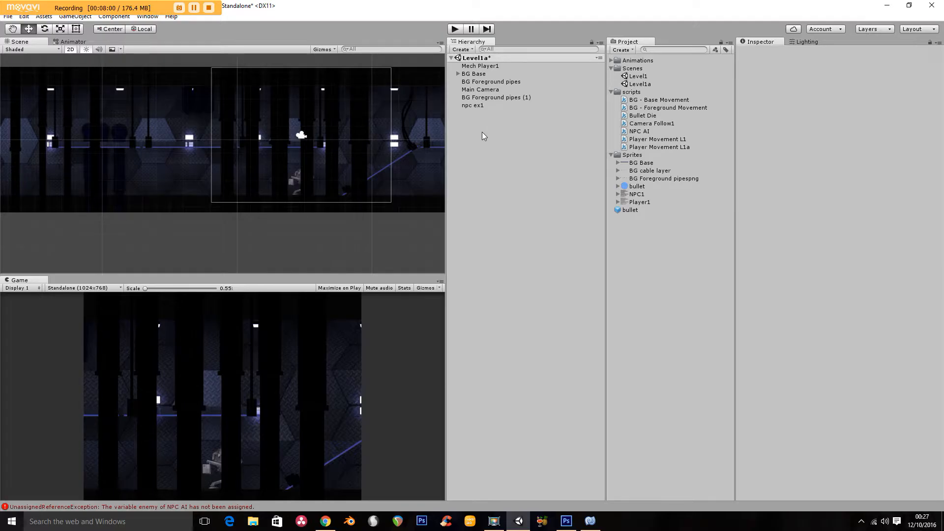
Collapse the Sprites, scripts and Scenes folders and select the npc ex1 enemy to show its NPC AI settings.
click(611, 155)
click(611, 92)
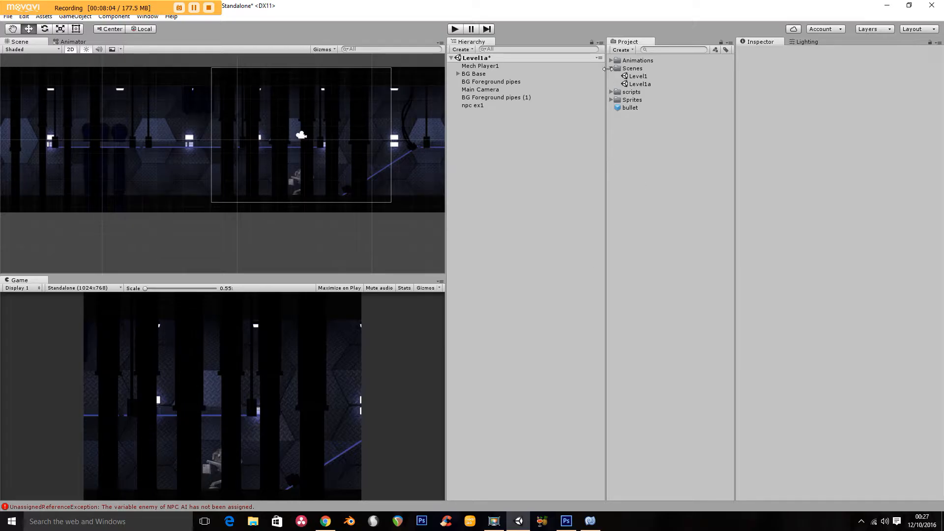
click(611, 69)
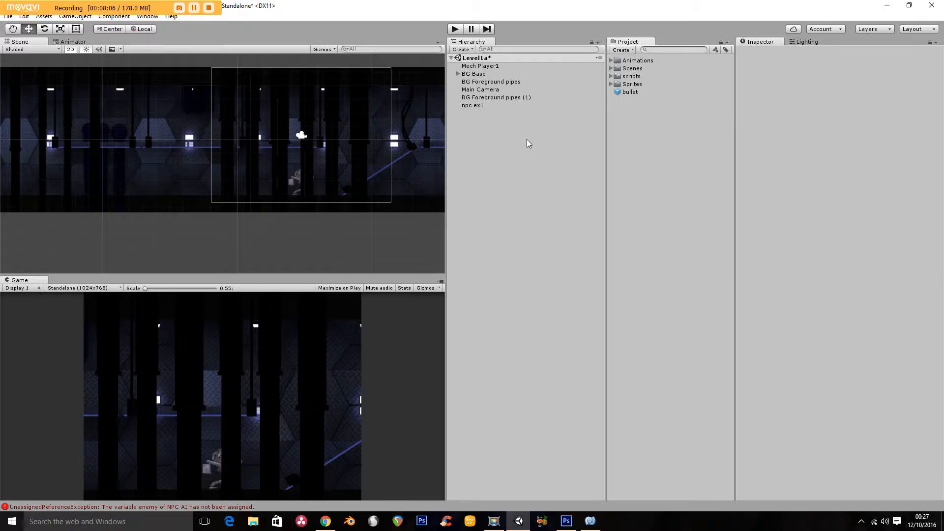
click(478, 105)
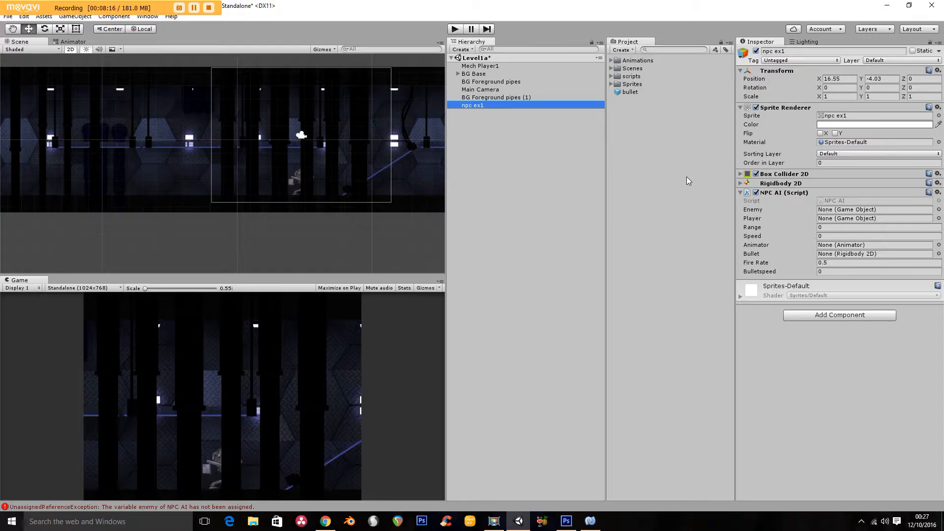
Switch to MonoDevelop and review the NPC AI script from its variable declarations to the Fire function, highlighting the variables.
click(590, 521)
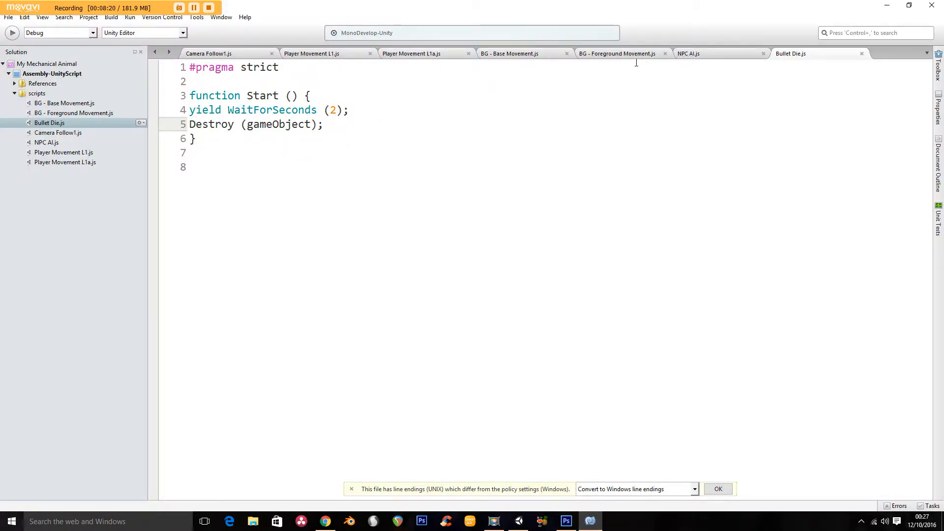
click(698, 59)
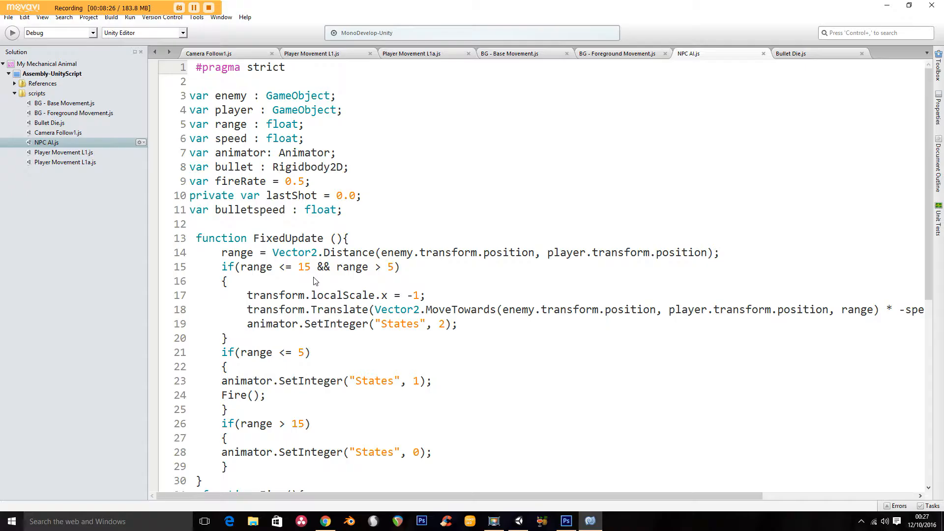
drag(928, 129, 936, 291)
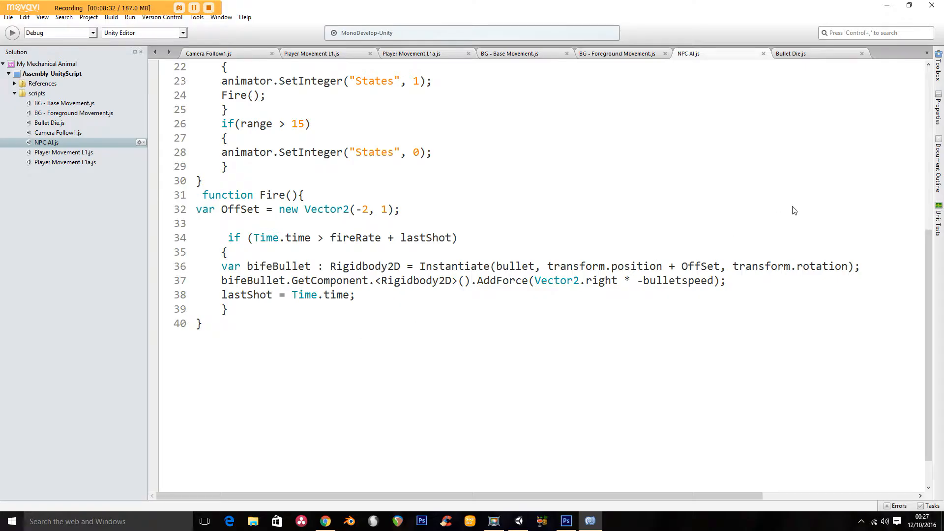
scroll(925, 249, up, 7)
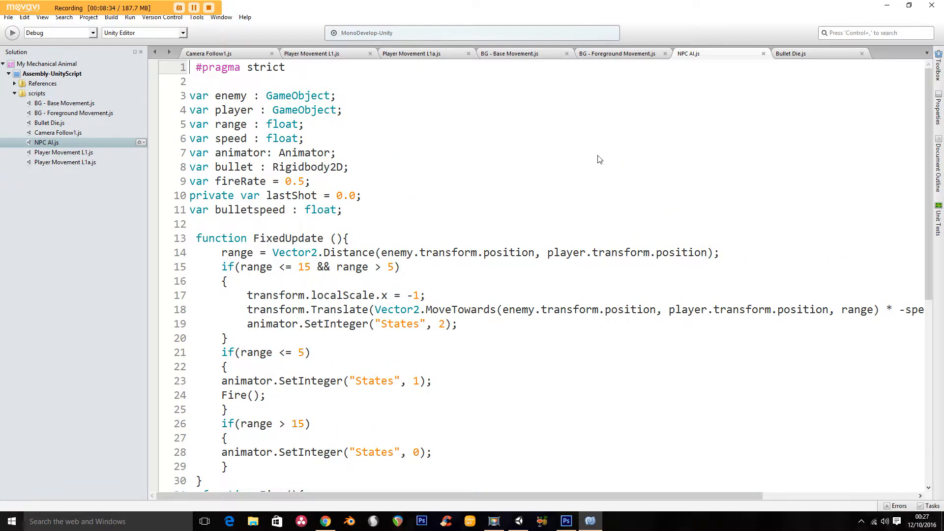
drag(370, 222, 183, 96)
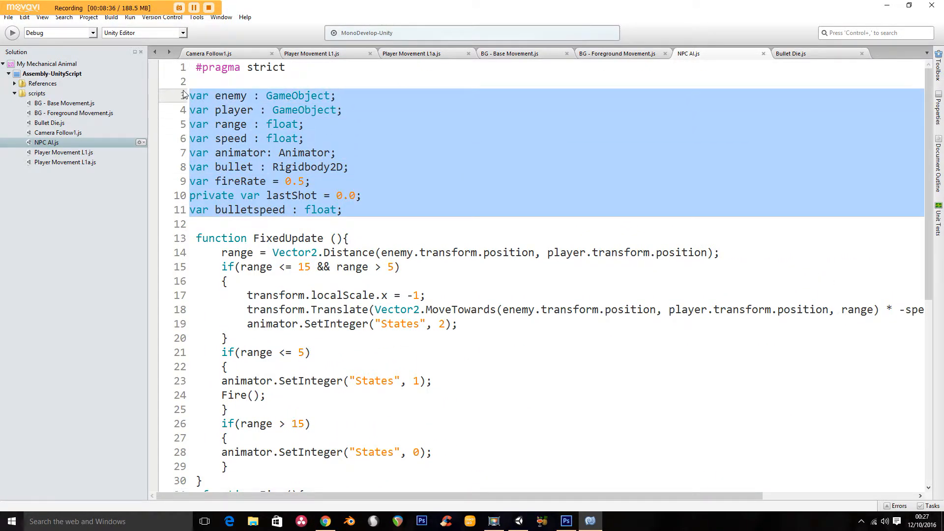
Clear the script highlight, switch to Unity, and briefly run and stop the Level1a scene.
click(305, 110)
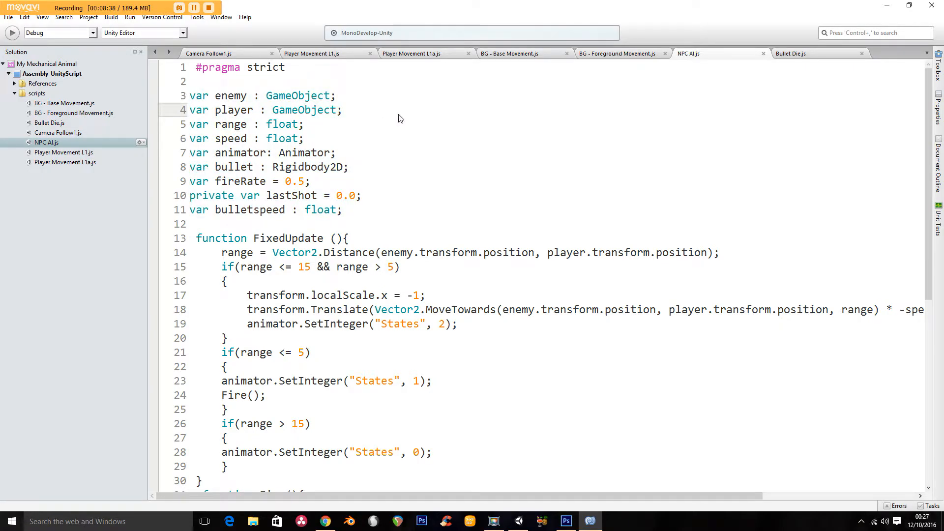
click(518, 521)
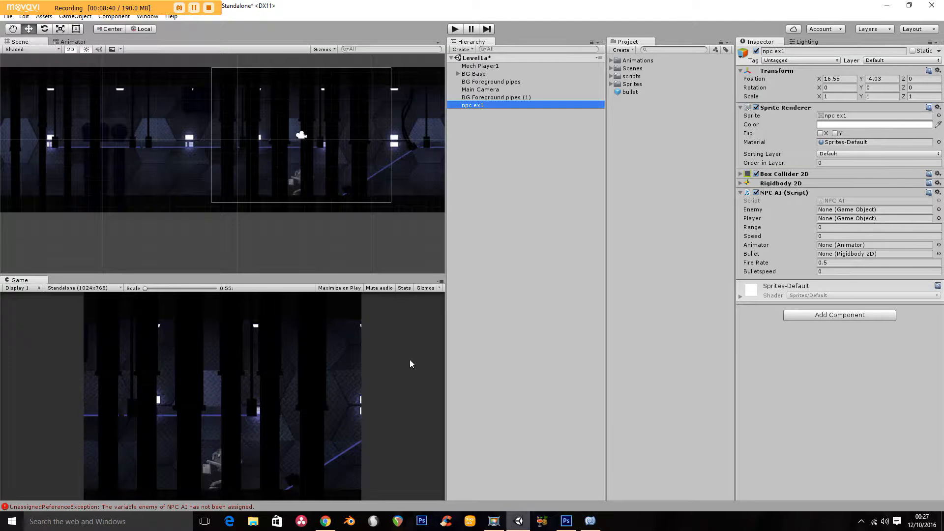
click(455, 29)
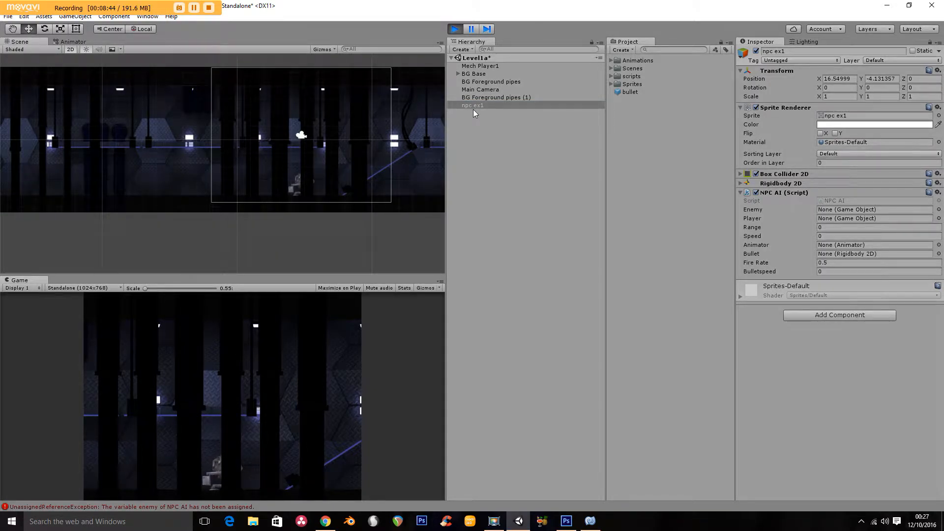
click(455, 28)
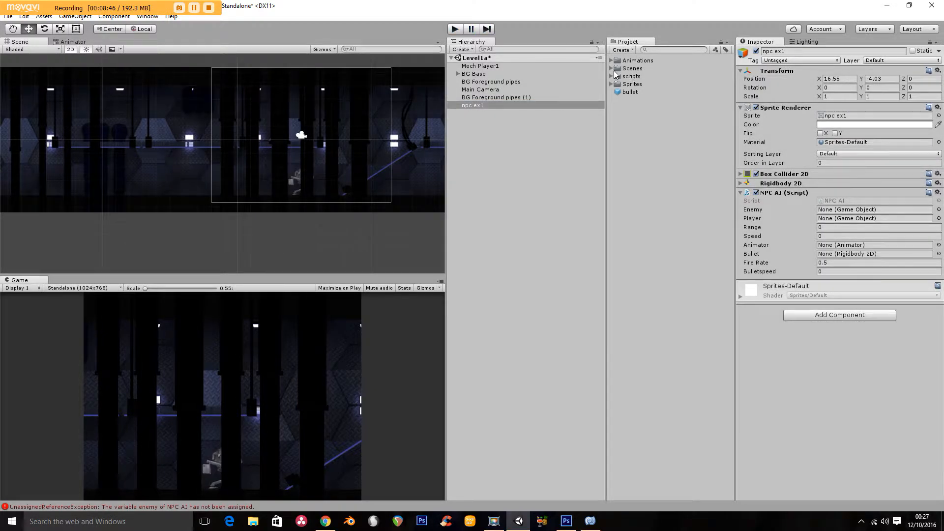
Save the current scene and open the Level1 scene from the Scenes folder.
click(8, 17)
click(11, 51)
click(612, 68)
double_click(635, 77)
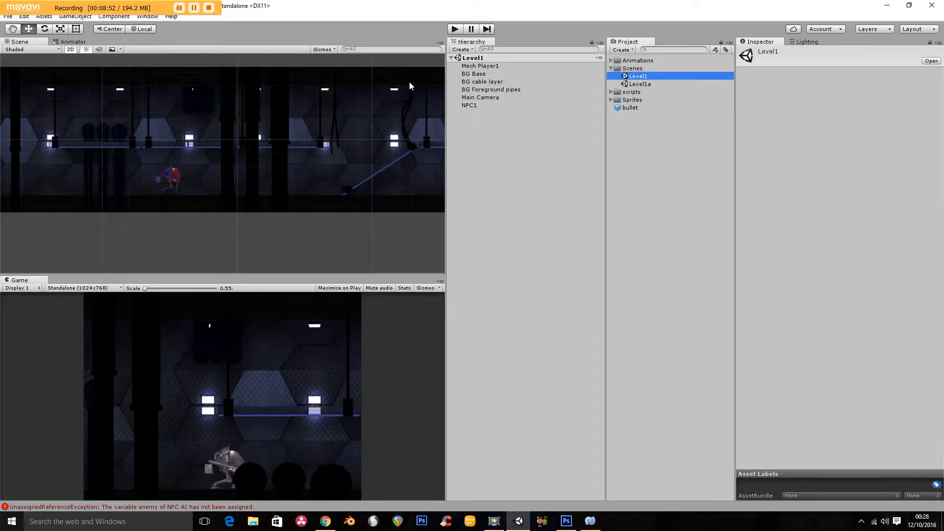
Play-test Level1 by moving the player towards NPC1 and retreating to watch it chase and fire, and stop the game.
click(455, 29)
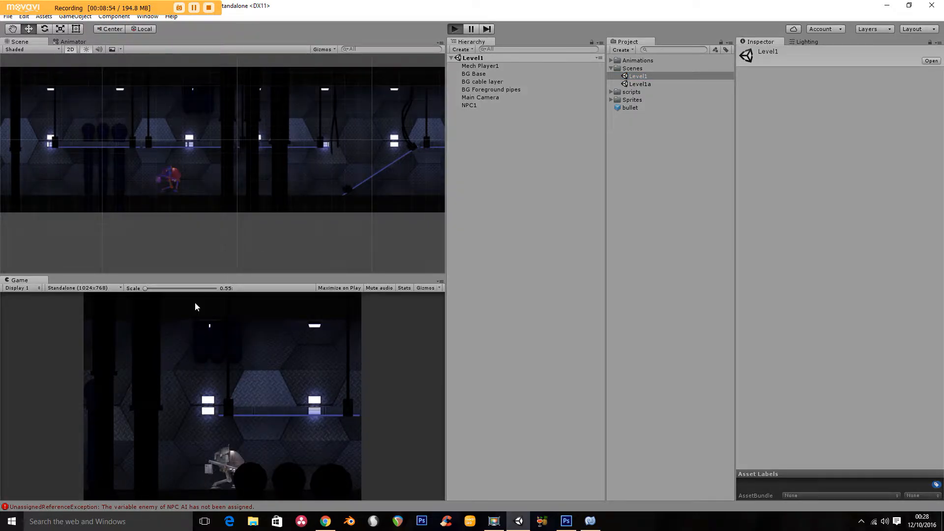
middle_drag(130, 220, 339, 209)
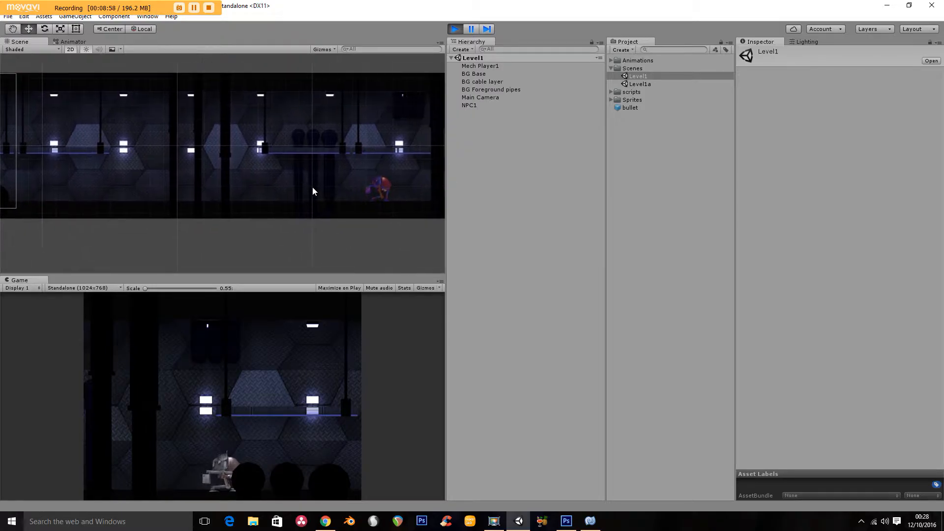
click(160, 381)
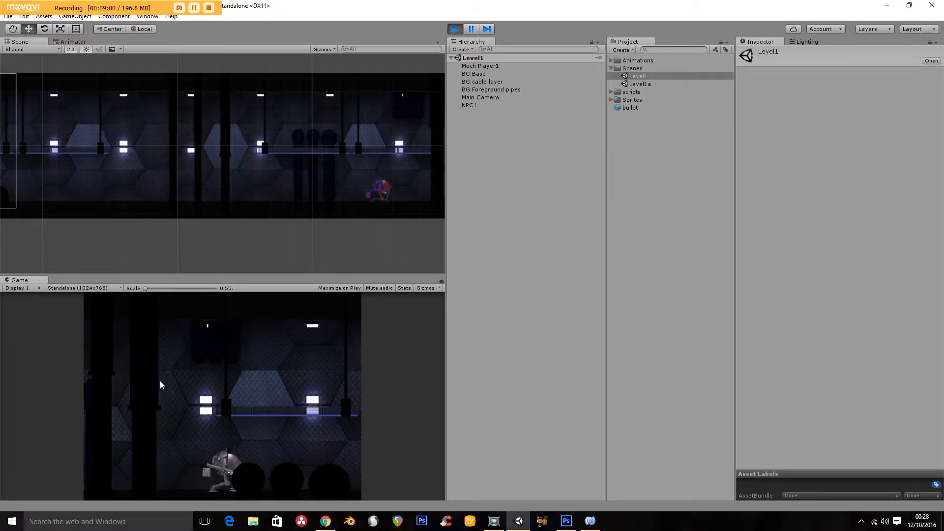
key(Right)
key(Right)
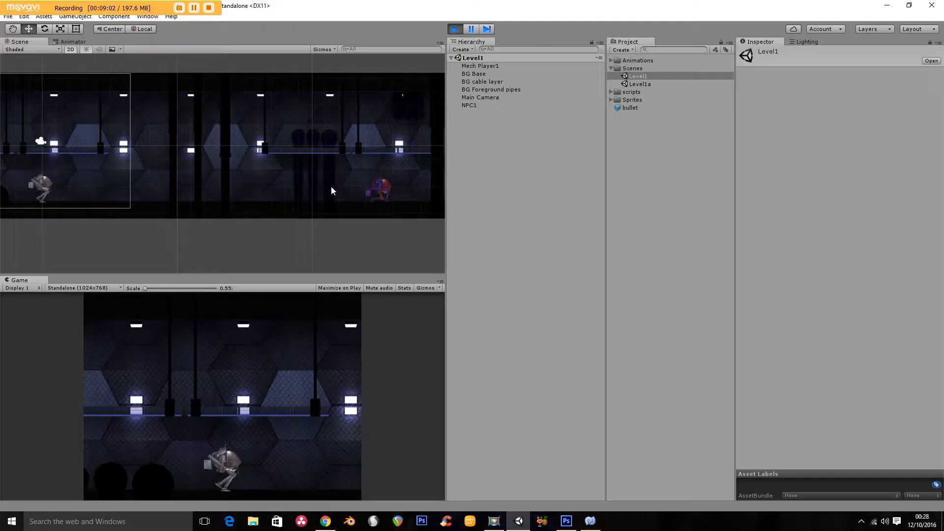
key(Right)
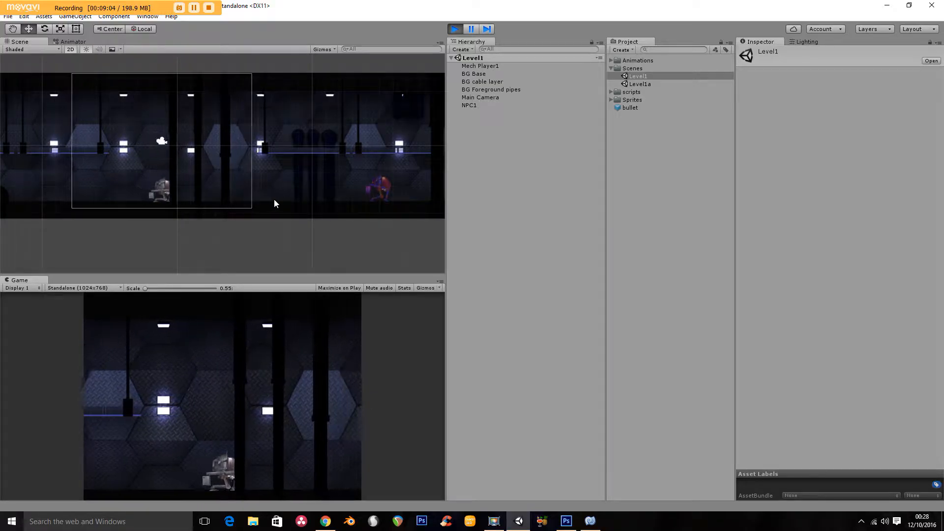
key(Right)
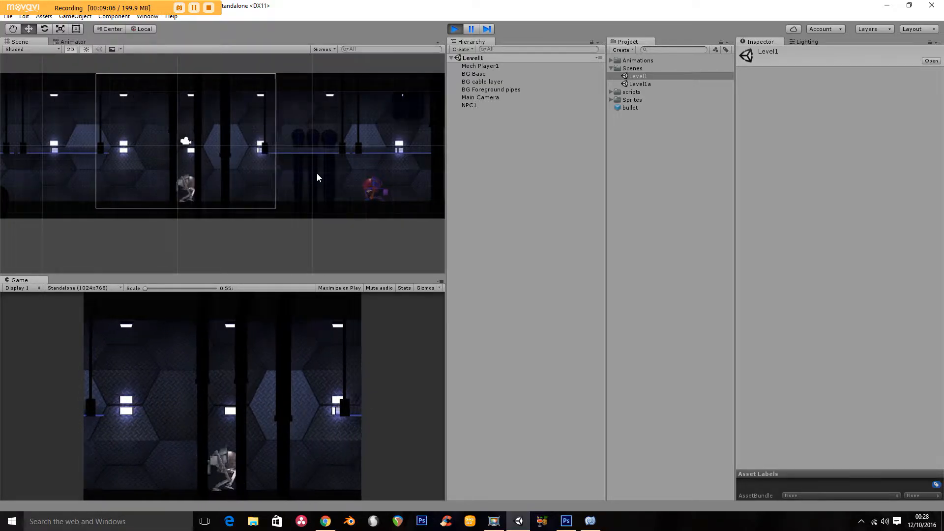
key(Right)
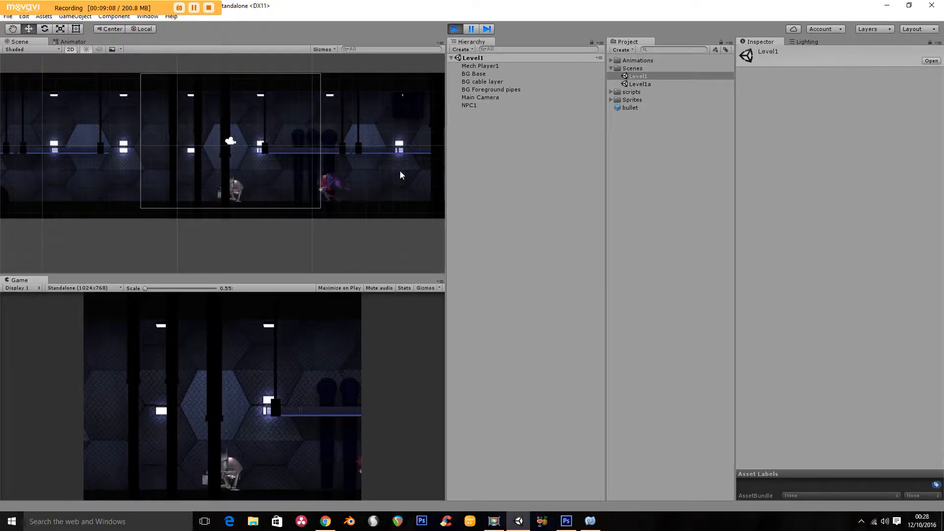
key(Left)
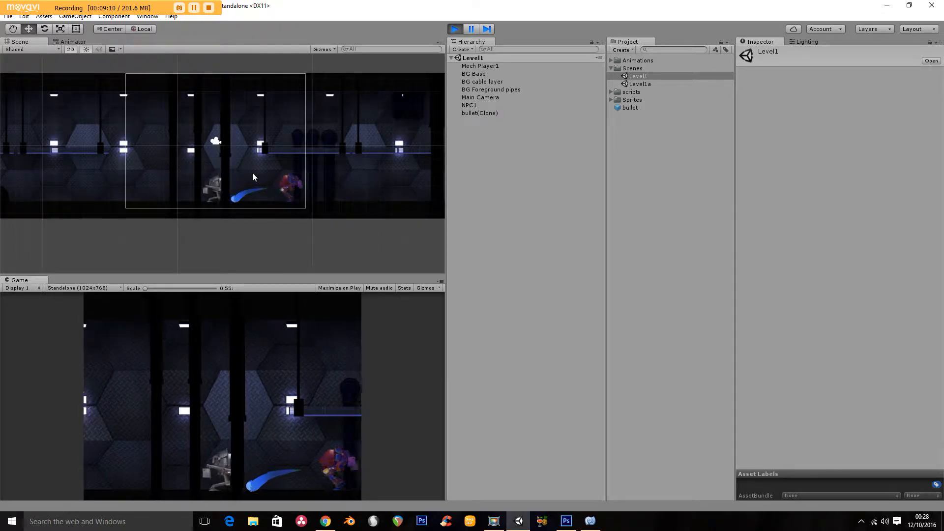
key(Left)
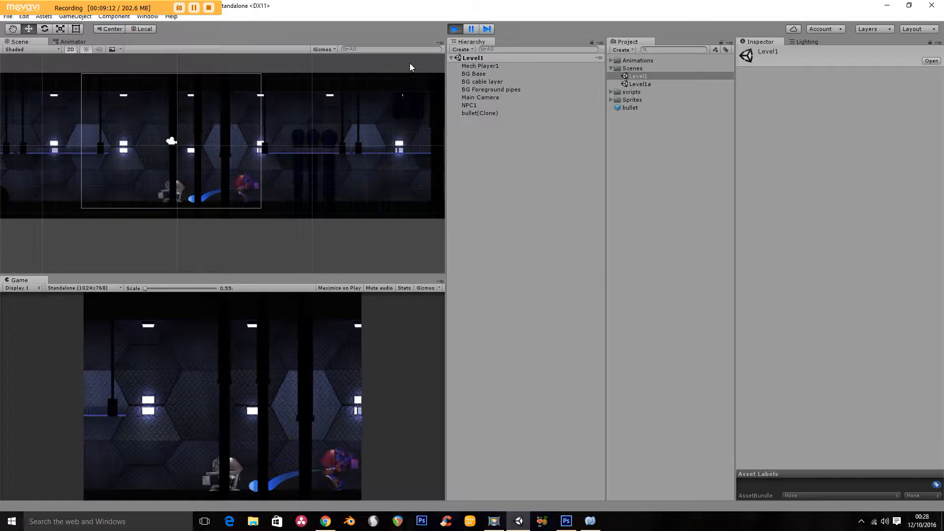
click(454, 29)
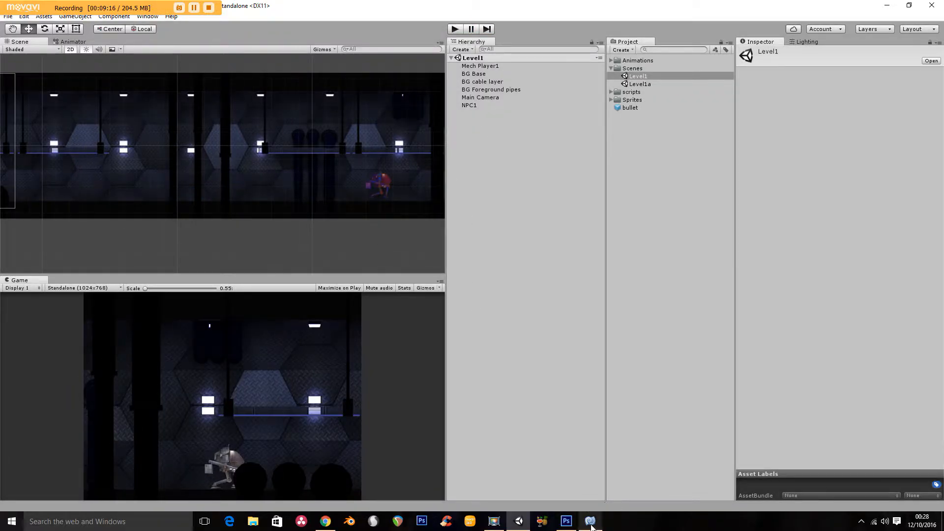
Switch to MonoDevelop and examine the NPC AI script's range calculation, highlighting the enemy and player position arguments and the full line.
click(590, 521)
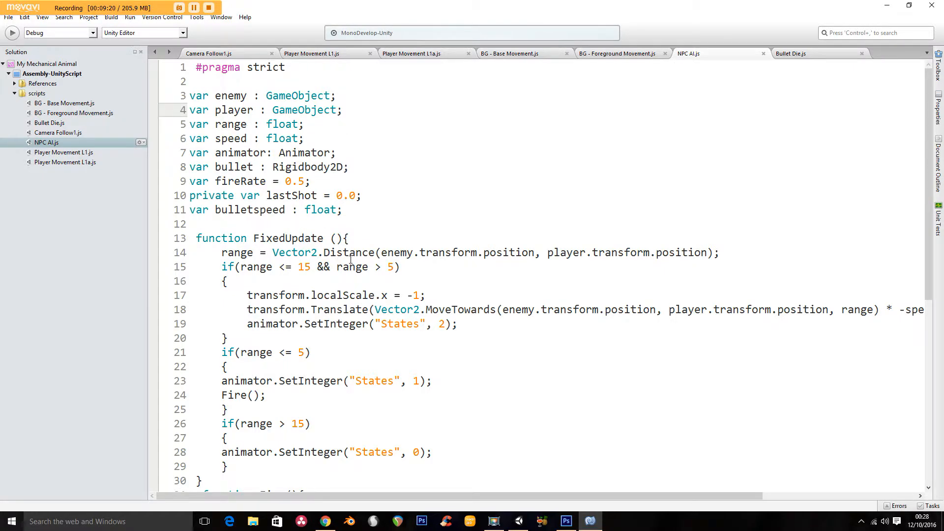
drag(382, 253, 535, 252)
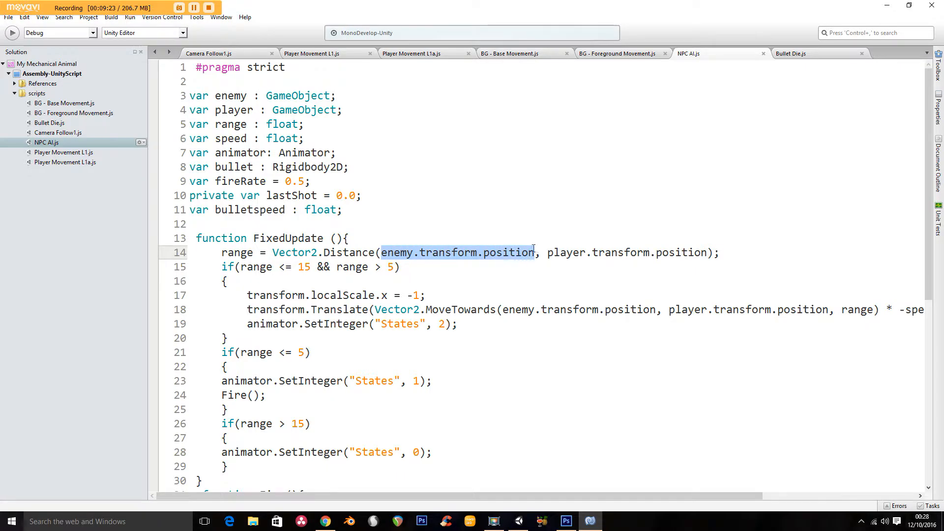
double_click(393, 252)
drag(548, 251, 707, 253)
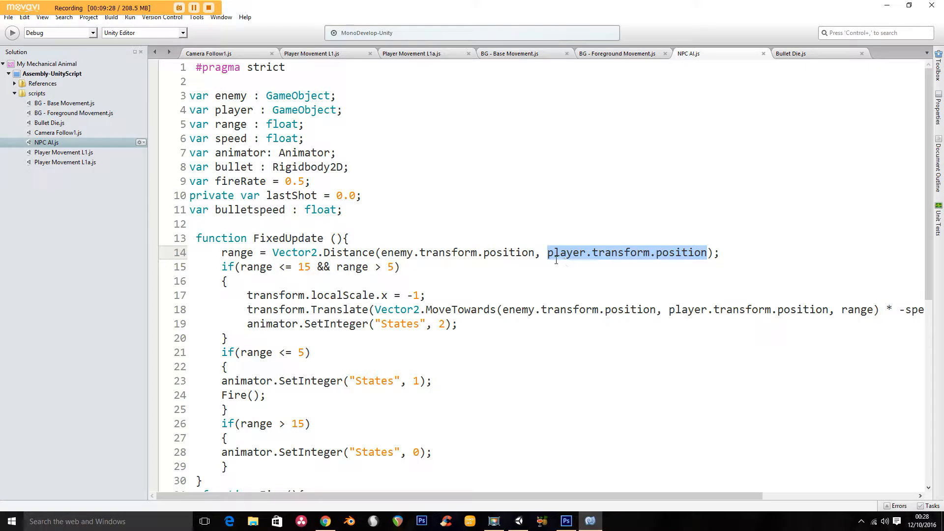
click(438, 267)
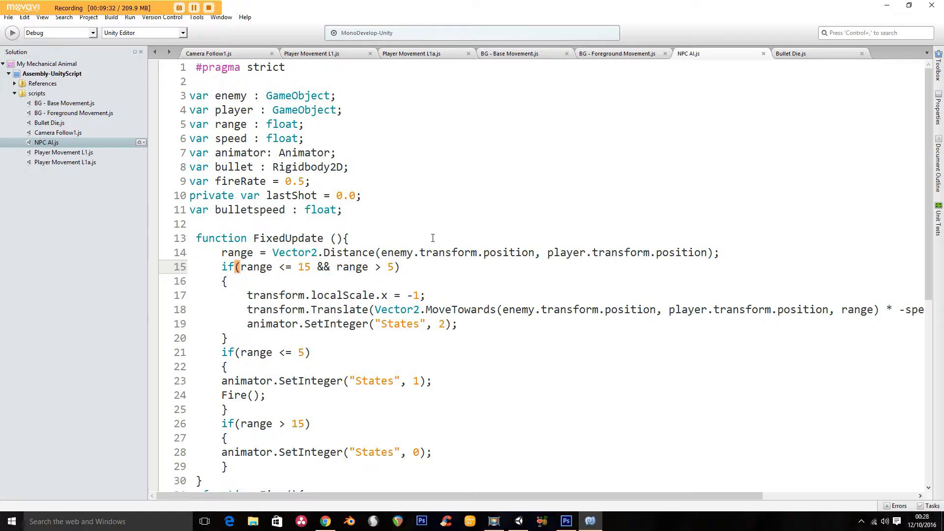
drag(216, 252, 628, 272)
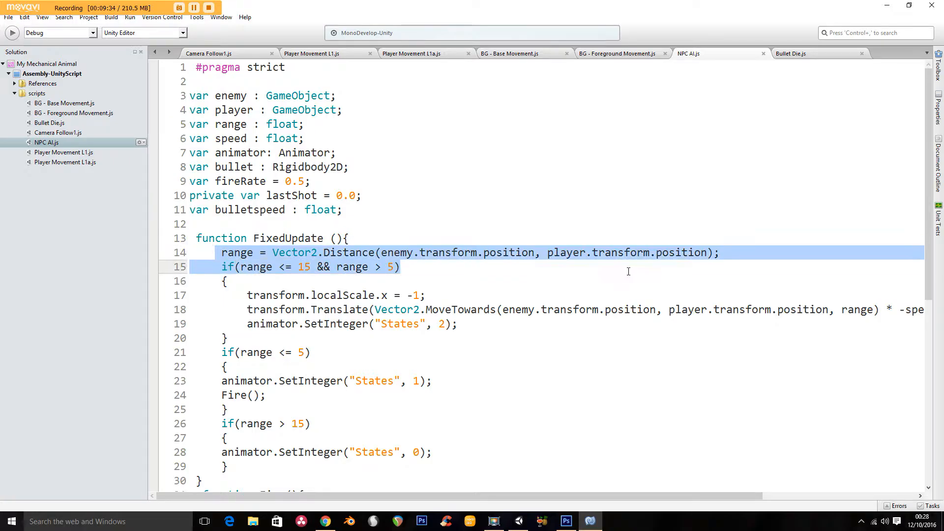
drag(713, 261, 721, 255)
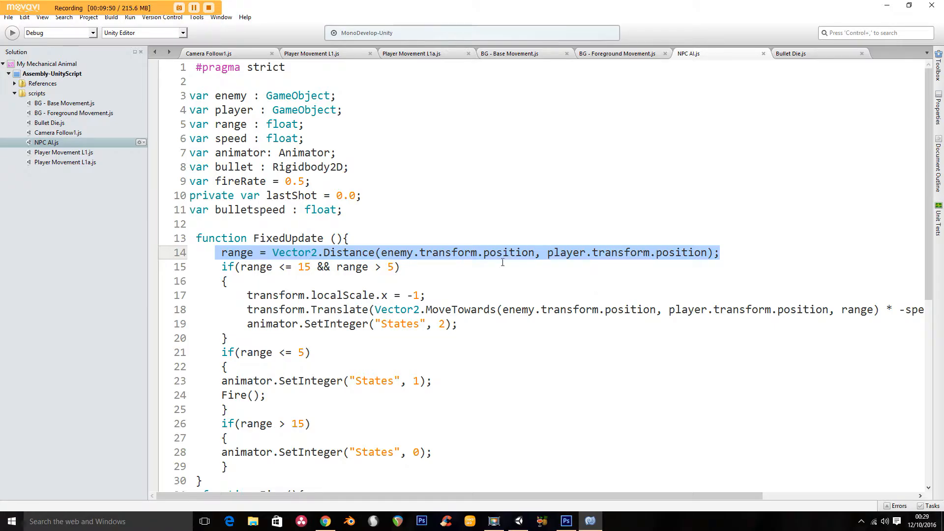
Highlight the Distance function, the enemy and player transforms, and the range variable on line 14.
double_click(354, 253)
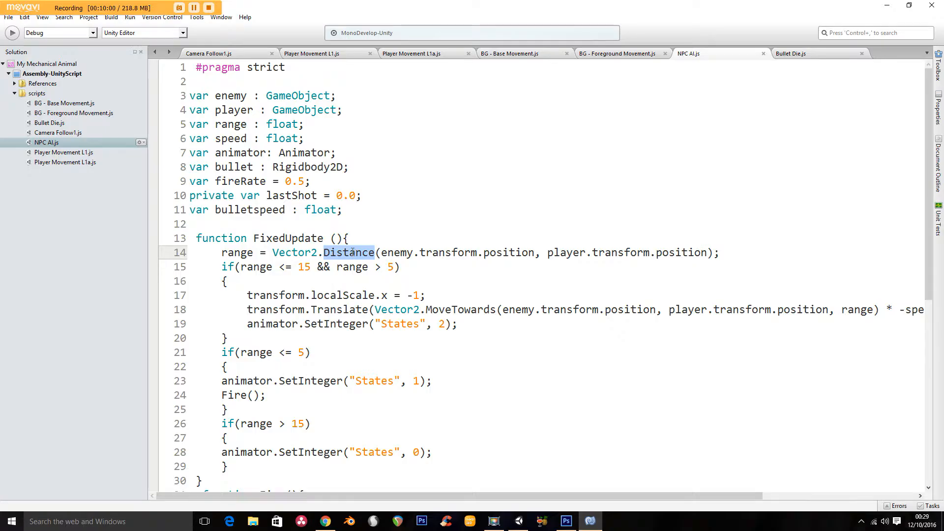
drag(382, 253, 535, 253)
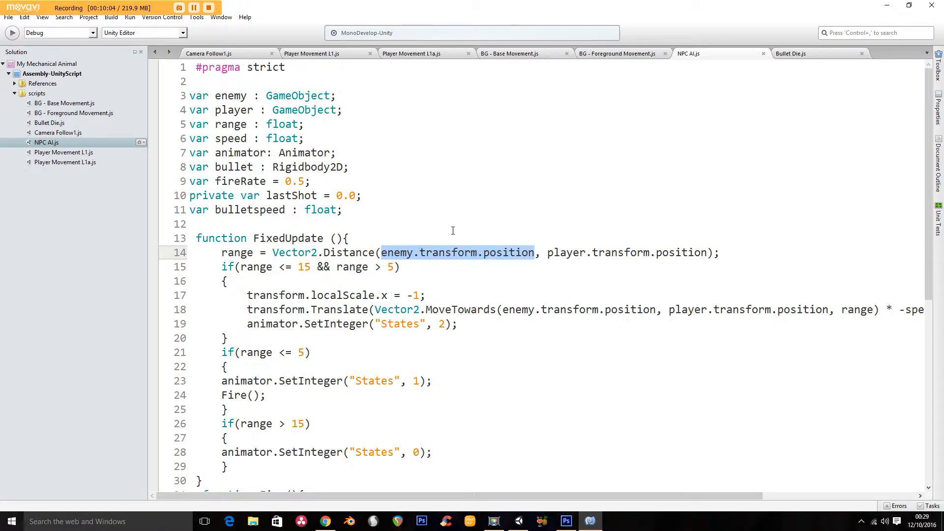
drag(548, 252, 707, 253)
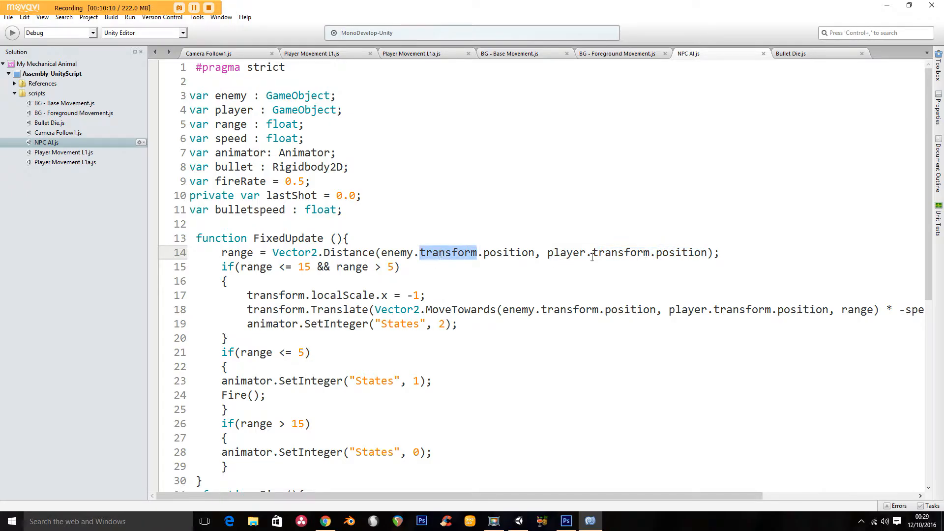
double_click(624, 253)
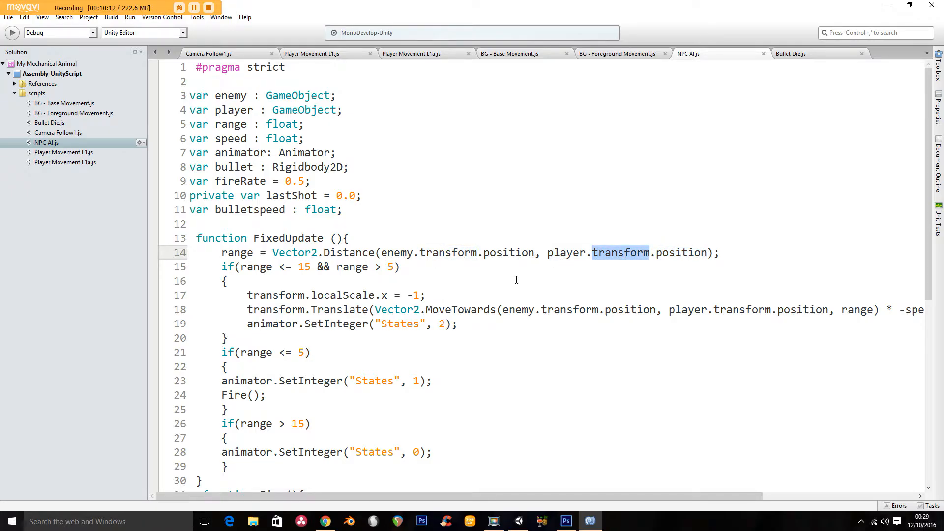
drag(381, 253, 707, 252)
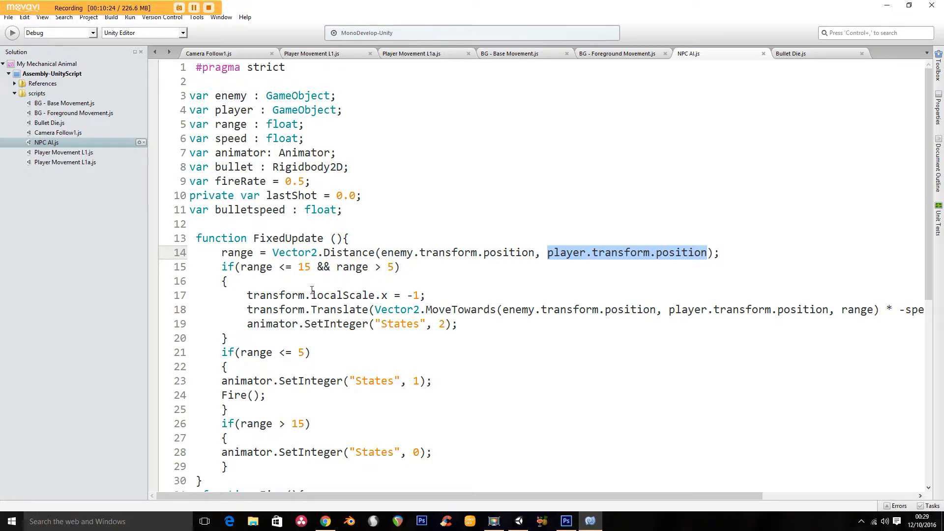
double_click(234, 254)
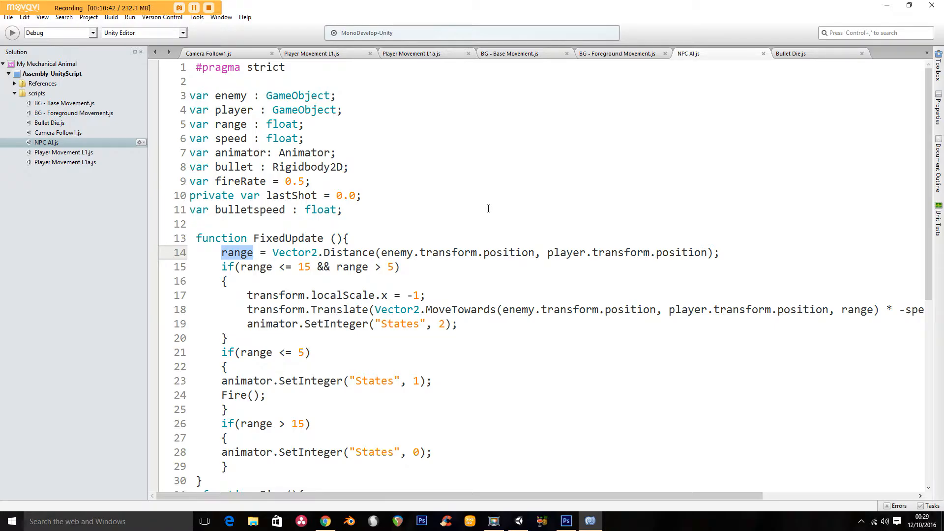
Examine the condition if(range <= 15 && range > 5) on line 15, highlighting its operators and limits.
click(302, 268)
key(Right)
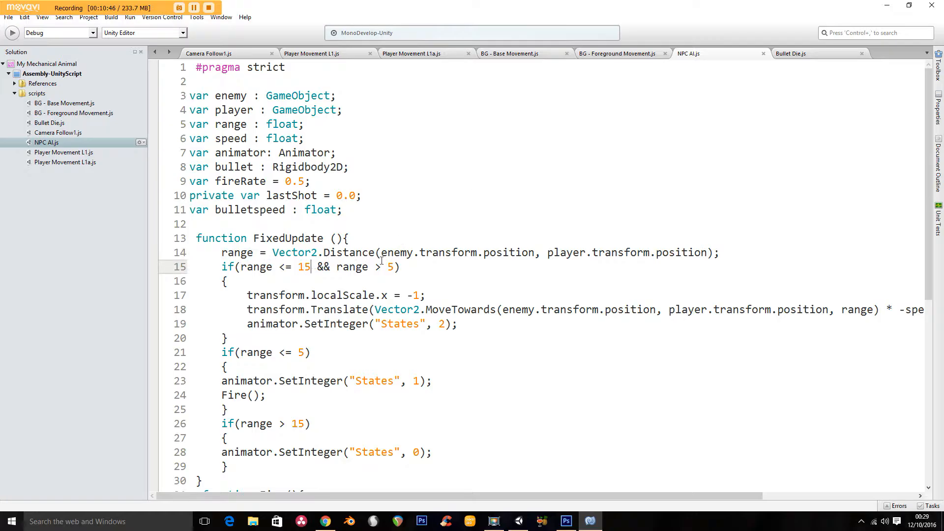
drag(392, 267, 376, 267)
drag(317, 267, 329, 267)
drag(224, 267, 401, 266)
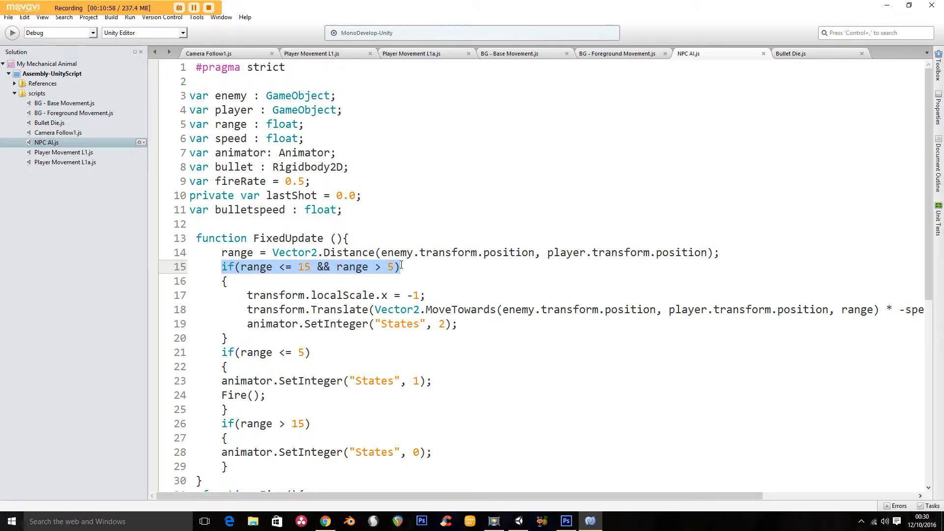
click(286, 267)
double_click(308, 265)
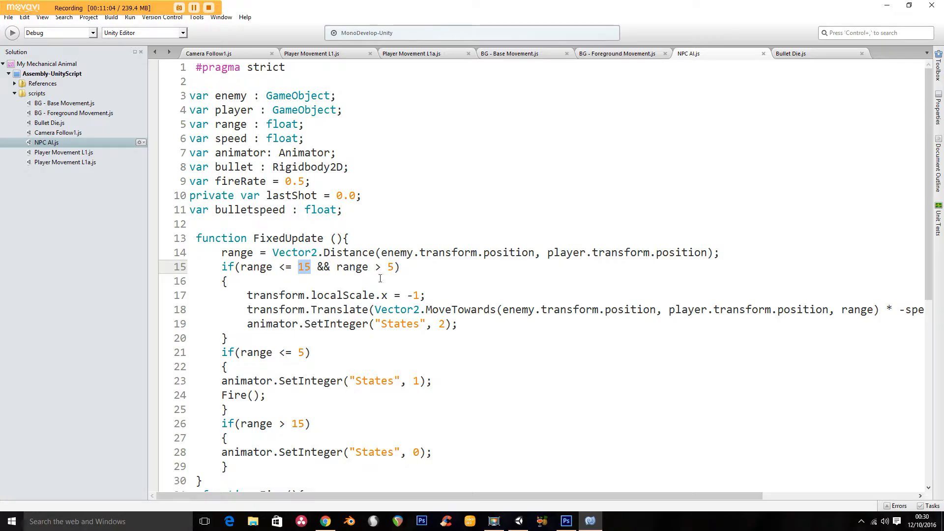
Examine the statements inside the first range condition, highlighting the localScale.x = -1 flip and the Translate line.
drag(247, 295, 472, 328)
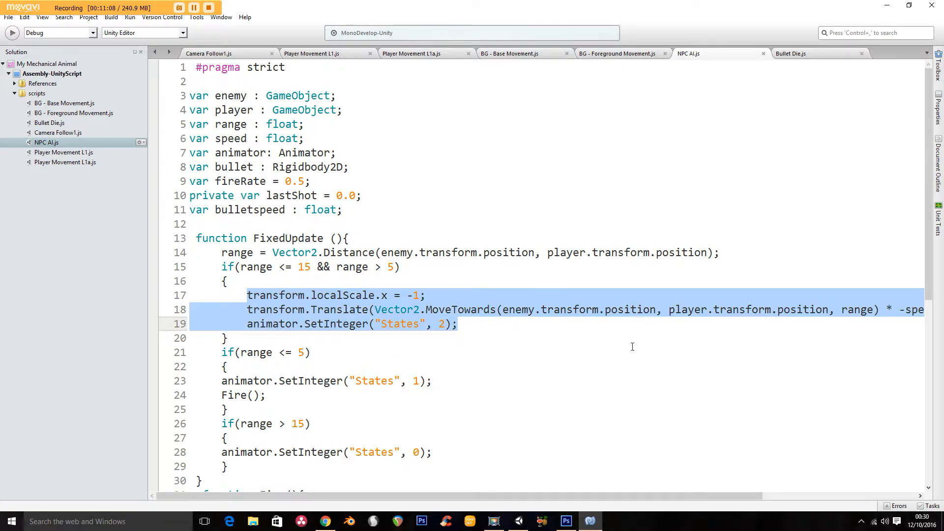
drag(246, 295, 438, 297)
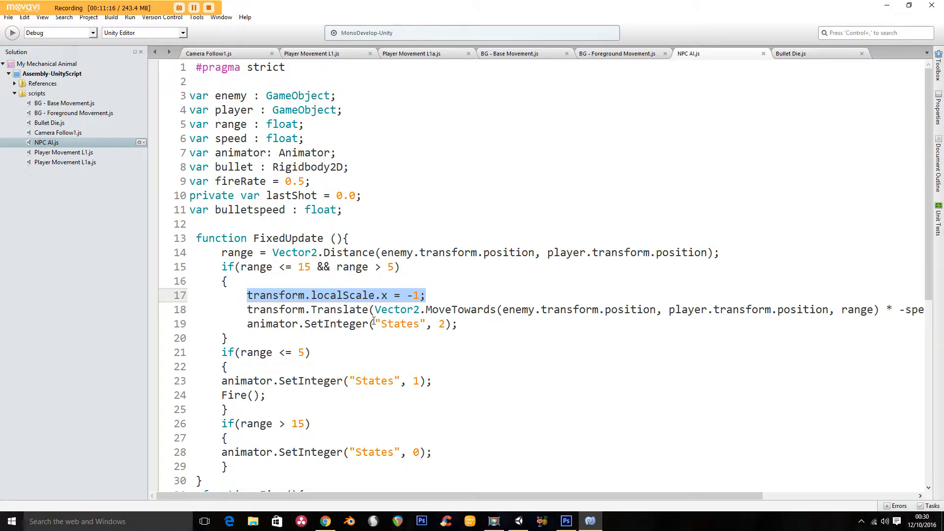
drag(247, 308, 540, 310)
drag(426, 295, 247, 296)
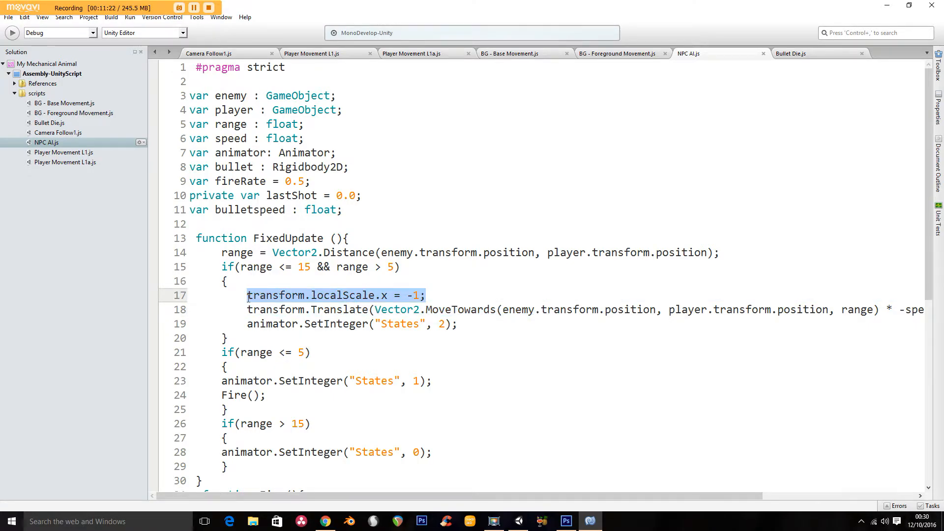
click(292, 295)
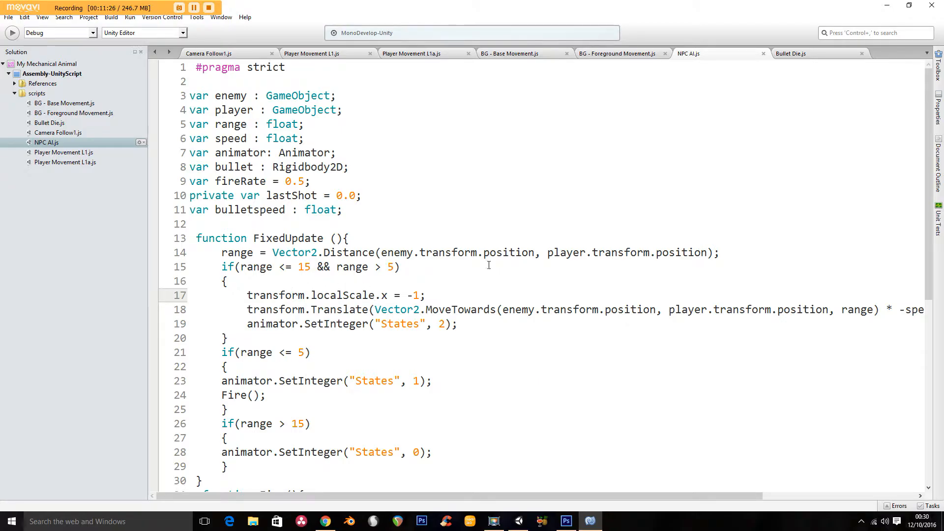
mouse_move(247, 295)
mouse_down()
mouse_move(426, 296)
mouse_move(231, 284)
mouse_move(248, 296)
mouse_up()
click(248, 311)
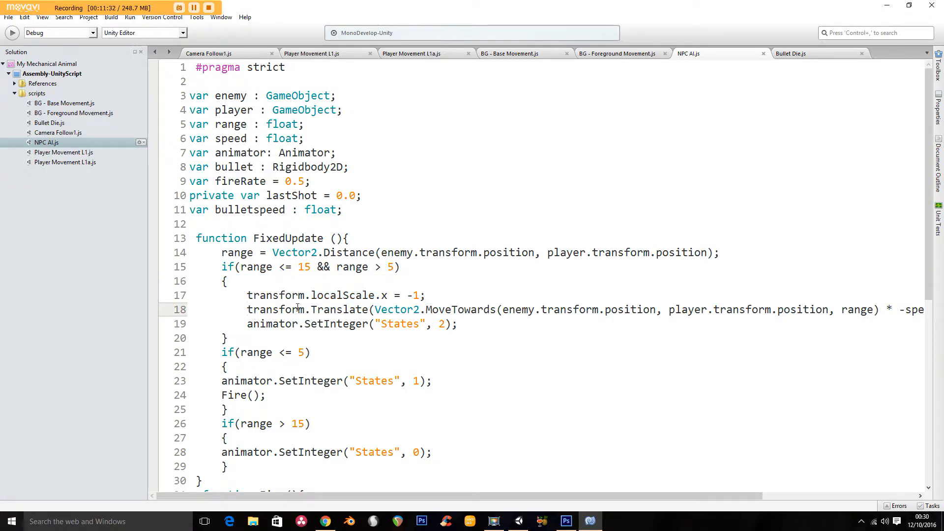
Examine the transform.Translate line 18, highlighting the whole statement and the MoveTowards arguments, and check the -speed * Time.deltaTime part.
drag(247, 310, 920, 311)
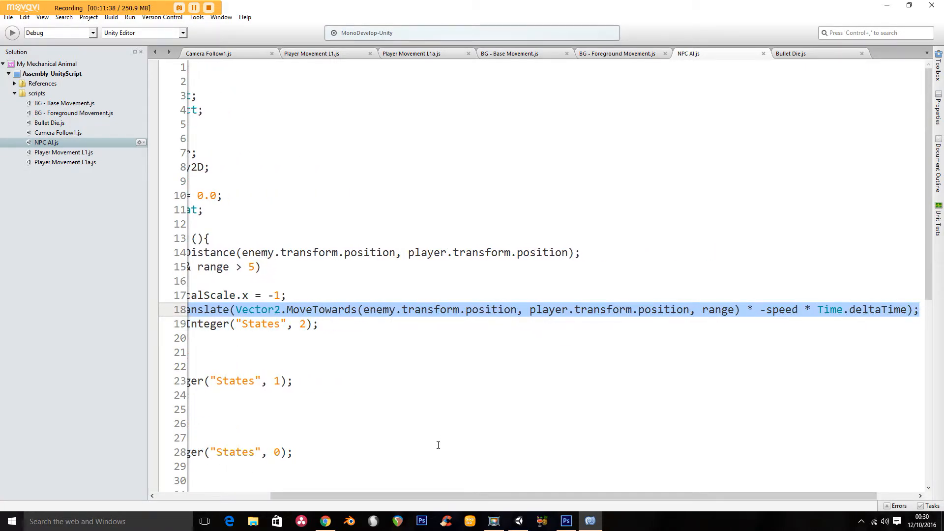
drag(428, 496, 320, 488)
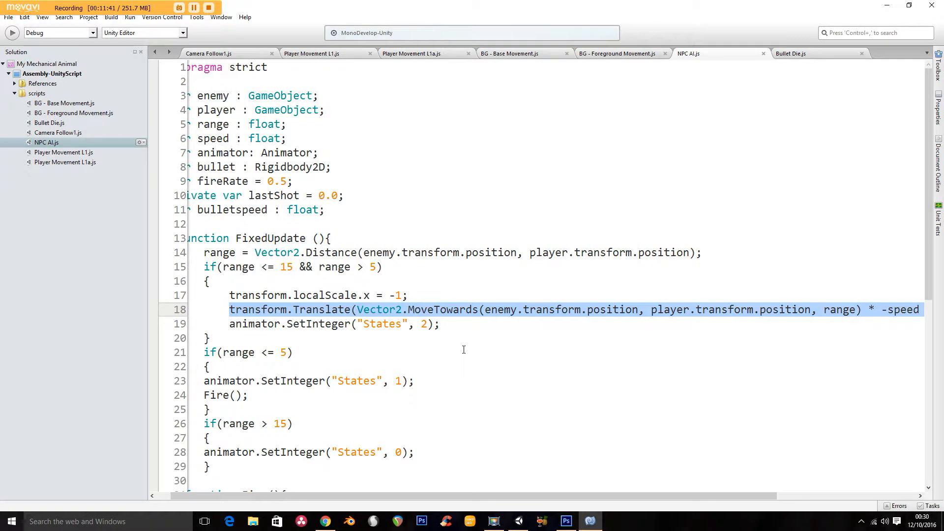
double_click(536, 314)
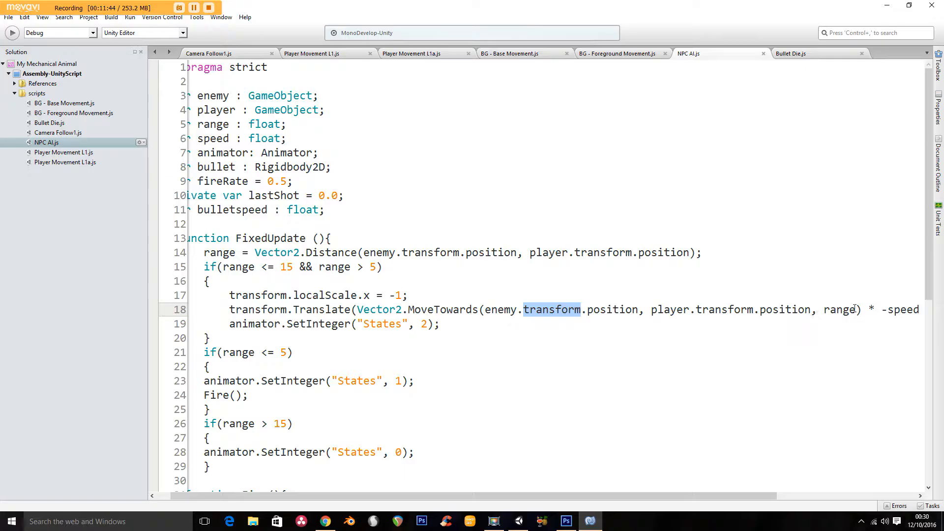
drag(857, 309, 487, 314)
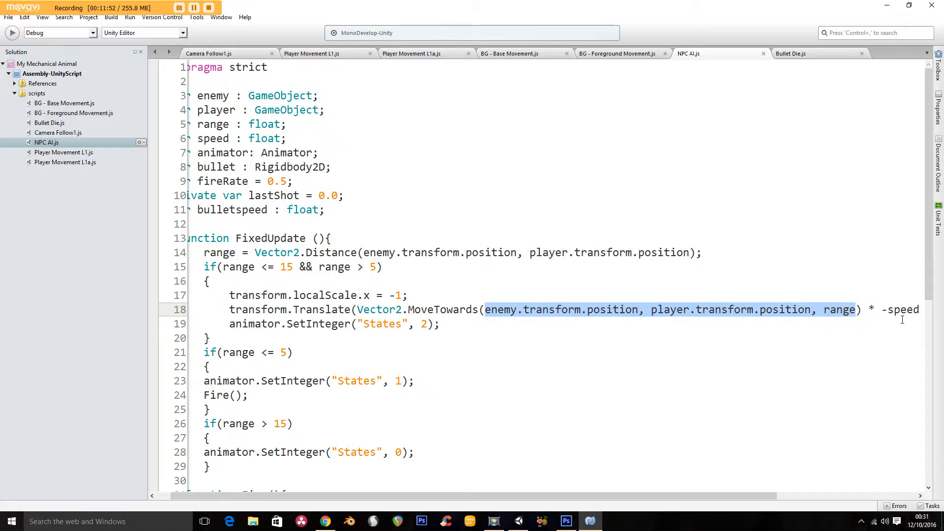
scroll(712, 480, right, 5)
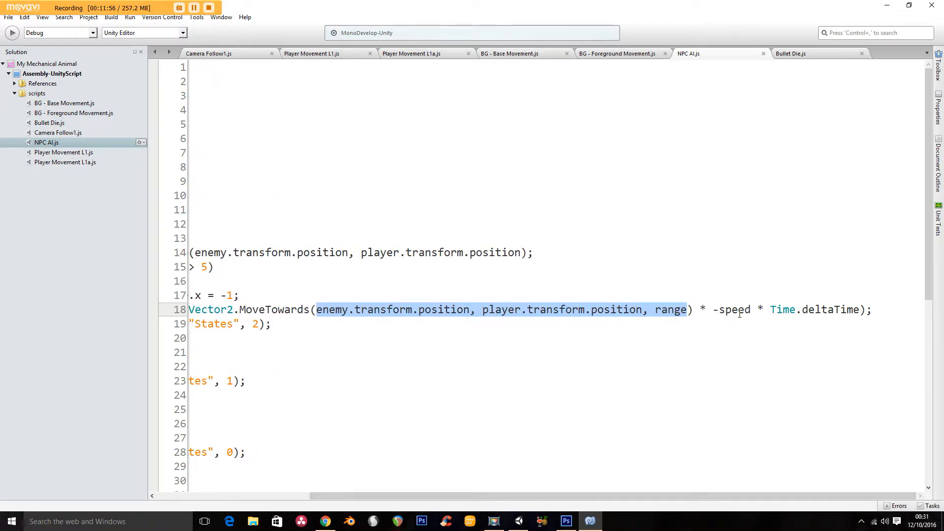
scroll(587, 492, left, 5)
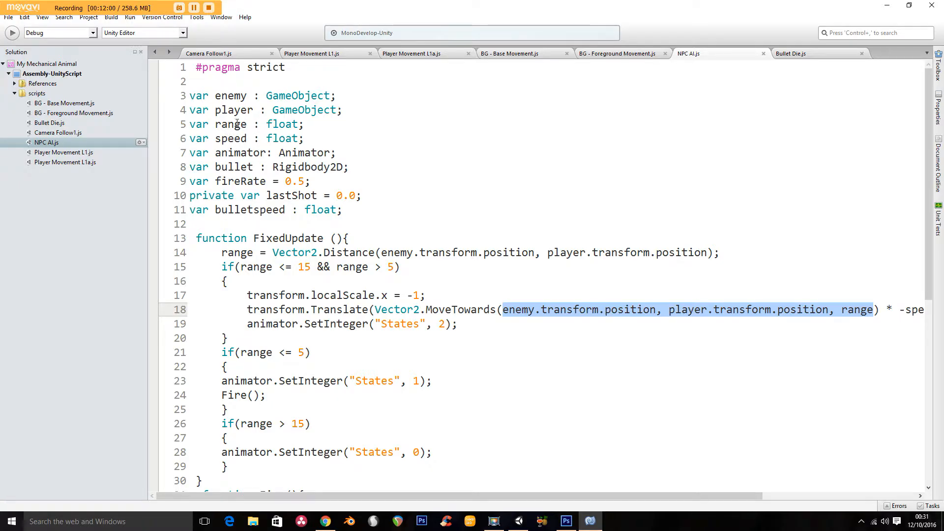
Highlight the speed, enemy, player and range variables in the NPC AI script, matching enemy in the Distance call to its declaration.
mouse_move(194, 124)
mouse_down()
mouse_move(300, 125)
mouse_move(303, 139)
mouse_move(196, 138)
mouse_up()
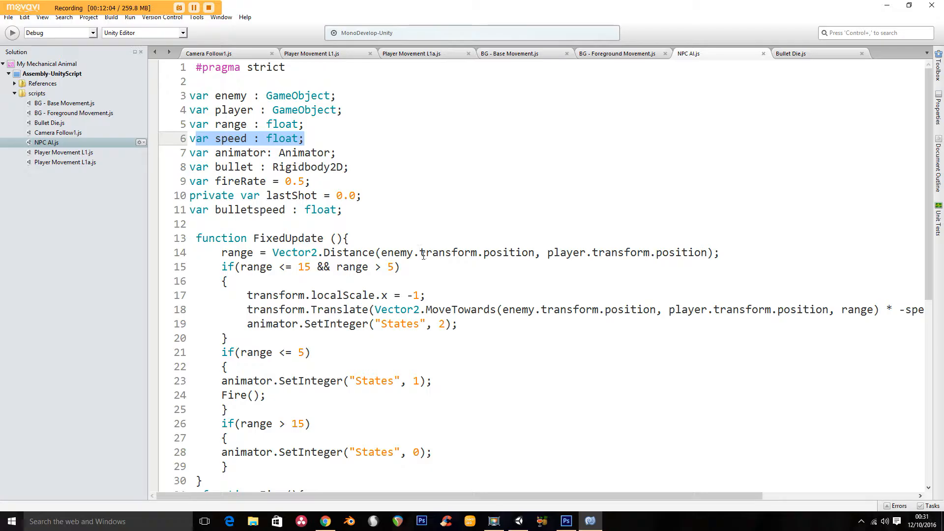
double_click(392, 252)
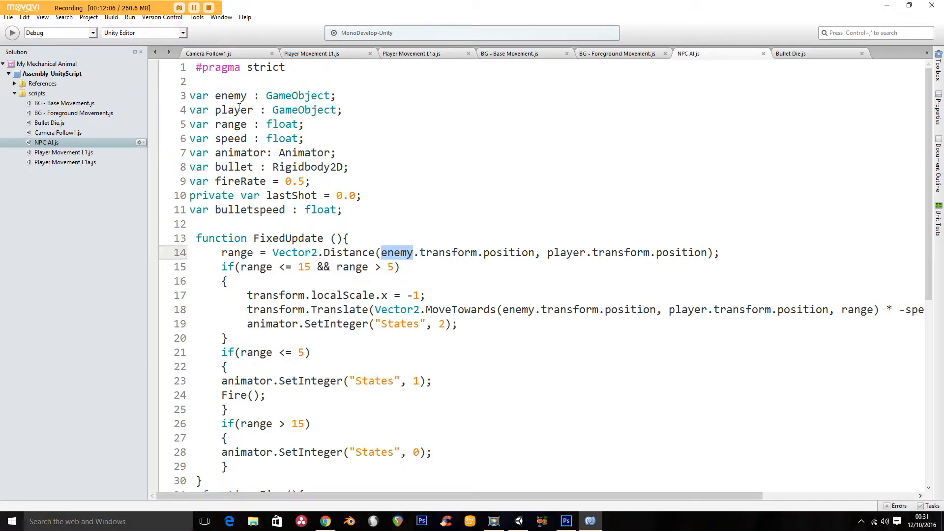
double_click(228, 97)
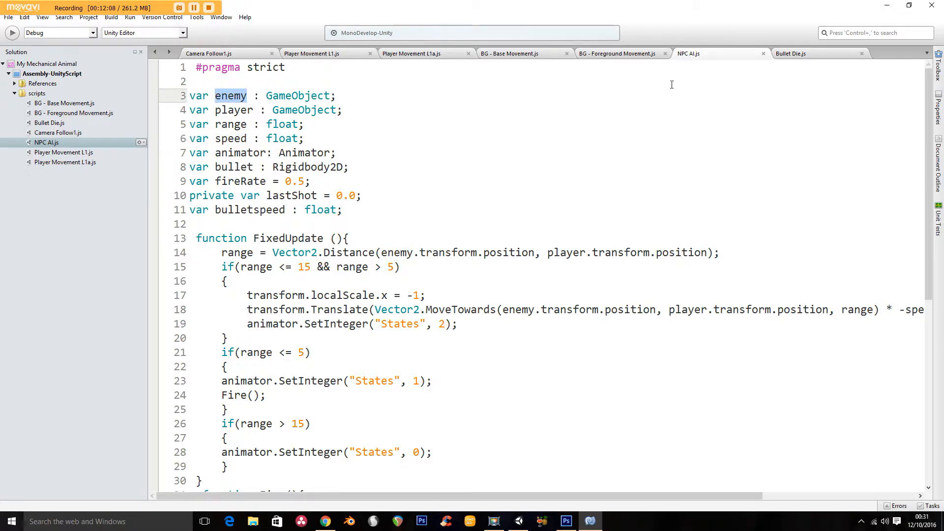
double_click(239, 109)
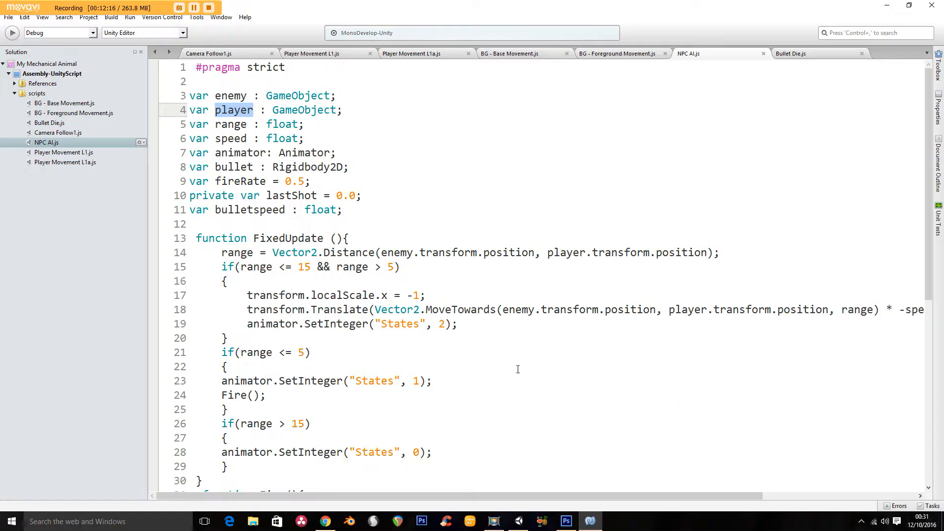
double_click(234, 126)
double_click(230, 139)
Review the first range condition's Translate statement and limit of 15, and highlight animator.SetInteger("States", 2) on line 19.
drag(250, 309, 327, 305)
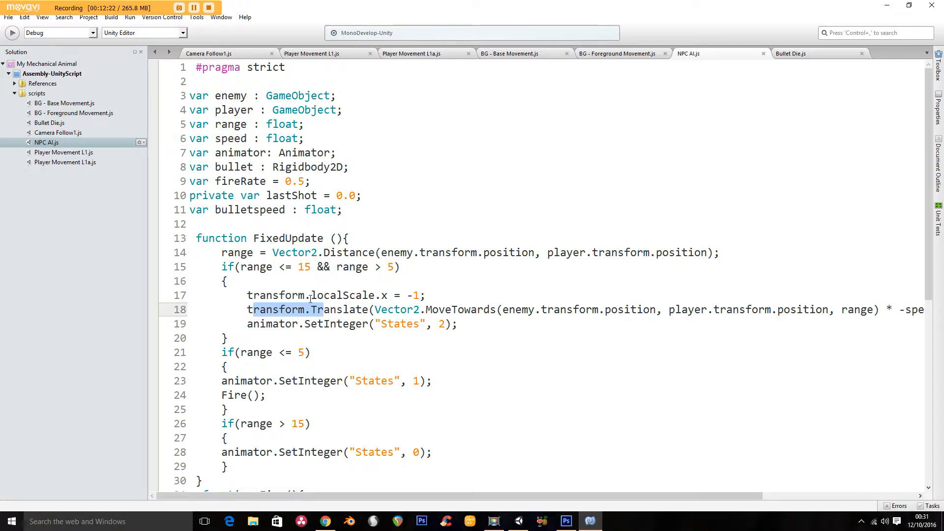
click(299, 268)
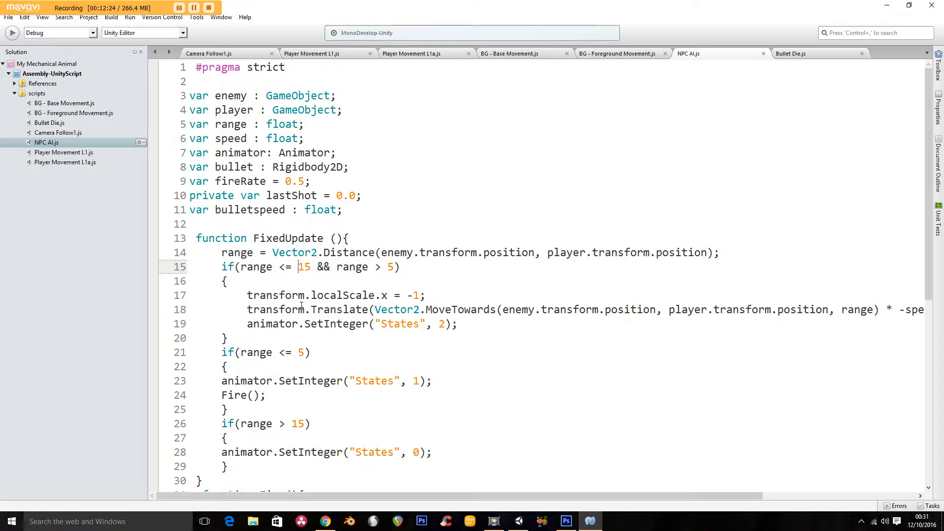
drag(245, 325, 467, 325)
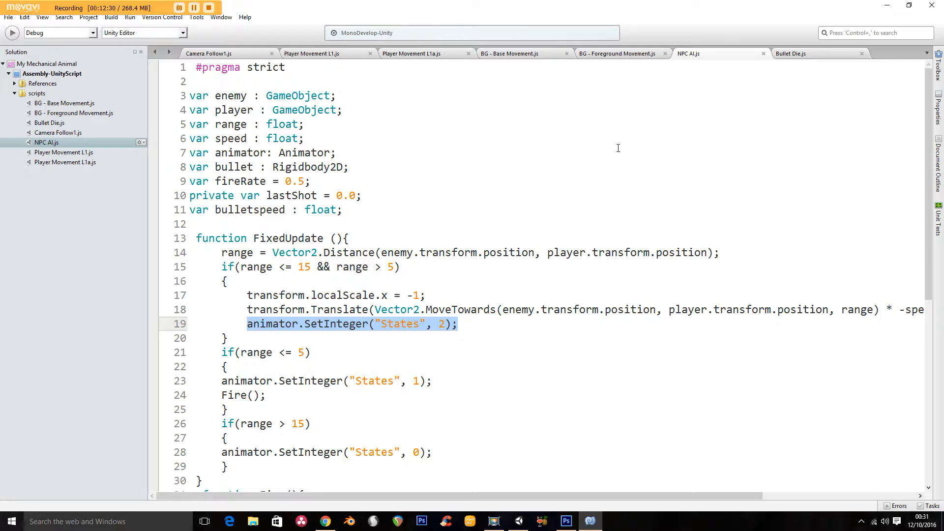
Switch to Unity and display the NPC1 animator state graph, comparing it with Mech Player1's graph.
click(518, 520)
click(84, 42)
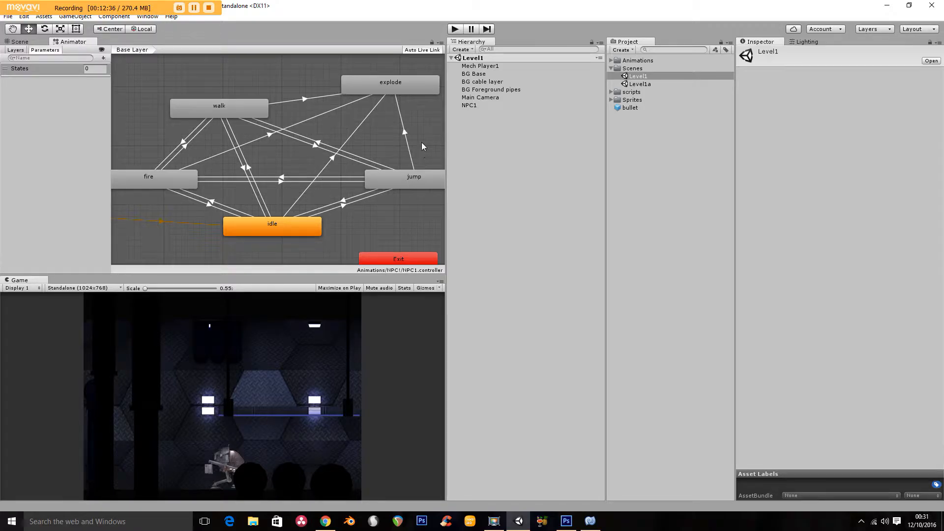
click(468, 105)
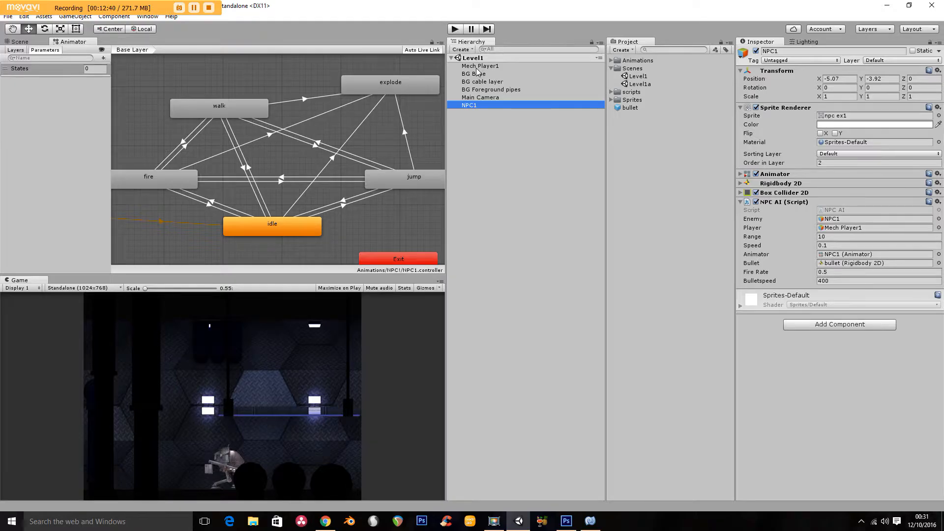
click(477, 67)
middle_drag(330, 127, 339, 184)
click(482, 97)
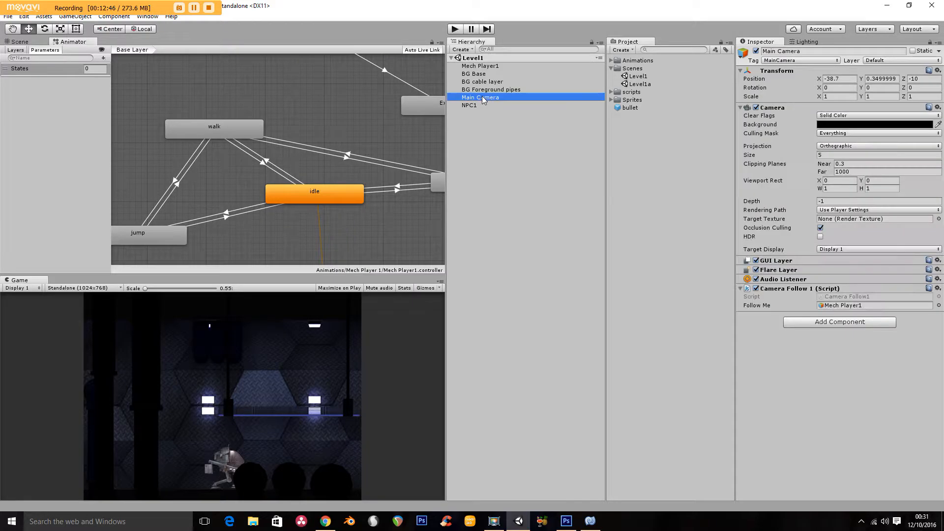
click(474, 104)
middle_drag(357, 147, 267, 142)
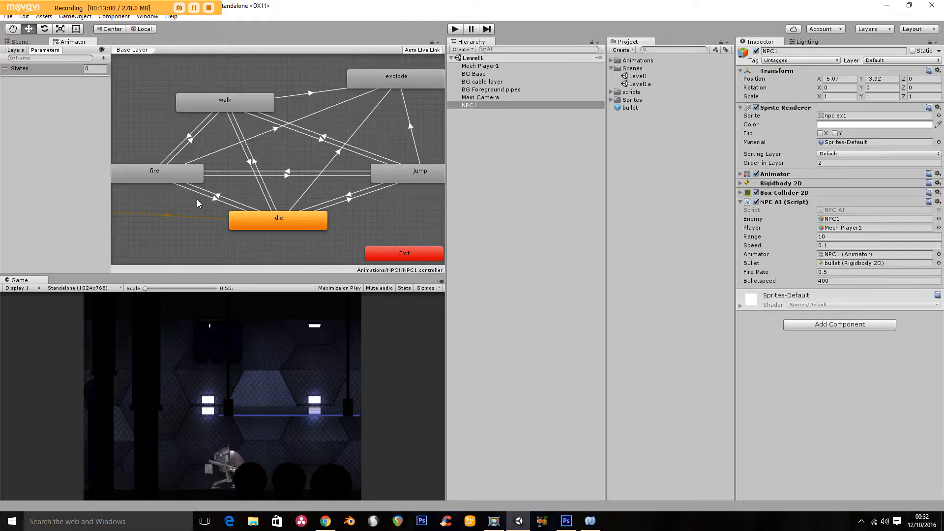
Move the fire state slightly closer to the walk state in NPC1's animator graph and inspect the conditions of the transitions into idle.
drag(182, 181, 212, 175)
click(271, 215)
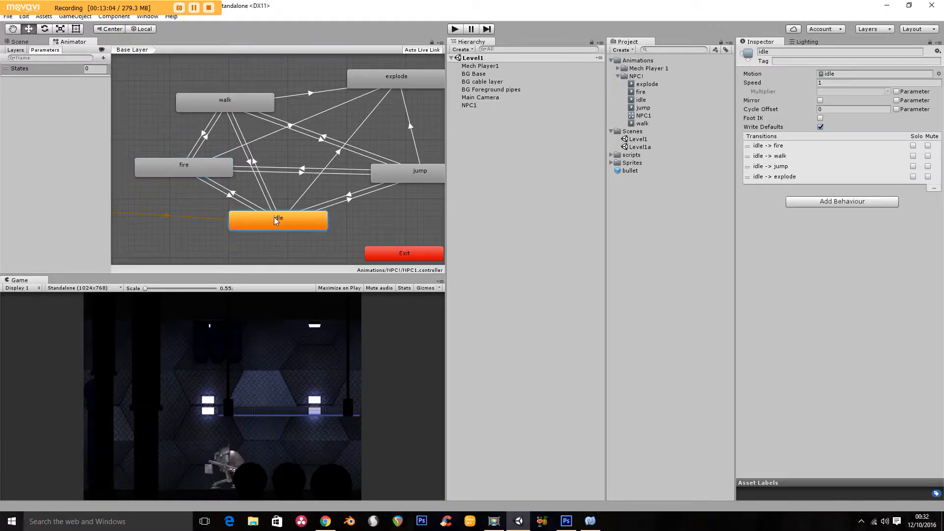
click(213, 188)
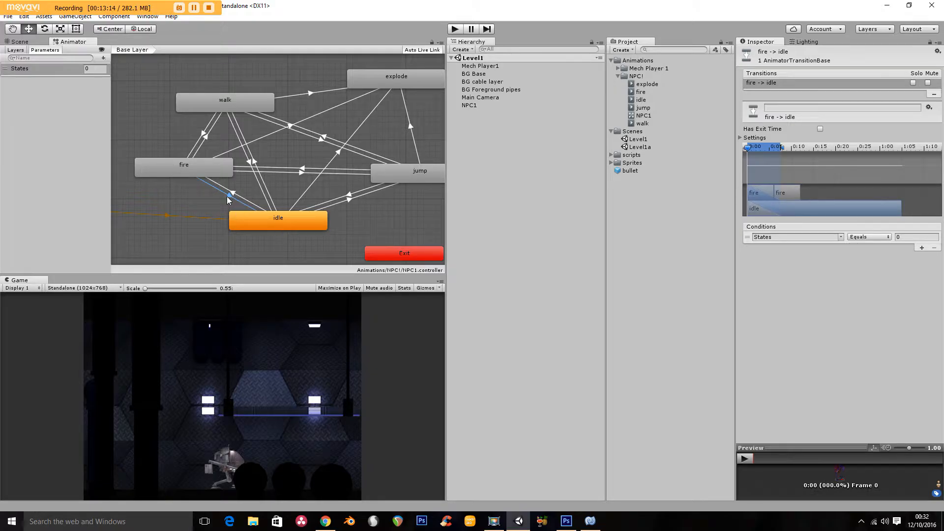
click(246, 152)
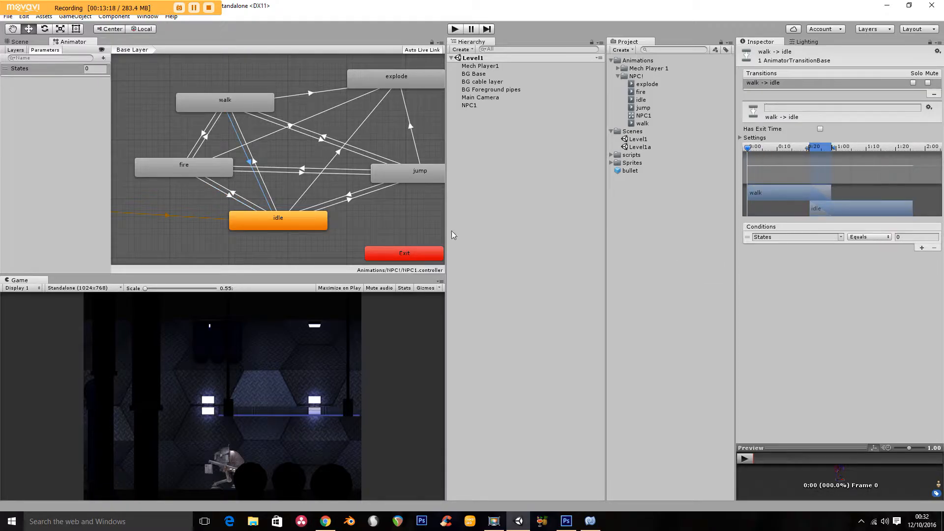
click(364, 190)
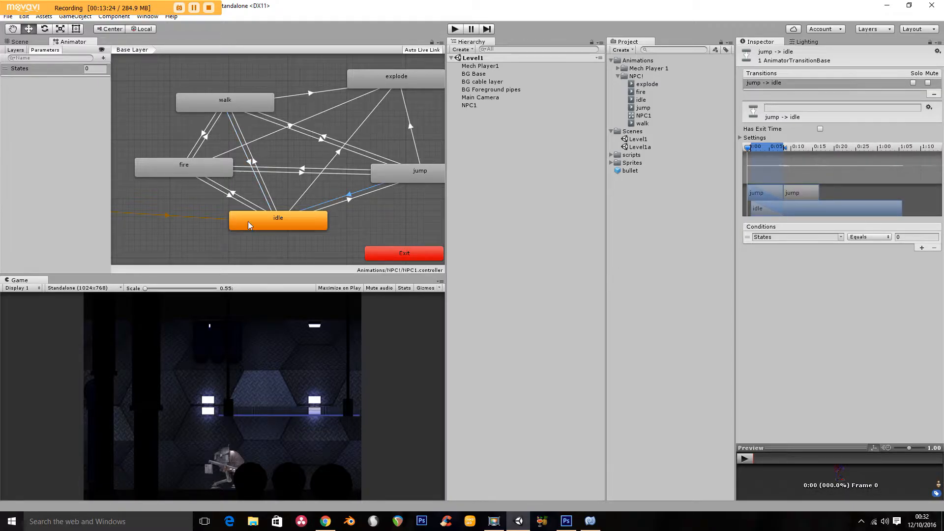
click(238, 196)
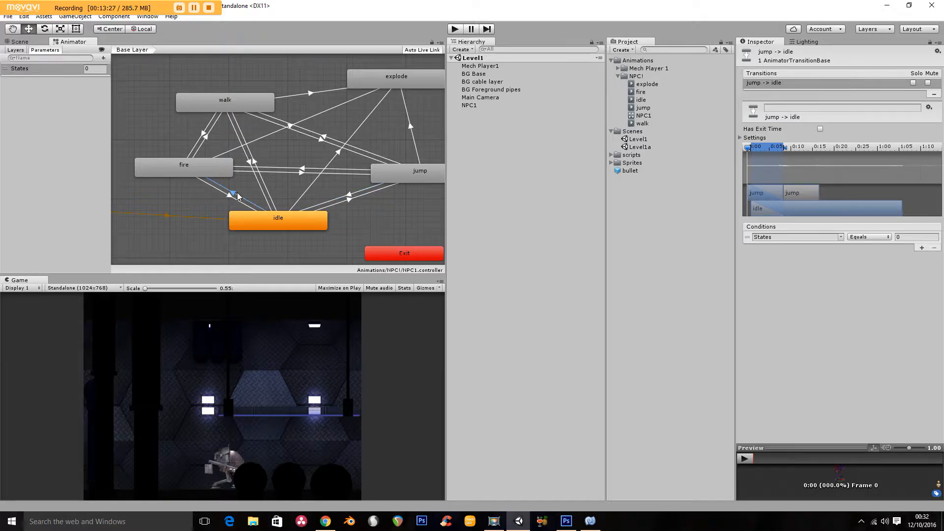
Inspect the States conditions of the walk -> fire, fire -> walk, idle -> walk, jump -> walk and walk -> jump transitions.
click(198, 142)
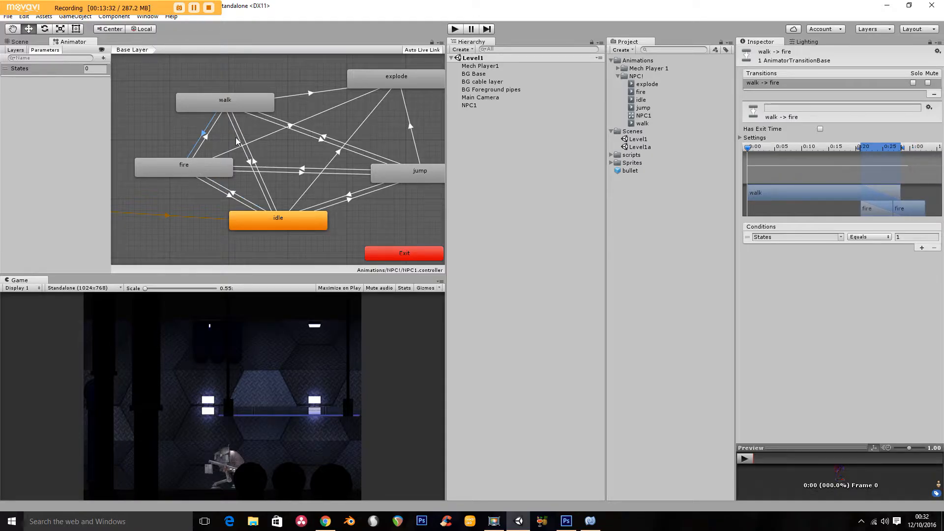
click(212, 127)
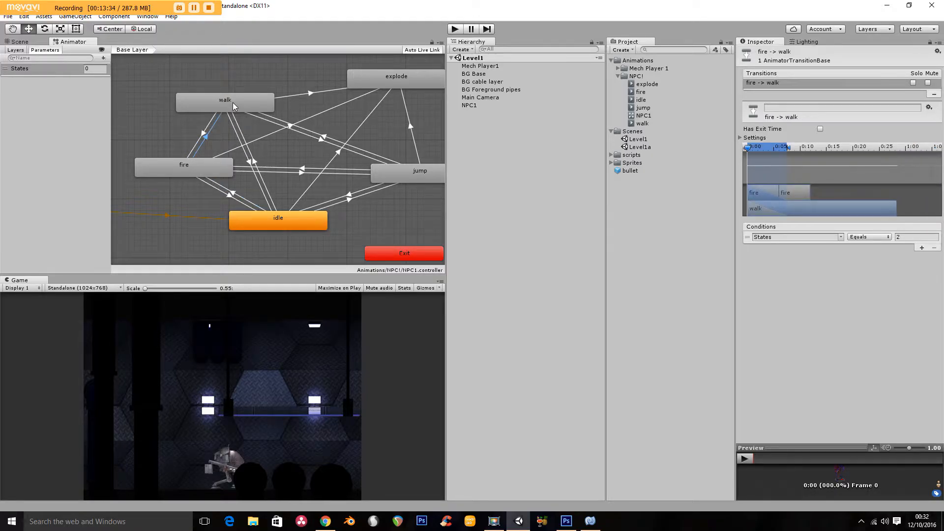
click(244, 146)
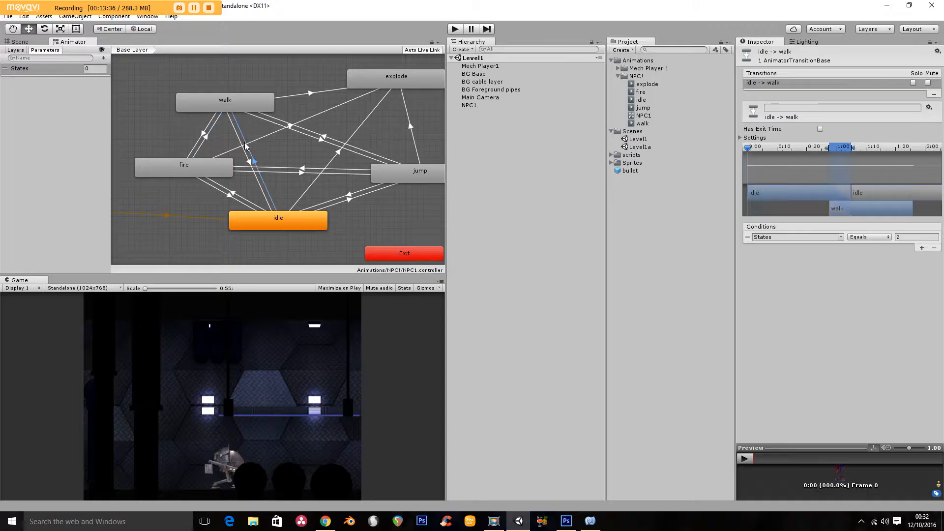
click(315, 131)
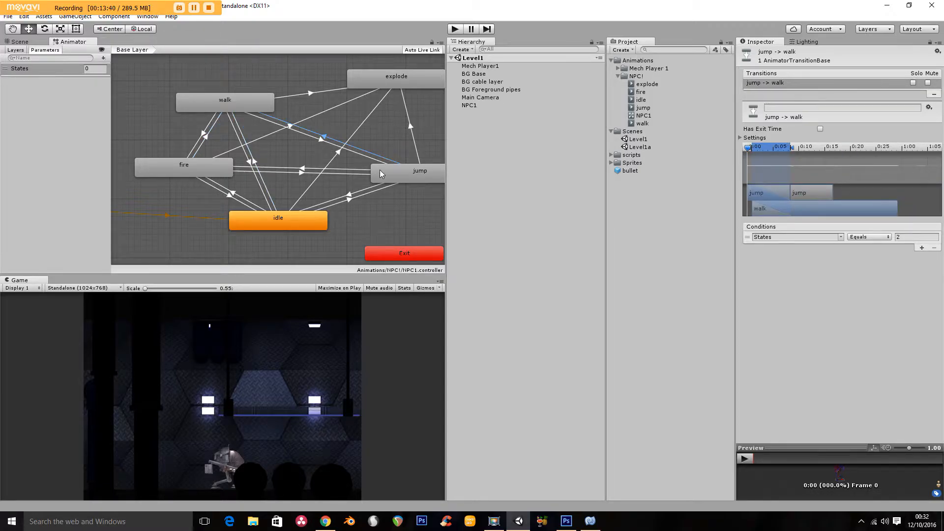
click(347, 148)
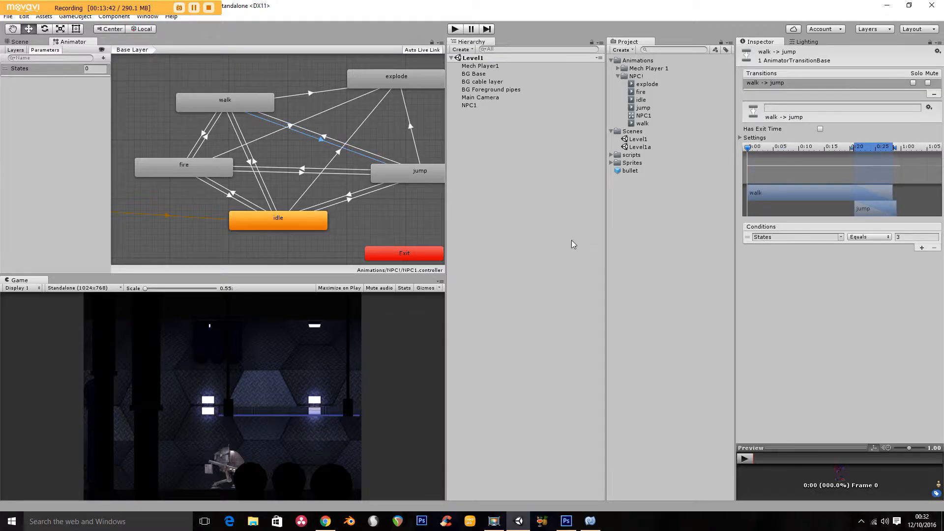
Inspect the exit time setting and States conditions of the transitions into explode from jump, idle, walk and fire.
click(406, 112)
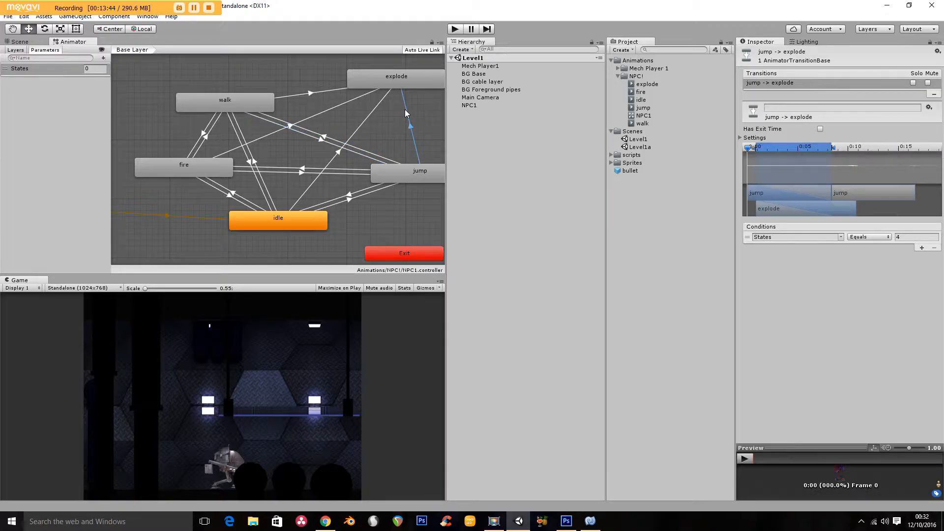
click(373, 108)
click(327, 93)
click(326, 90)
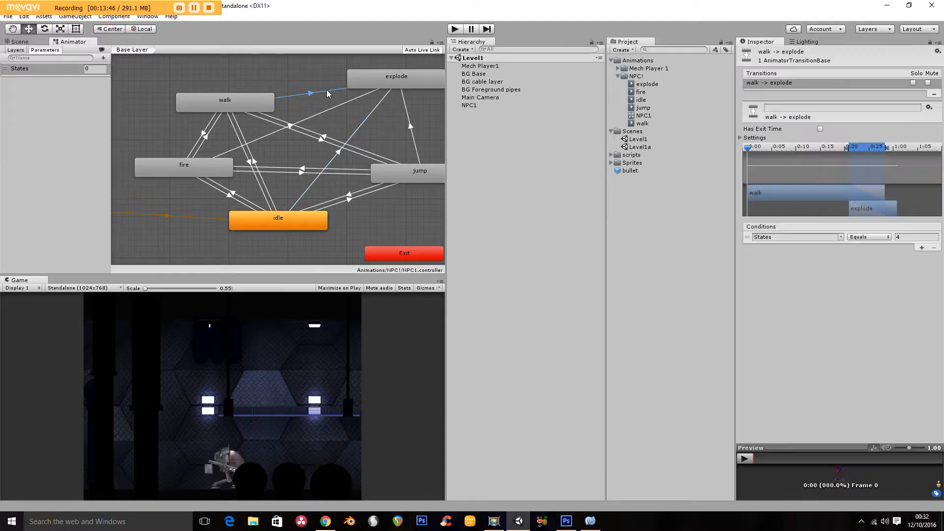
click(338, 105)
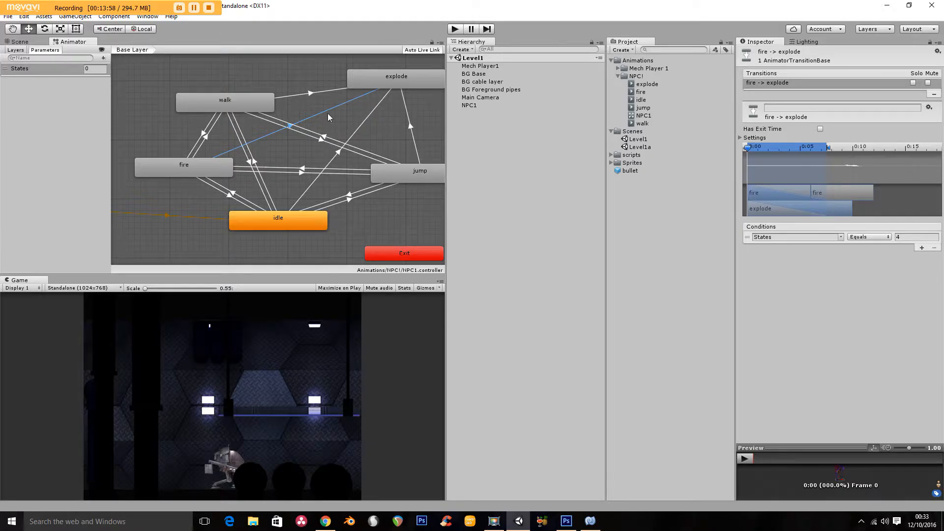
middle_drag(322, 175, 302, 181)
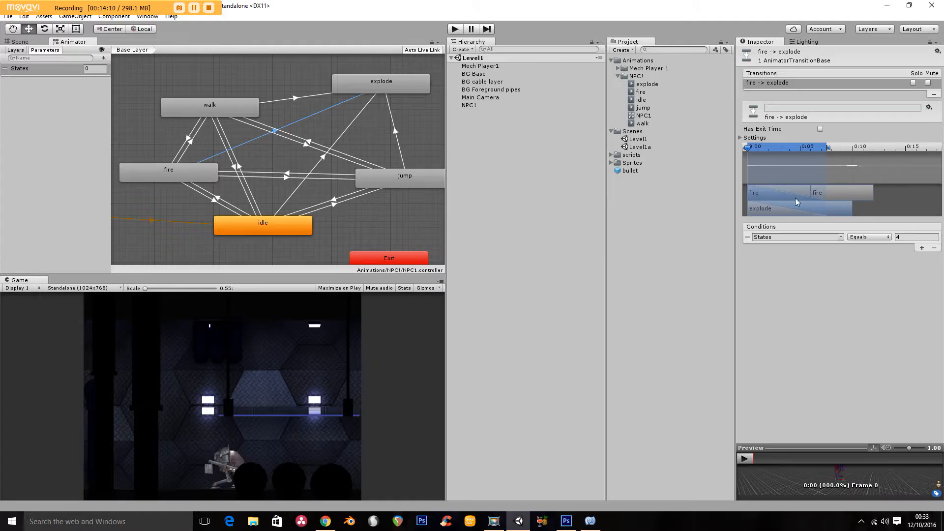
click(390, 114)
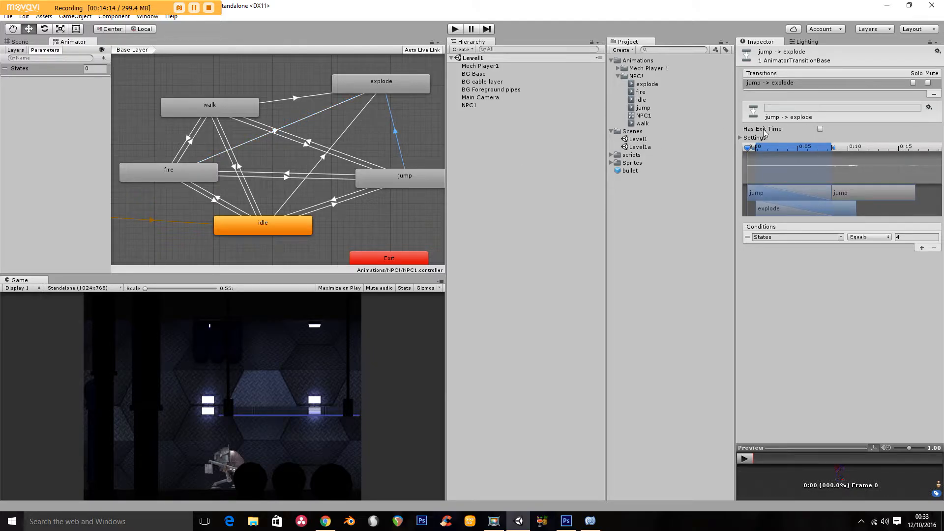
Select NPC1, switch back to MonoDevelop and highlight the animator.SetInteger("States", 2) statement on line 19.
click(479, 105)
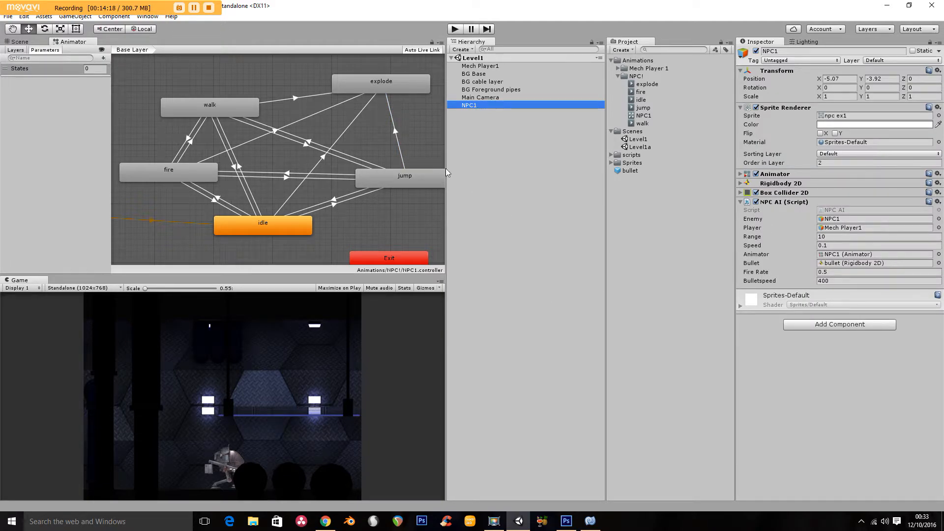
click(589, 522)
drag(458, 324, 254, 325)
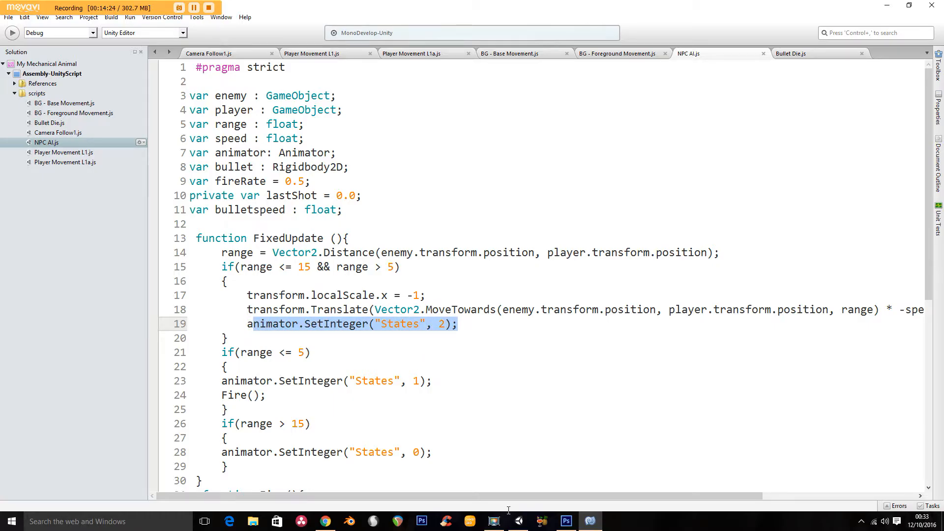
mouse_move(524, 526)
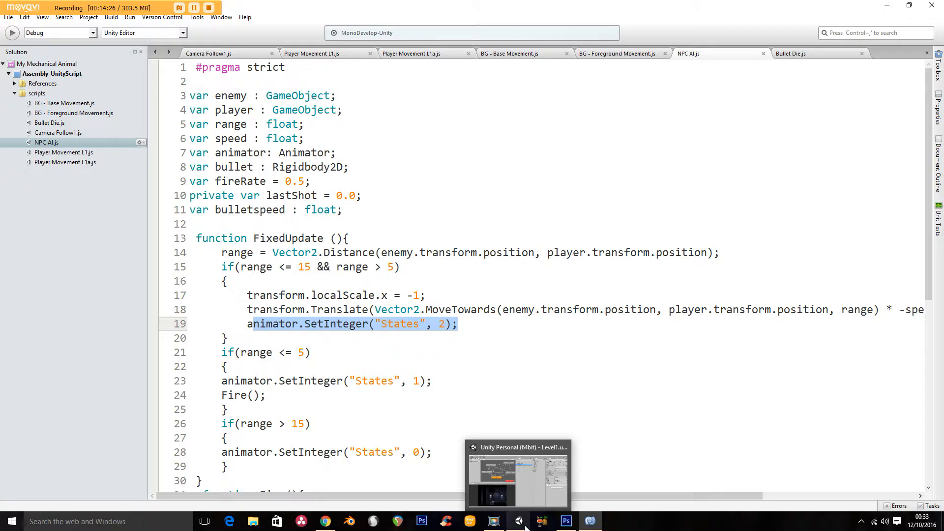
Switch to Unity, open the Animation window for NPC1 and preview its walk clip in the Scene view.
click(519, 521)
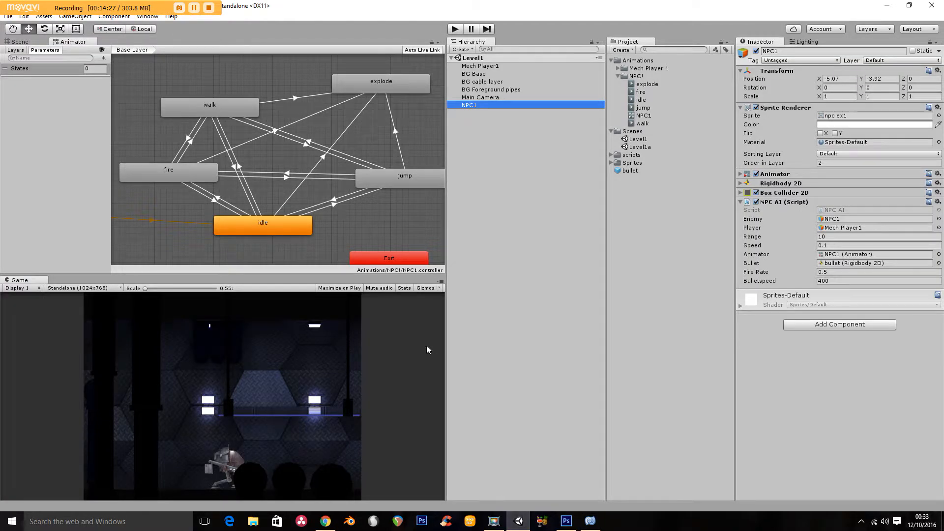
click(611, 163)
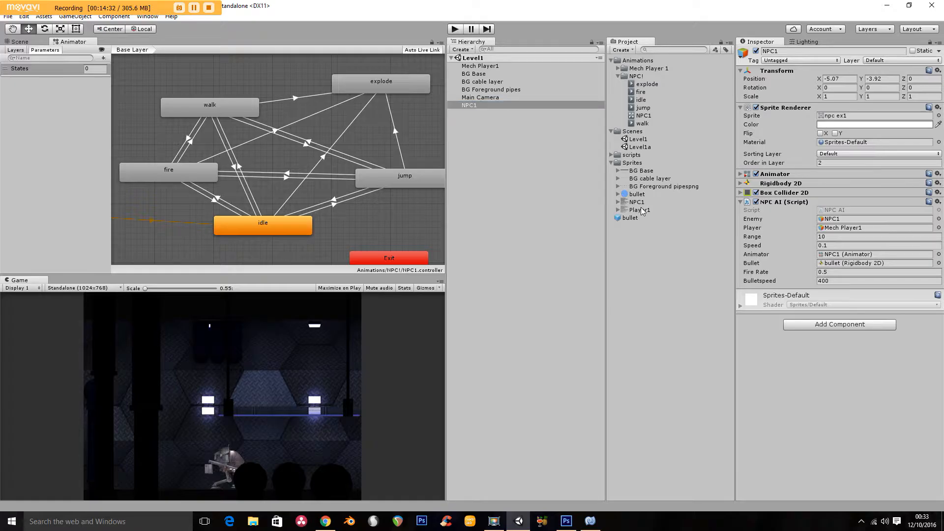
click(640, 202)
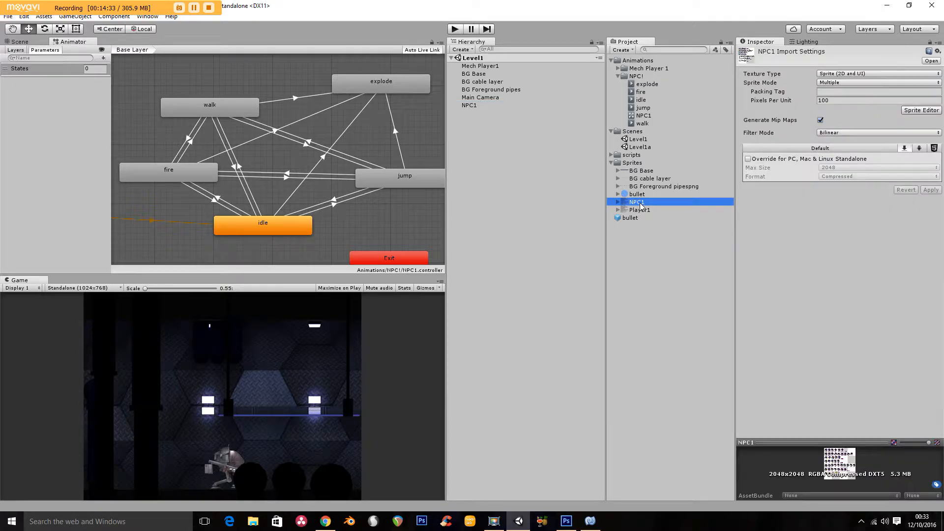
click(160, 10)
click(156, 16)
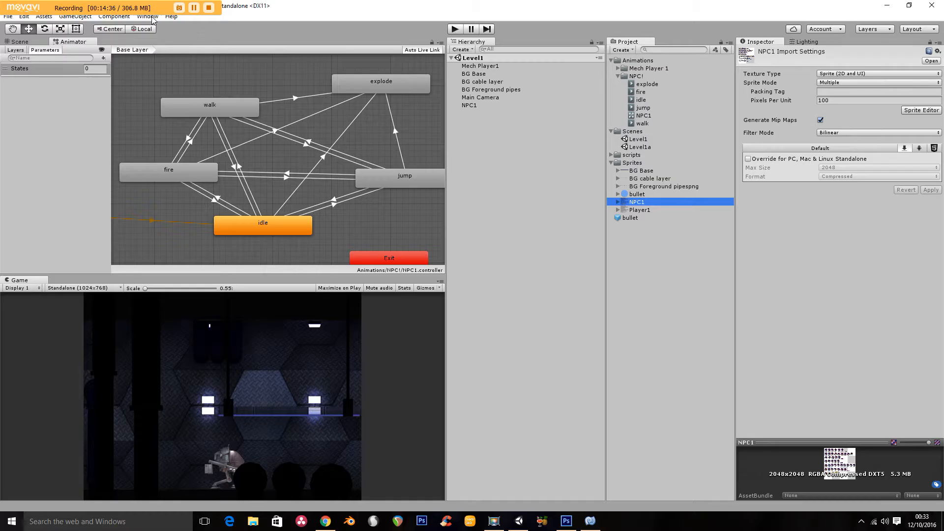
click(182, 131)
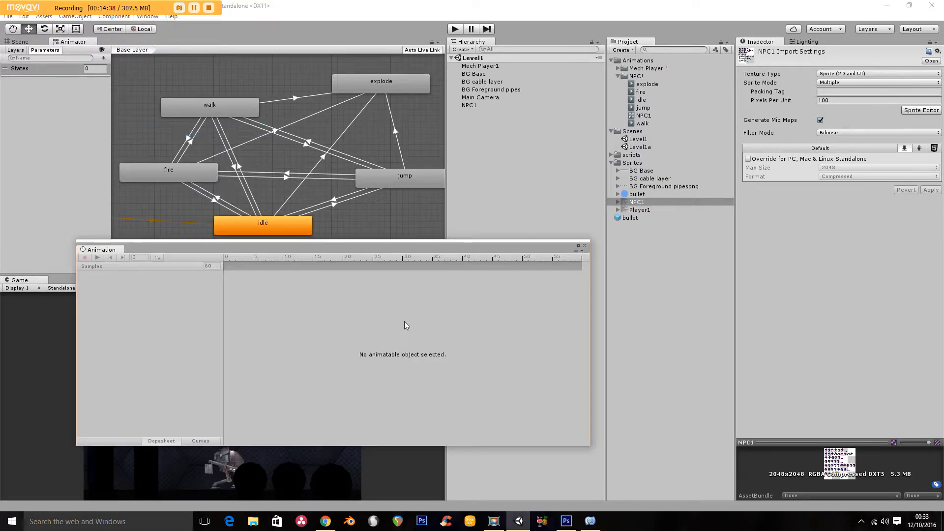
click(480, 105)
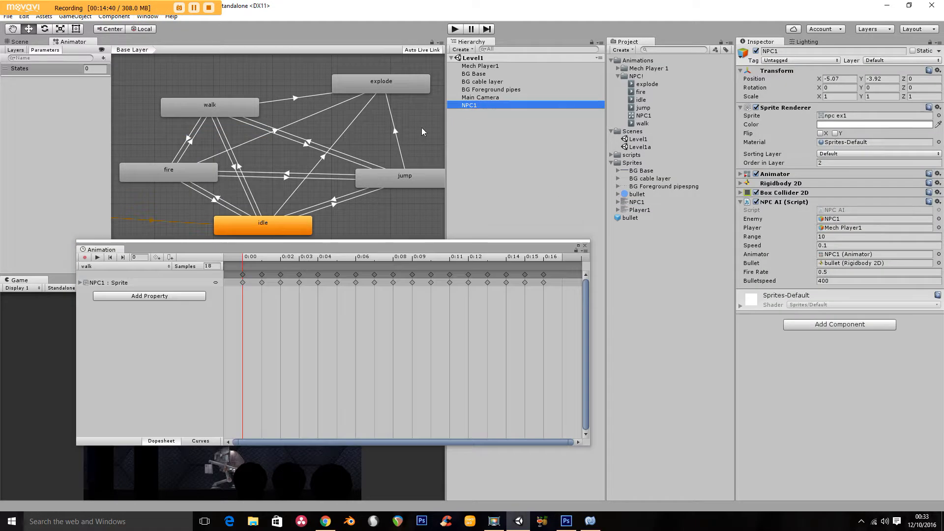
click(97, 257)
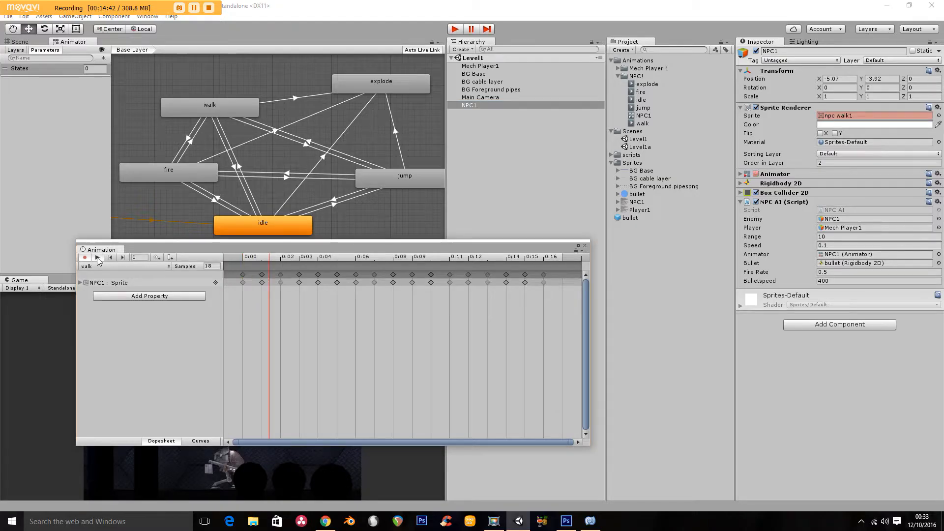
click(20, 41)
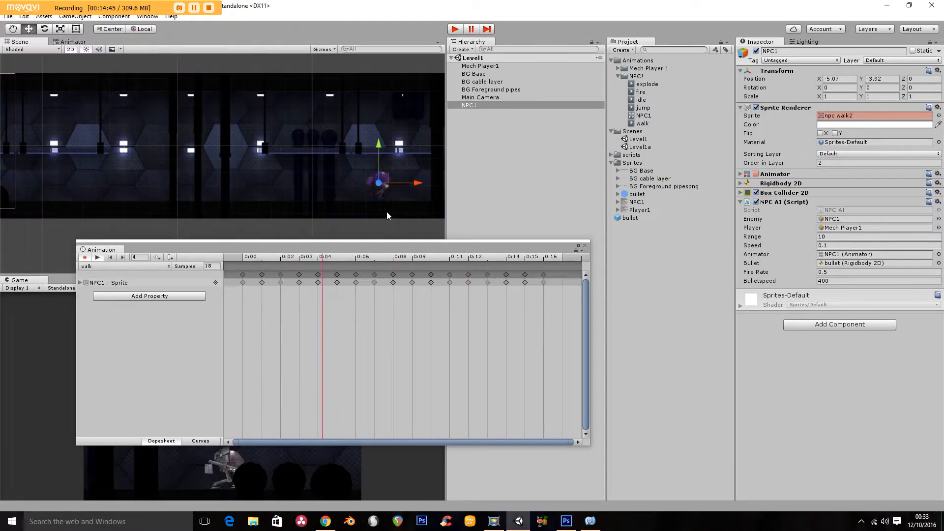
Preview NPC1's idle, fire, explode and jump clips in turn, and close the Animation window.
click(133, 267)
click(128, 287)
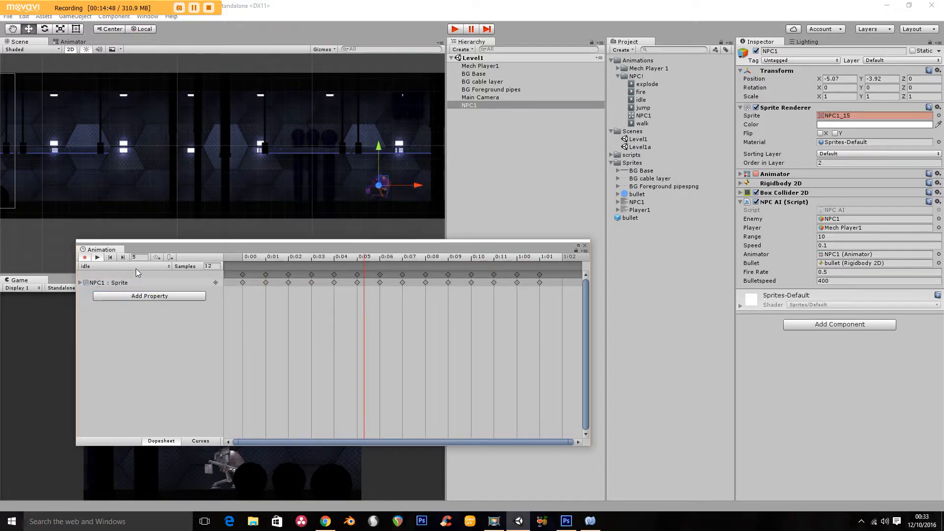
click(135, 267)
click(128, 298)
click(135, 265)
click(120, 306)
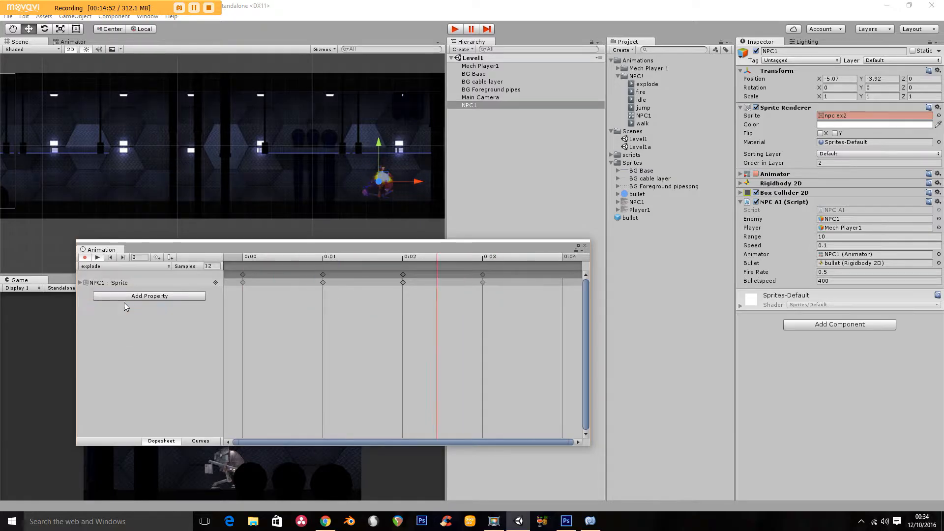
click(137, 266)
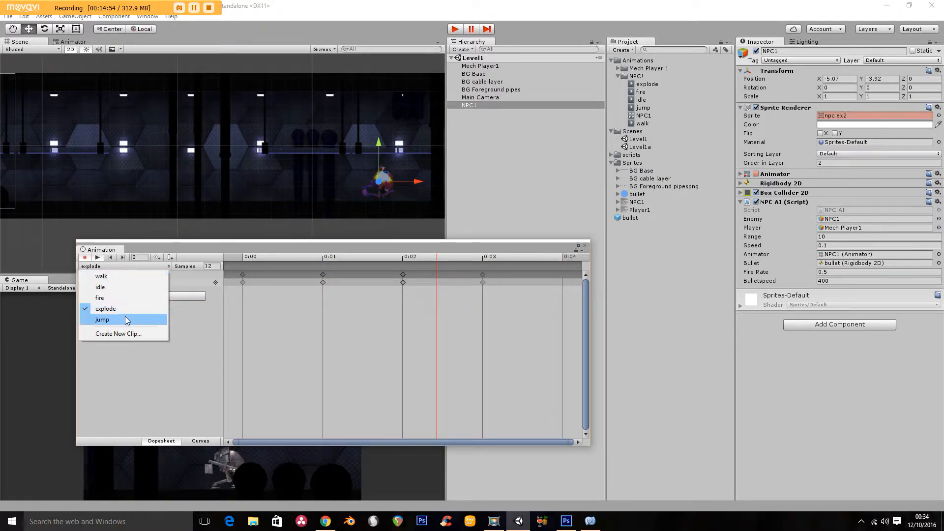
click(113, 320)
click(138, 267)
click(130, 274)
click(584, 245)
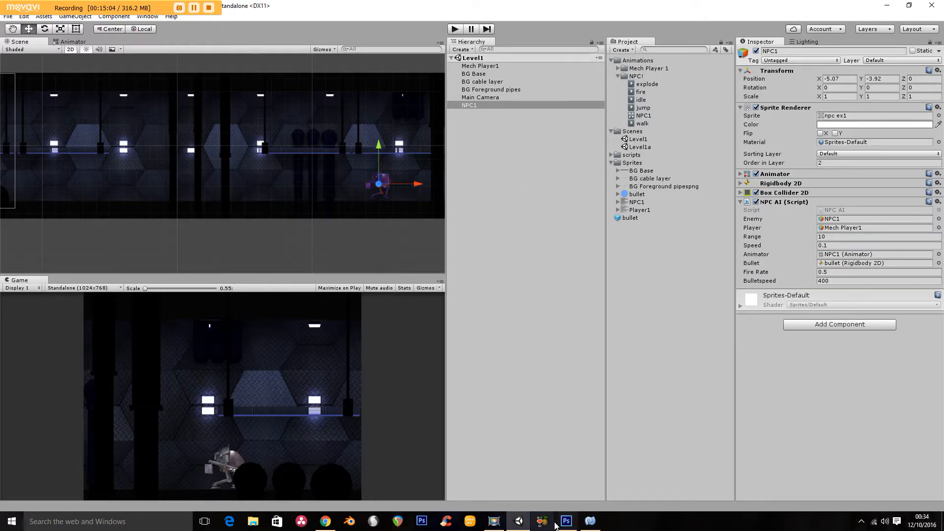
Switch to MonoDevelop and highlight the range condition on line 15 and the animator.SetInteger("States", 2) statement on line 19.
click(589, 521)
click(236, 280)
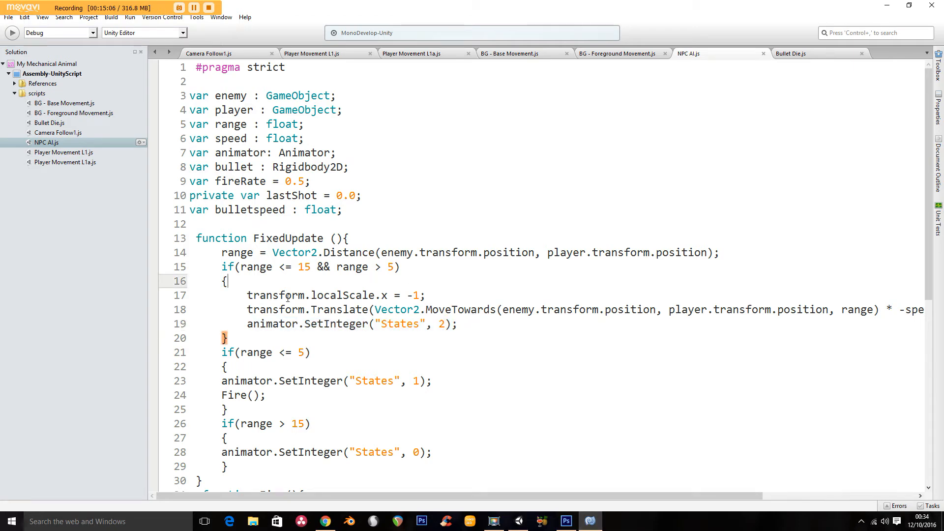
drag(214, 266, 400, 268)
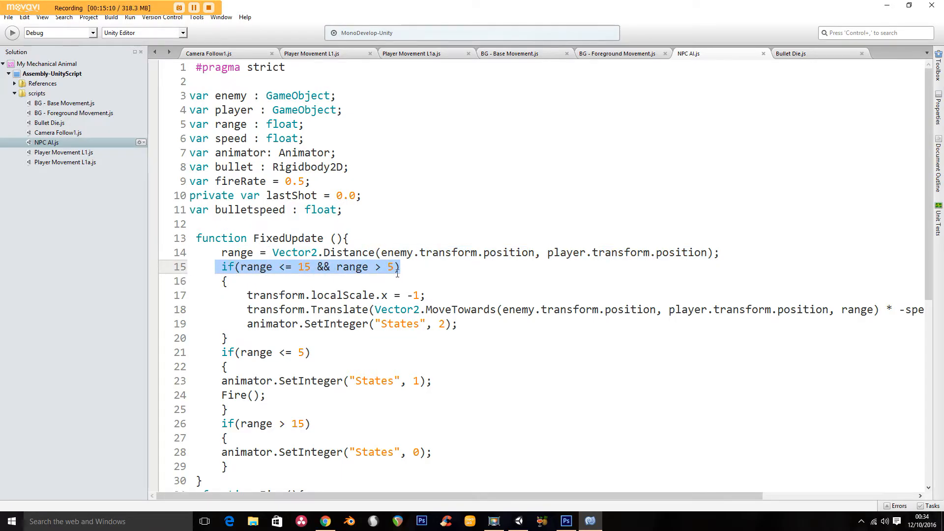
drag(241, 324, 465, 328)
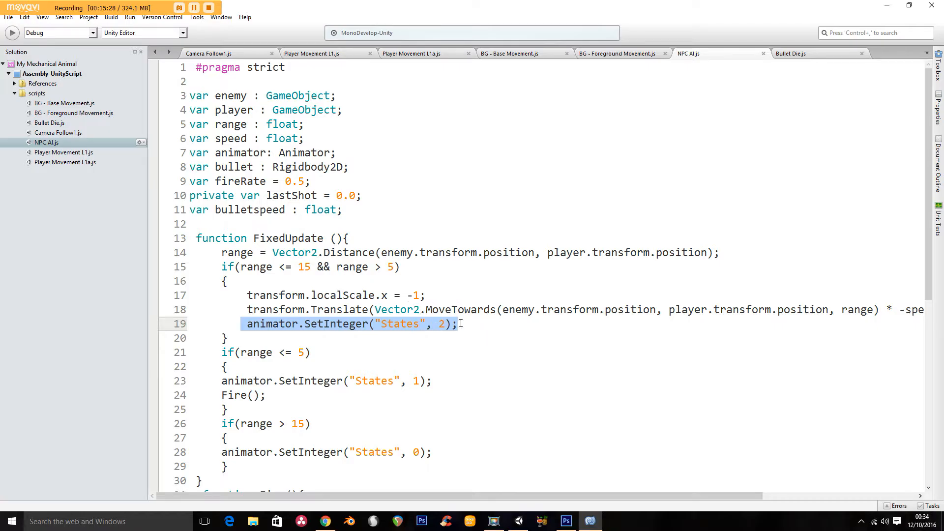
Review the if(range <= 5) block against the line 15 condition, highlighting animator.SetInteger("States", 1) and the Fire() call.
scroll(661, 272, down, 3)
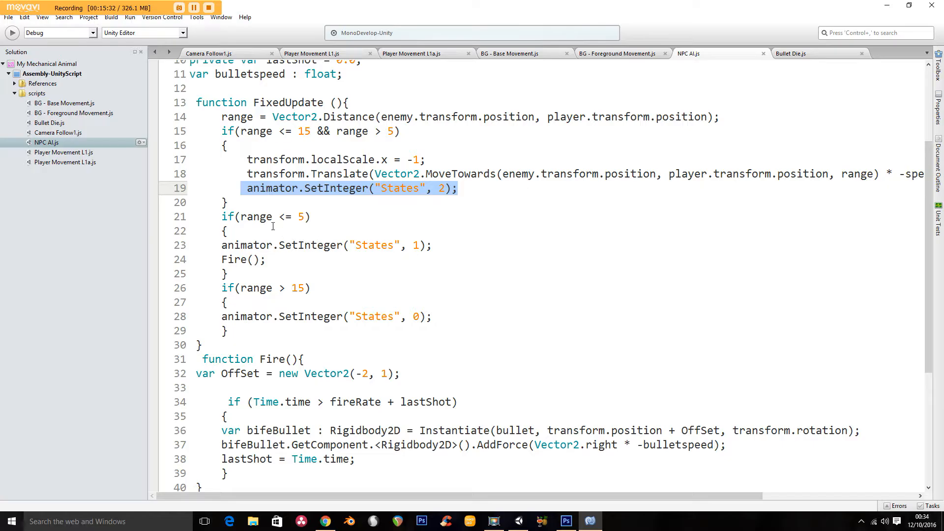
drag(221, 217, 314, 217)
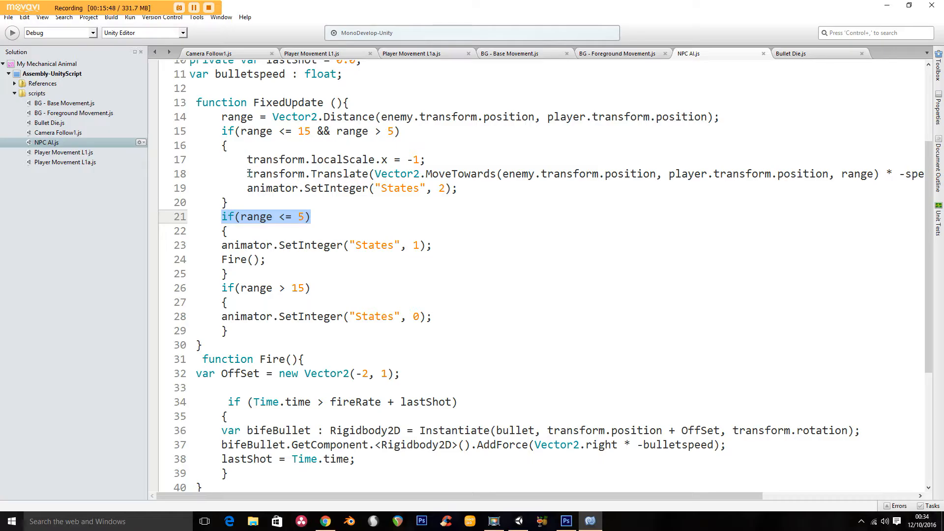
drag(248, 173, 316, 173)
drag(406, 132, 220, 137)
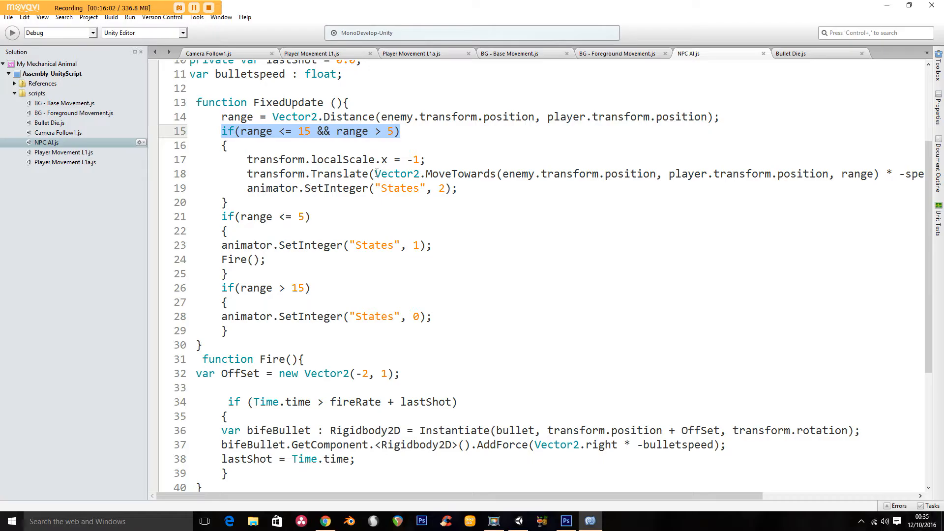
drag(215, 245, 435, 243)
drag(268, 259, 215, 259)
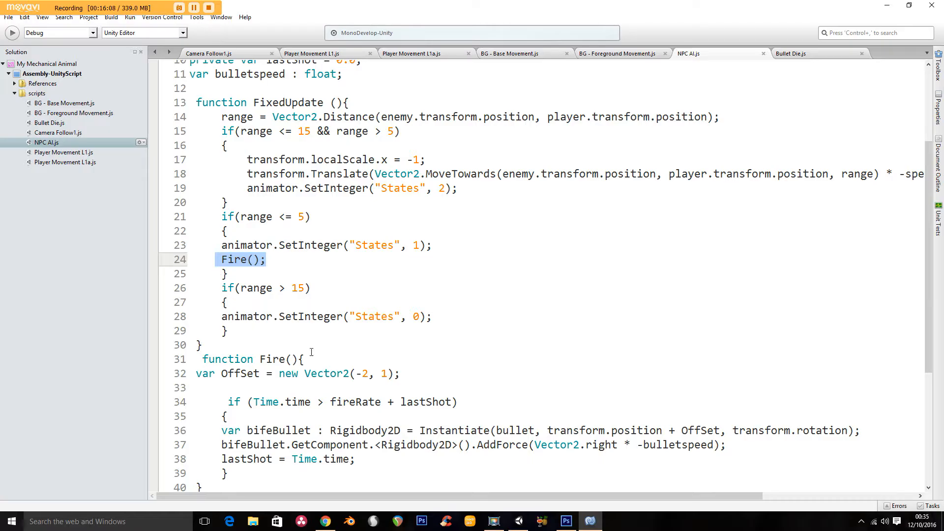
Highlight the OffSet declaration on line 32 of the Fire function and its Vector2 type.
scroll(928, 184, down, 3)
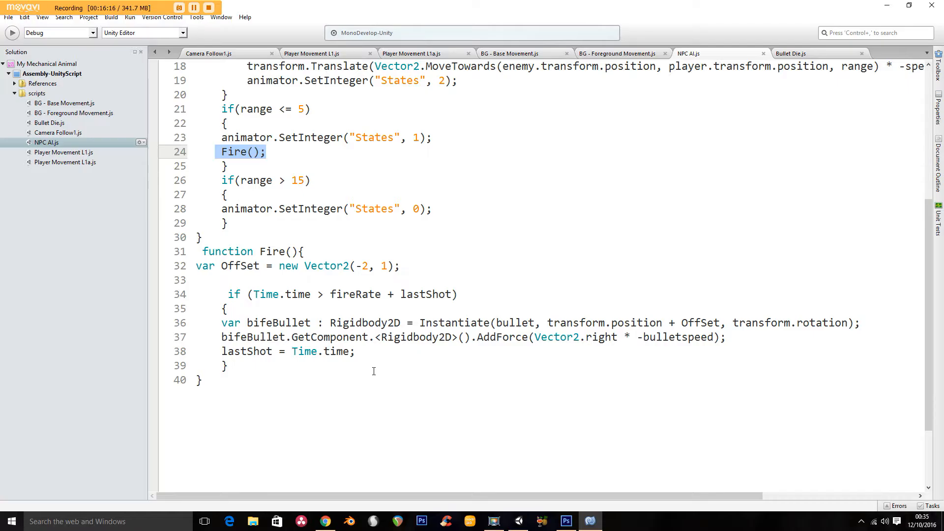
drag(408, 267, 191, 264)
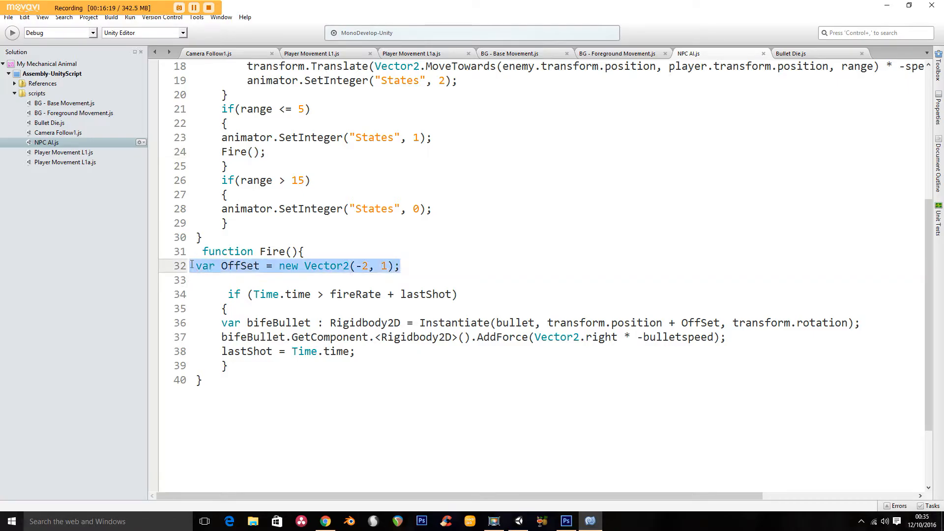
double_click(327, 265)
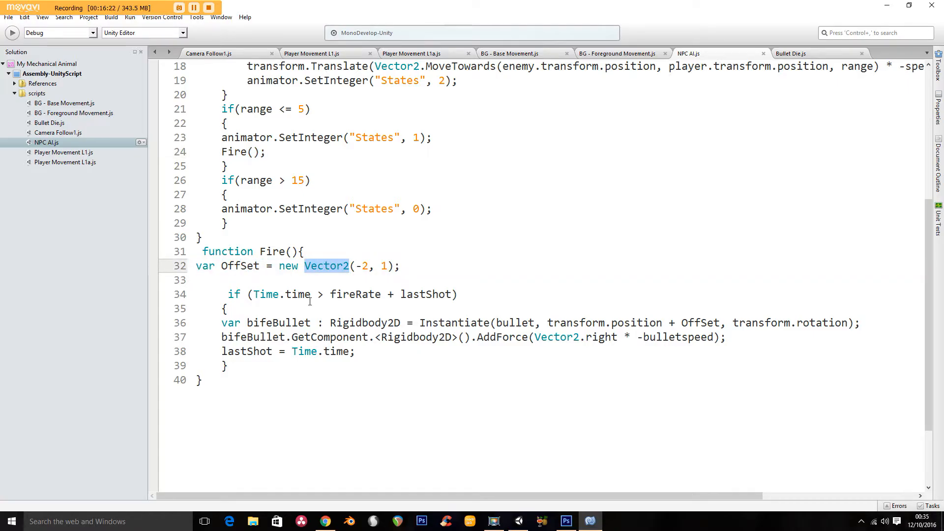
Switch to Unity, play-test the level by moving the player toward NPC1 until it fires, and stop the game.
mouse_move(519, 521)
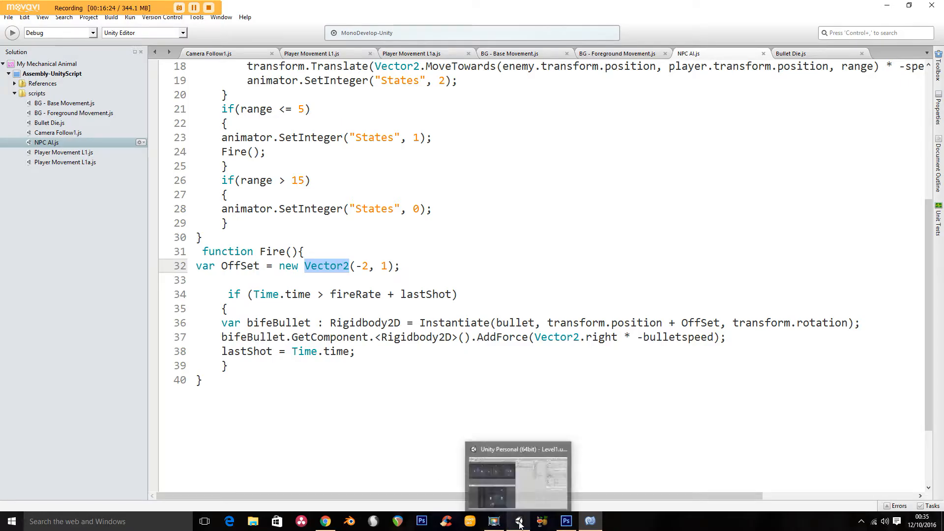
click(499, 505)
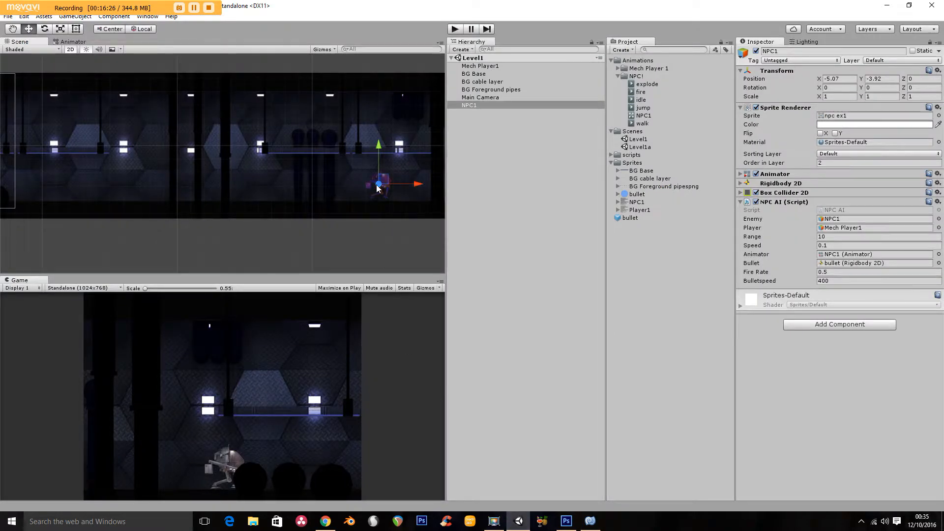
click(455, 28)
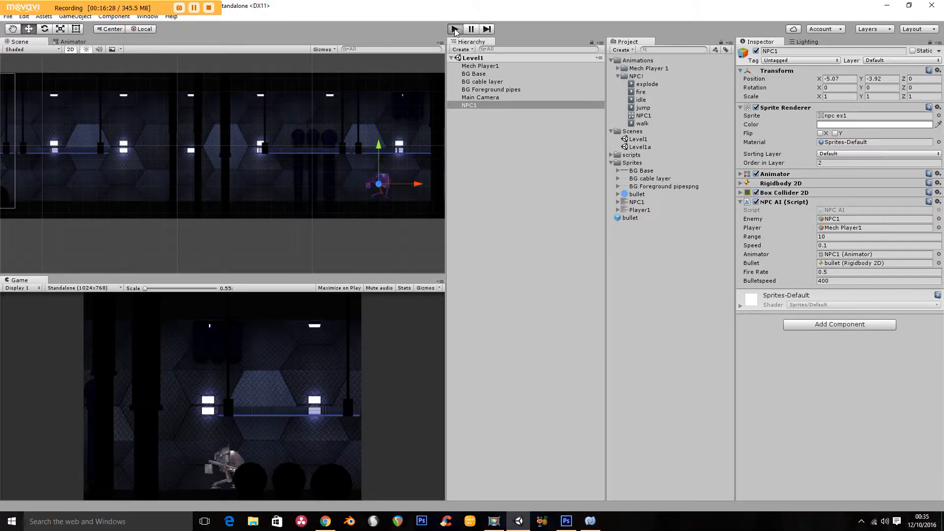
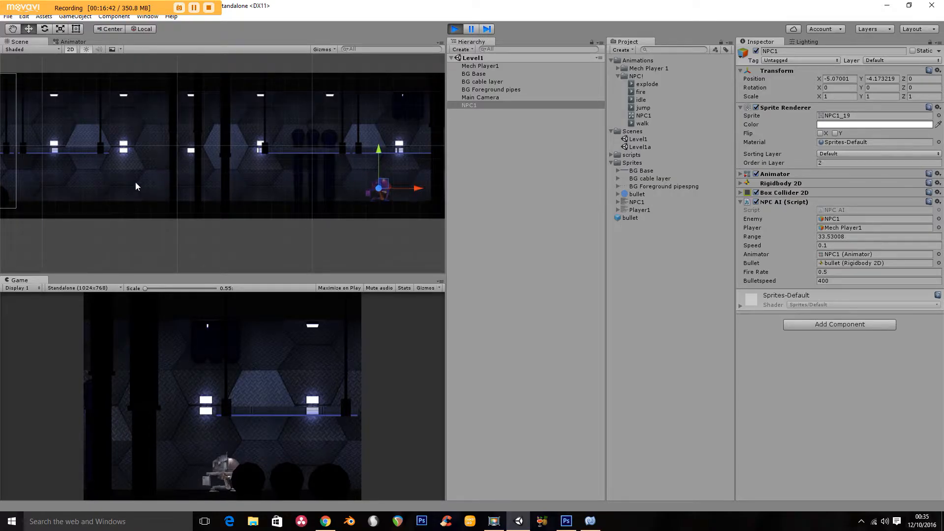
key(d)
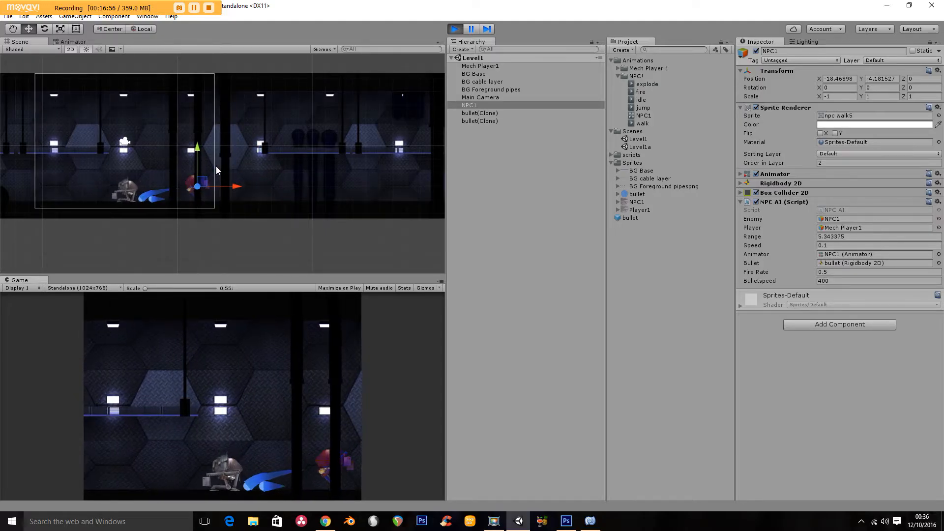
key(ctrl+p)
Switch back to MonoDevelop and examine the OffSet declaration on line 32, including its -2 and 1 values.
click(588, 521)
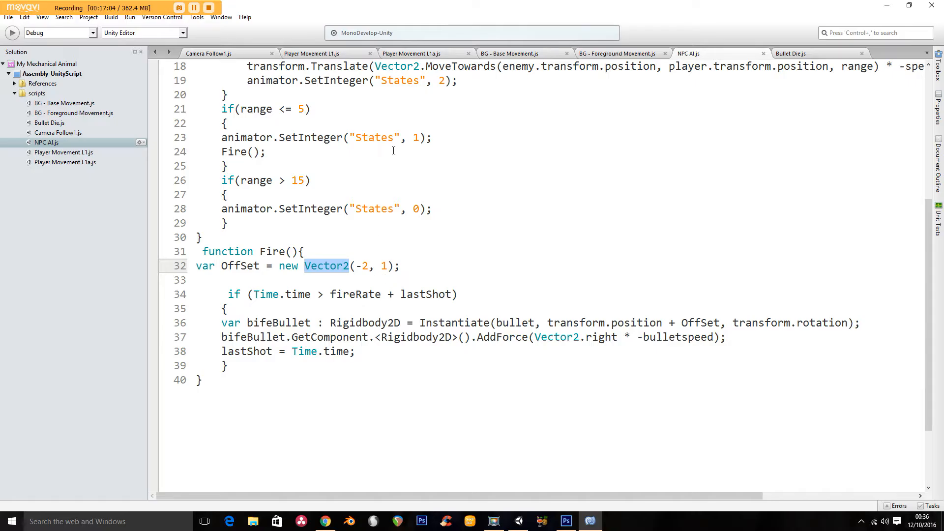
click(366, 268)
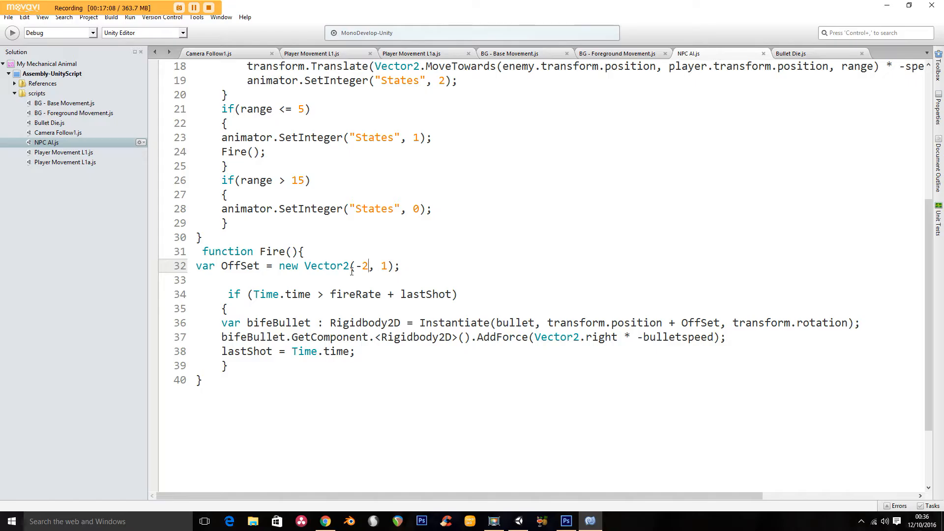
key(shift+Left)
key(shift+Left)
click(370, 266)
click(383, 263)
drag(400, 268, 190, 270)
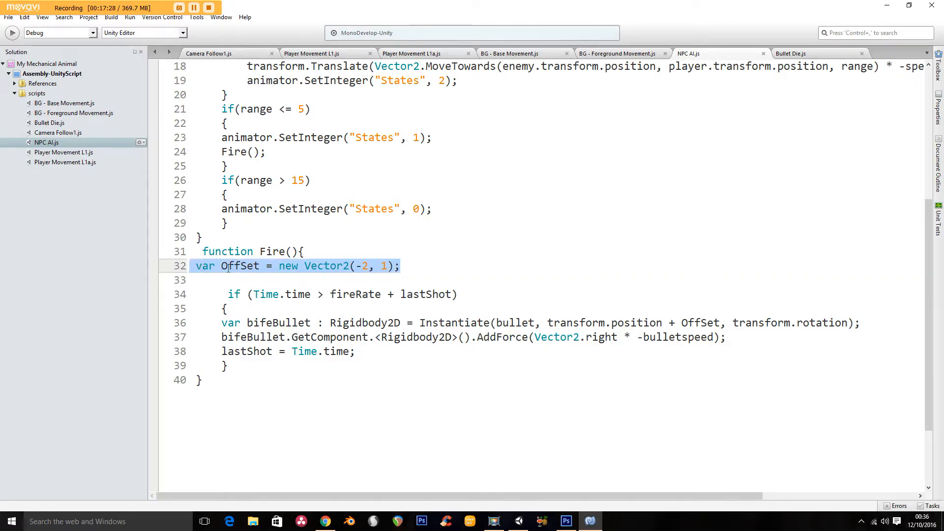
double_click(243, 270)
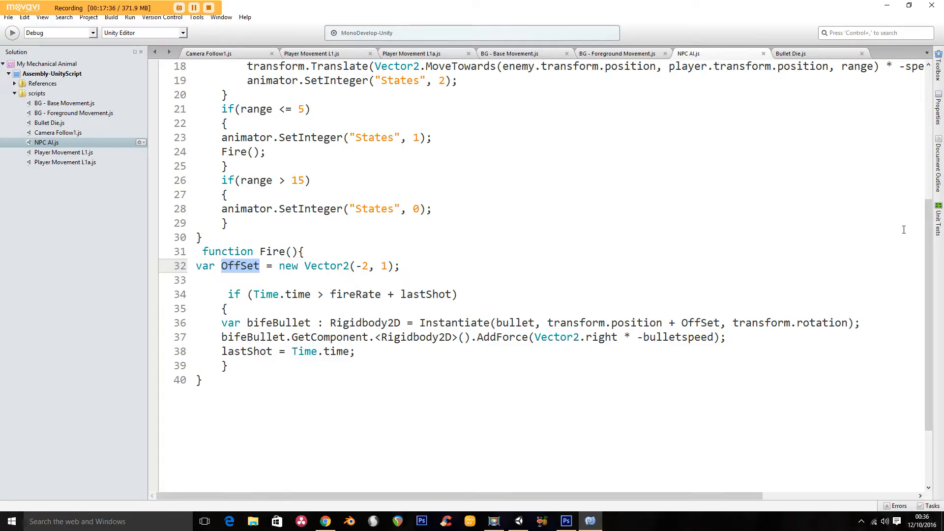
Remove the extra space before the if statement on line 34 and highlight fireRate + lastShot in its condition.
scroll(929, 231, down, 1)
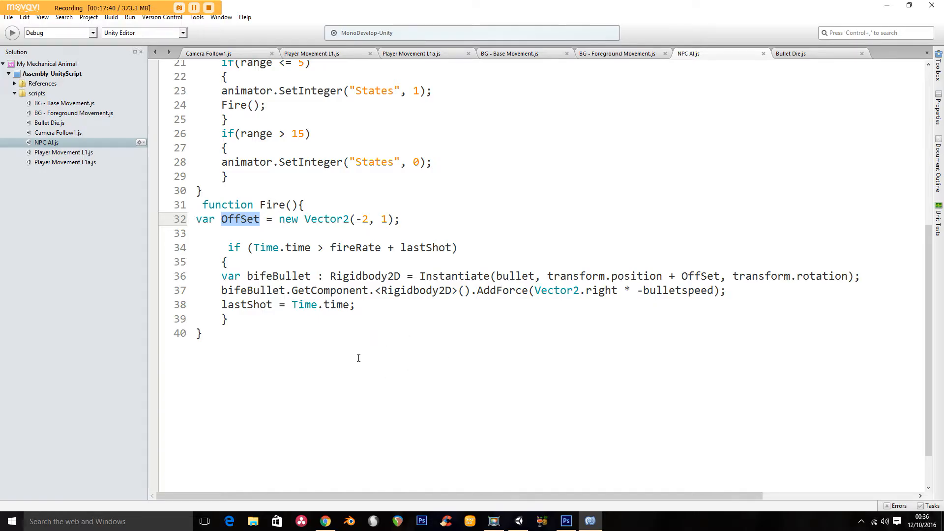
click(228, 248)
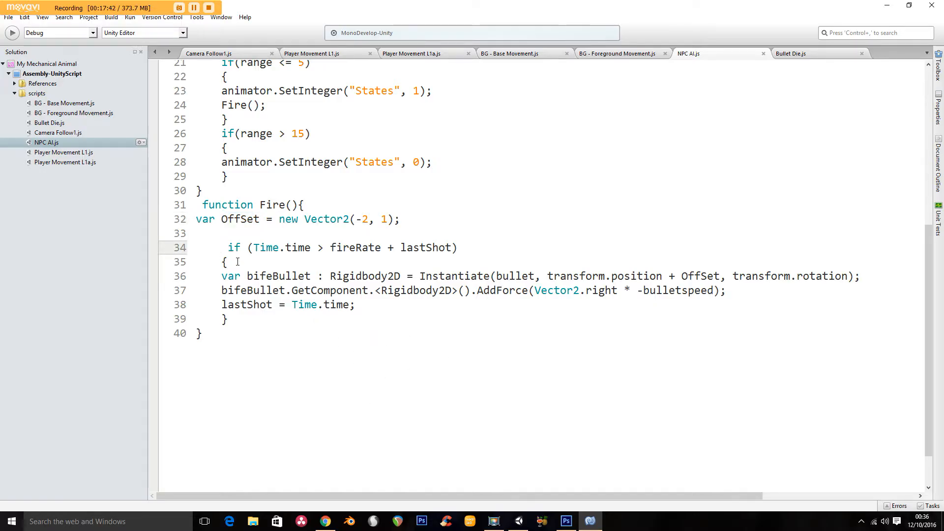
key(BackSpace)
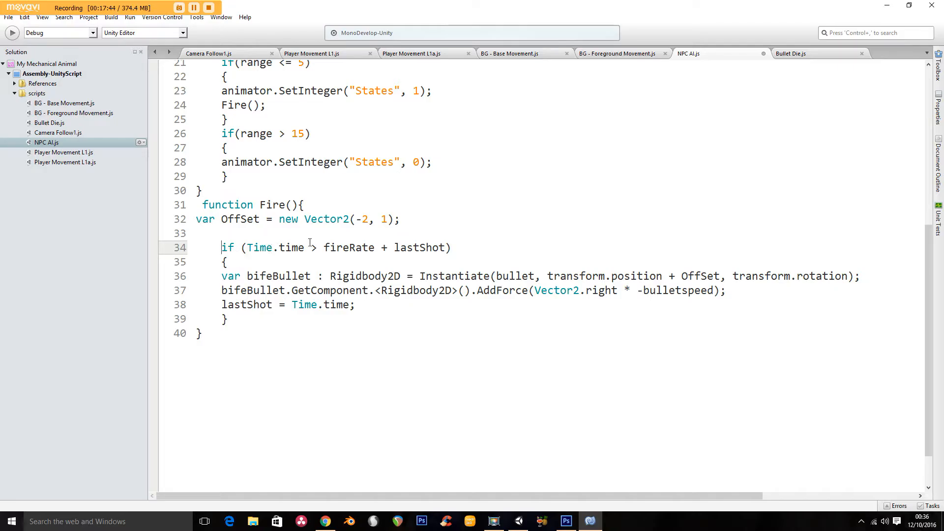
drag(247, 248, 445, 248)
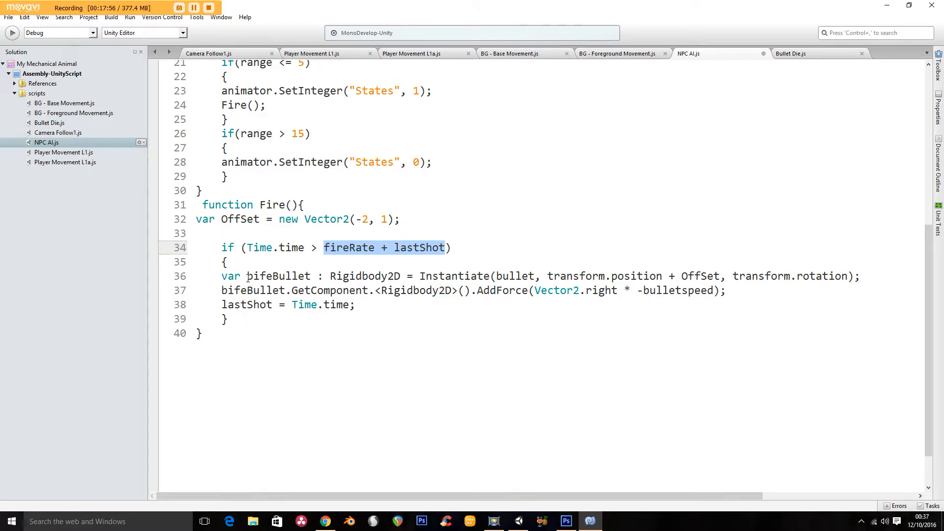
Examine the bullet-spawning code on lines 36 and 37, highlighting bifeBullet, its Rigidbody2D type and the bullet argument of Instantiate.
drag(223, 277, 726, 293)
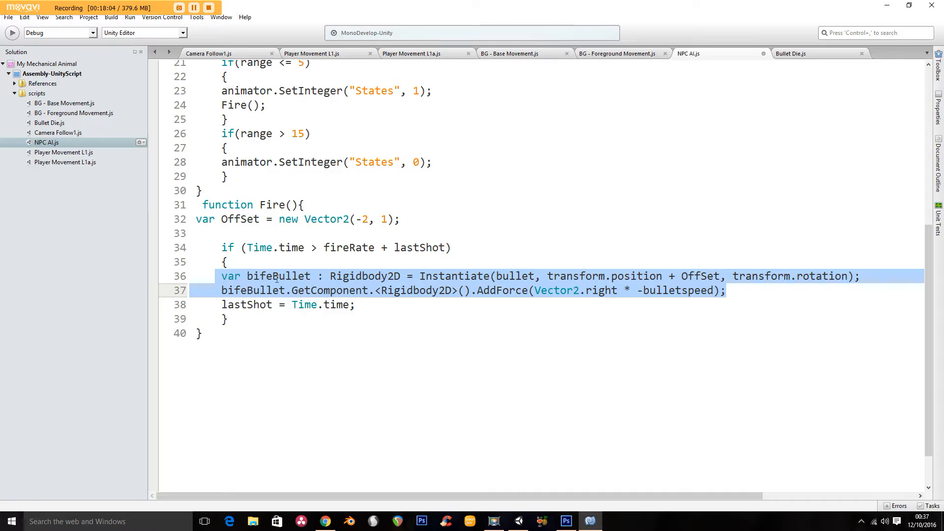
double_click(273, 277)
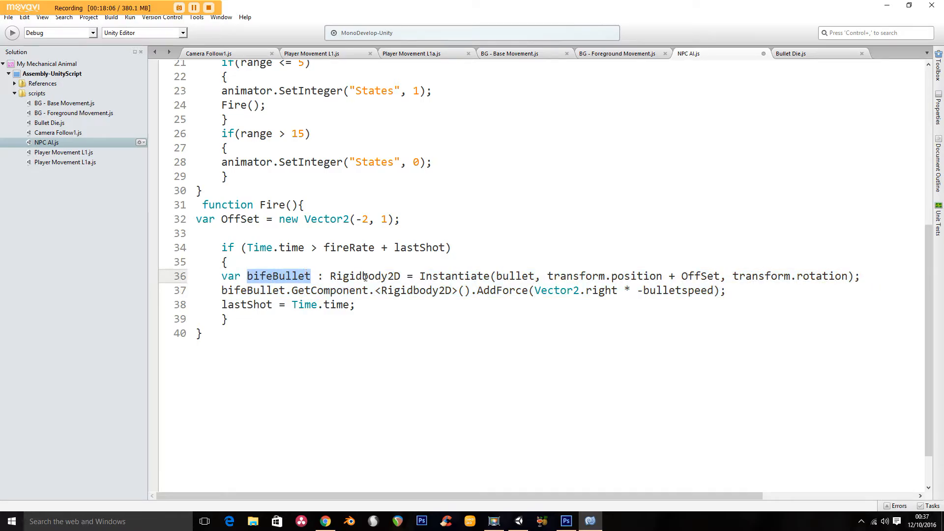
double_click(374, 276)
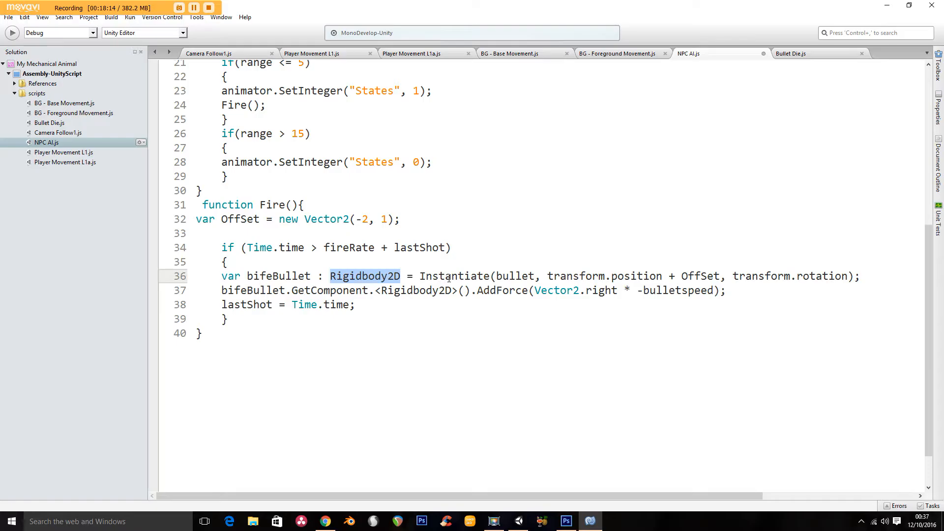
drag(310, 277, 242, 280)
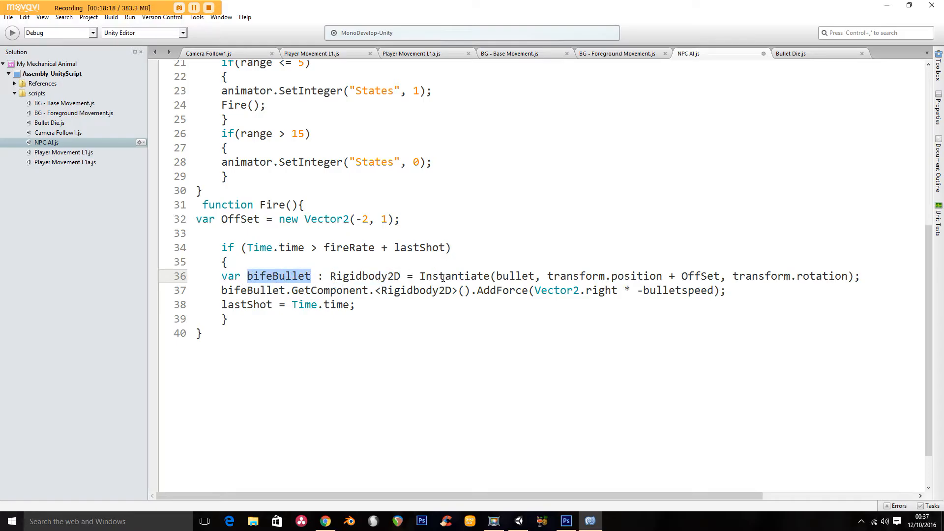
double_click(511, 277)
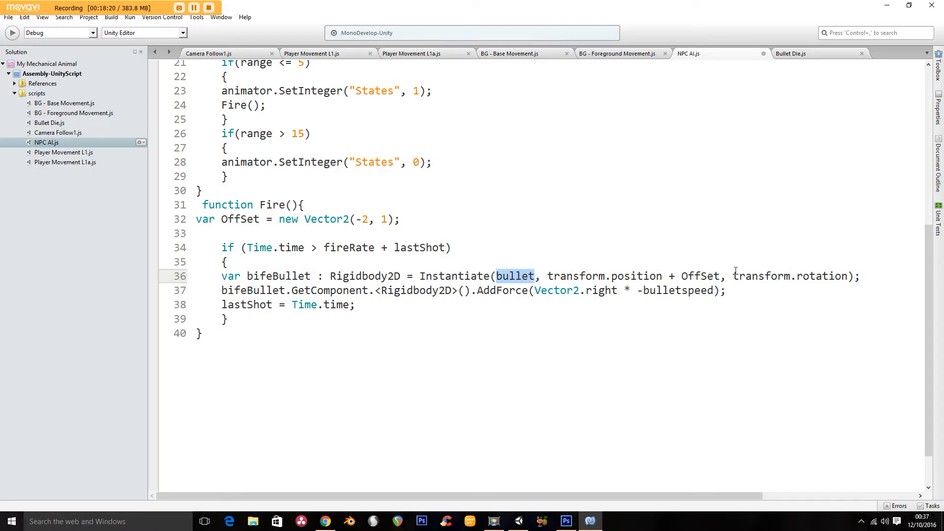
Review the variable declarations, then highlight Instantiate's position and rotation arguments on line 36 and the AddForce statement with -bulletspeed on line 37.
scroll(917, 257, up, 7)
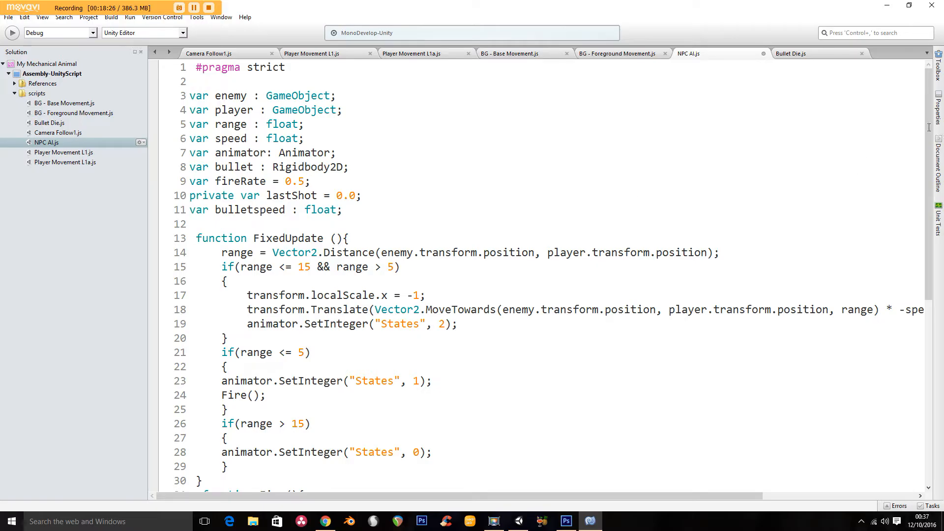
scroll(919, 246, down, 8)
drag(548, 226, 719, 226)
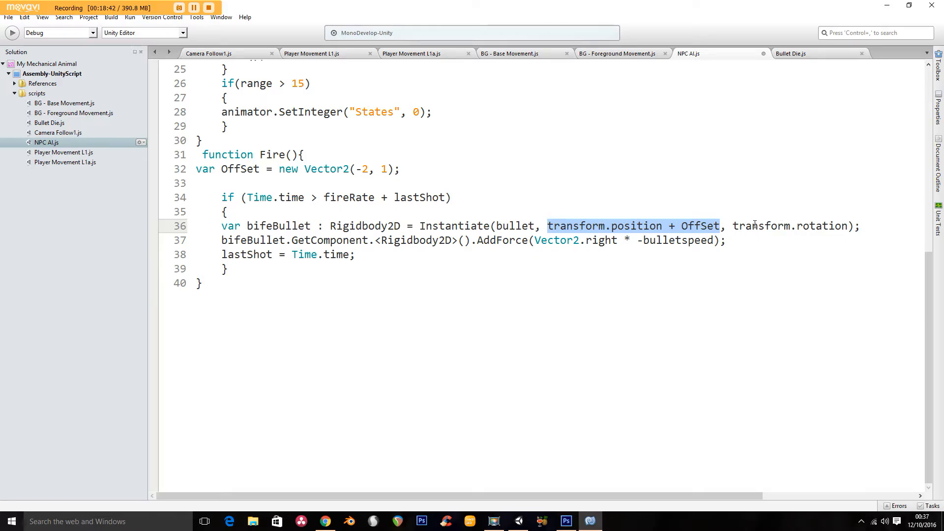
drag(733, 226, 848, 225)
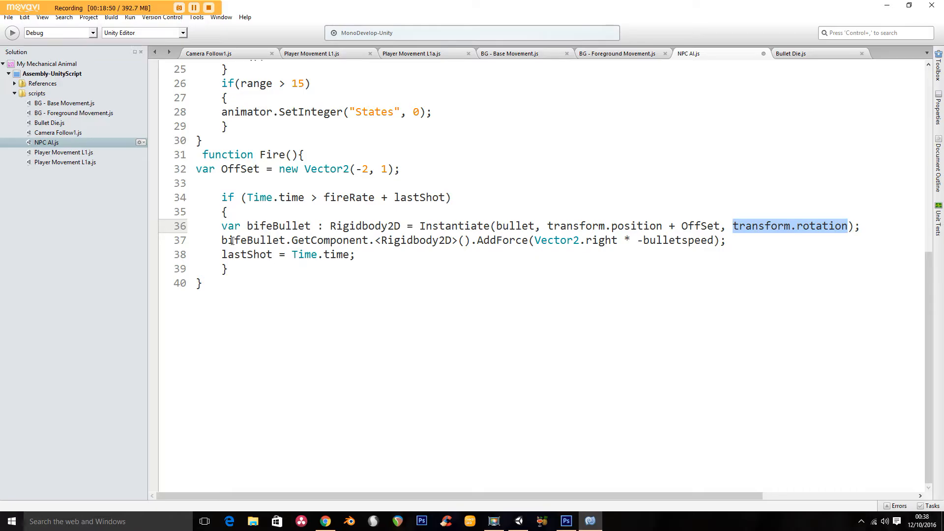
drag(220, 241, 727, 241)
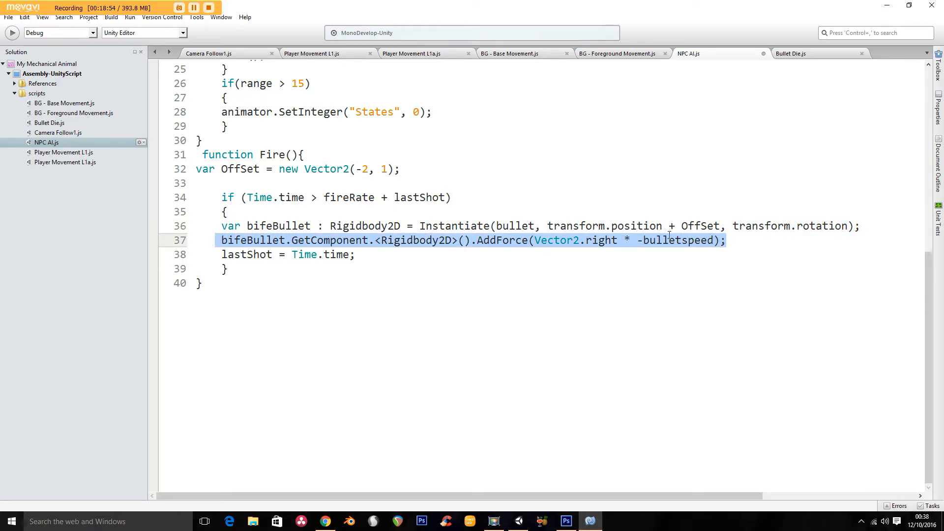
click(643, 241)
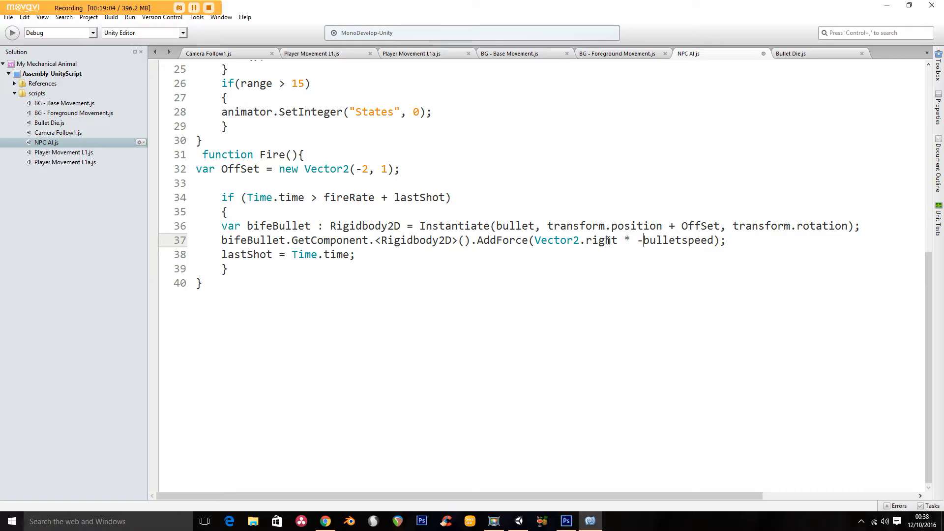
Highlight the lastShot = Time.time assignment on line 38 and compare it with the if condition on line 34.
drag(358, 251, 224, 254)
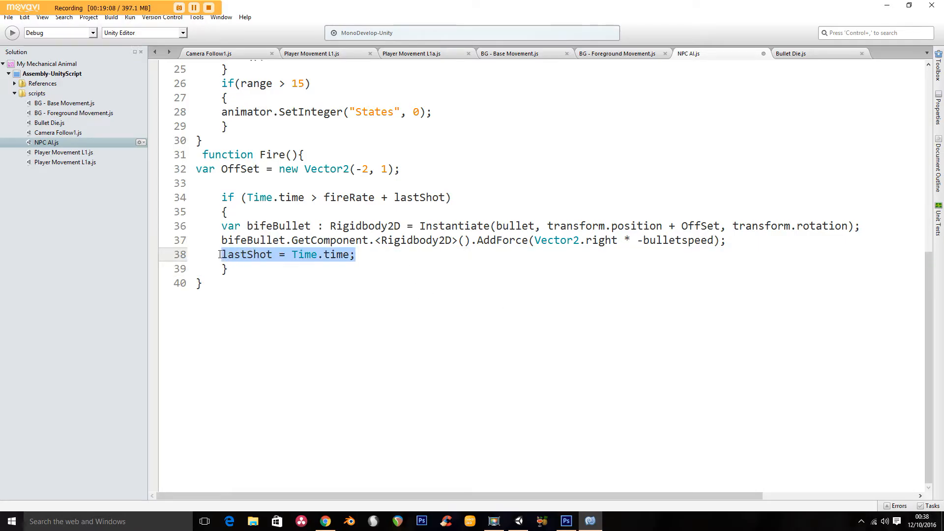
click(364, 257)
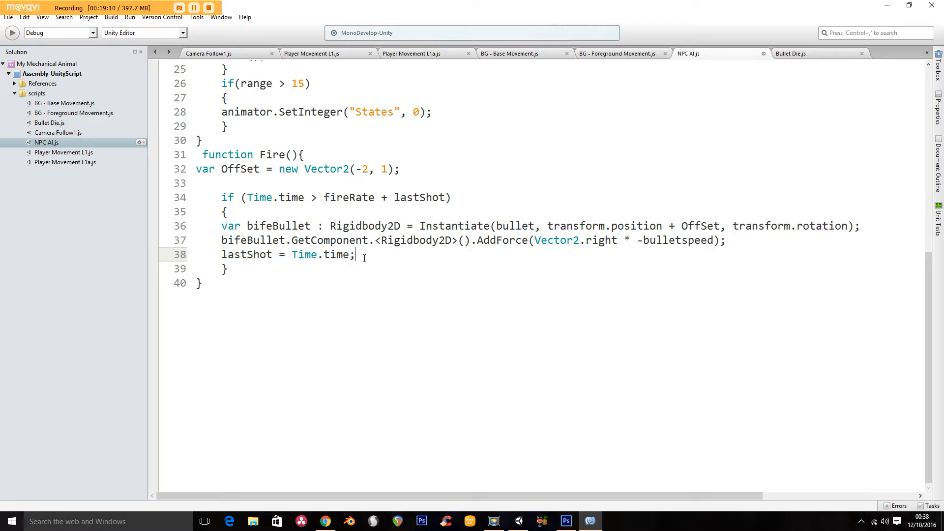
drag(364, 258, 215, 254)
drag(458, 197, 216, 197)
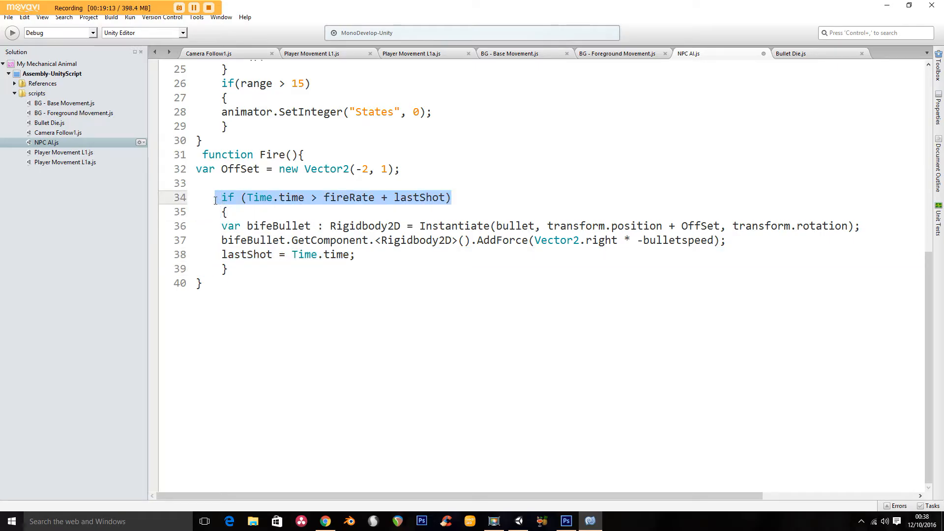
click(372, 253)
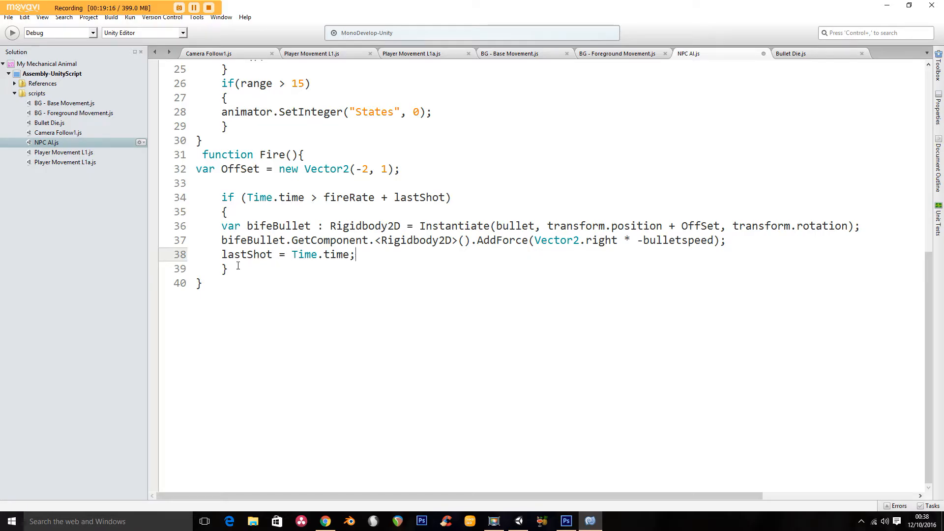
double_click(237, 255)
drag(356, 254, 291, 254)
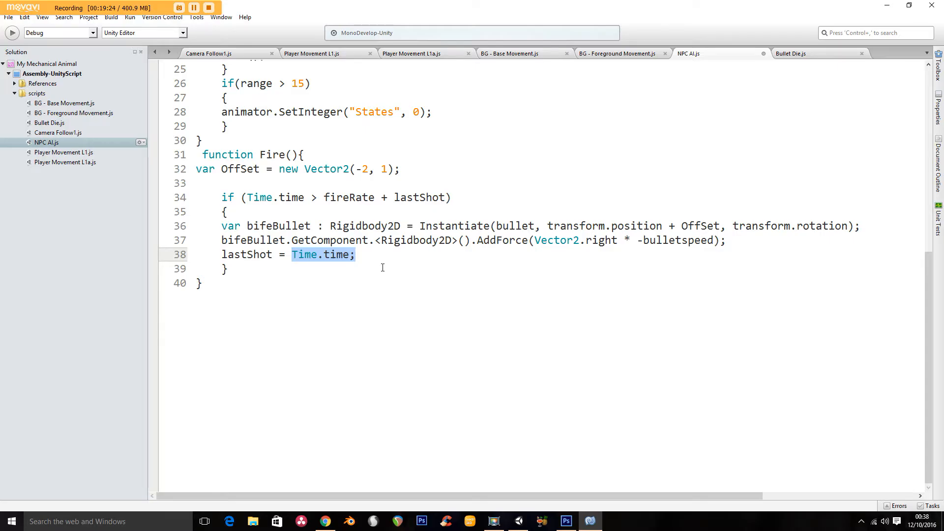
Examine how fireRate, lastShot and Time.time relate between the line 34 condition and line 38, ending on fireRate + lastShot.
double_click(343, 197)
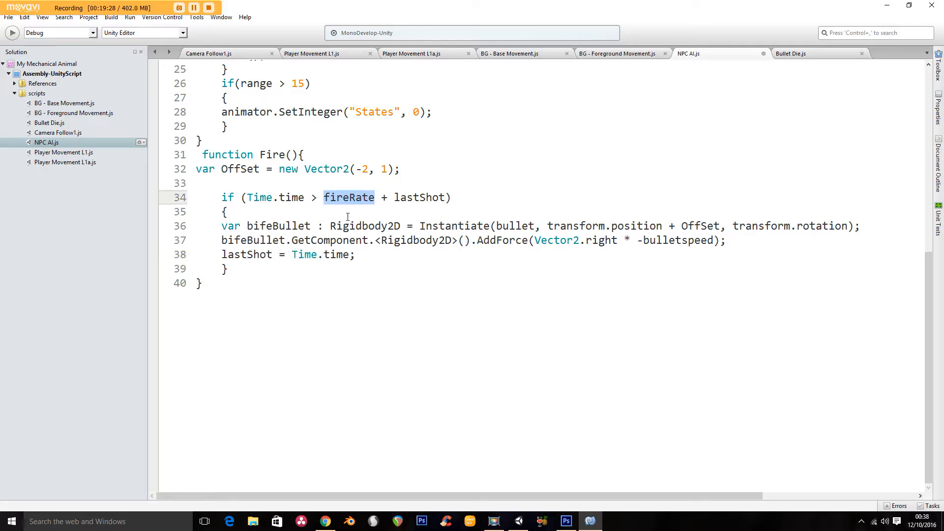
mouse_move(358, 256)
mouse_down()
mouse_move(287, 256)
mouse_move(368, 255)
mouse_up()
double_click(249, 256)
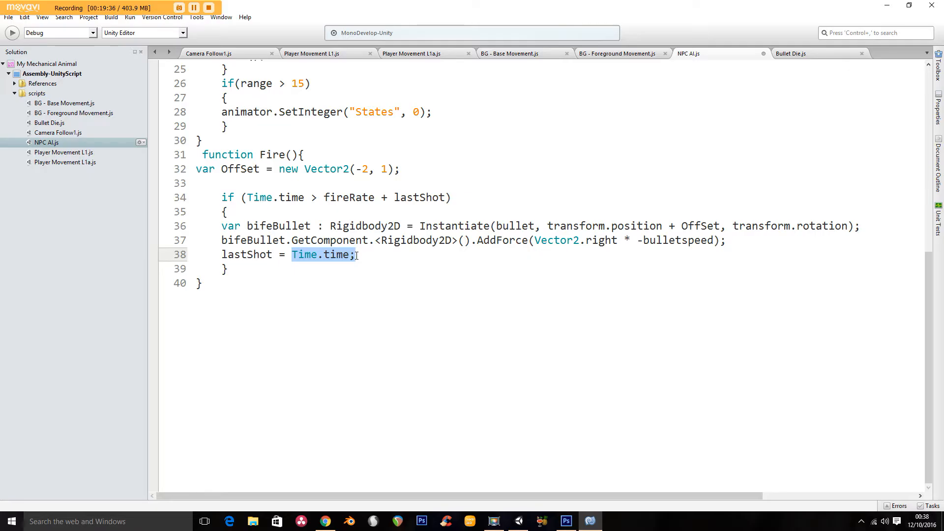
double_click(411, 202)
double_click(347, 199)
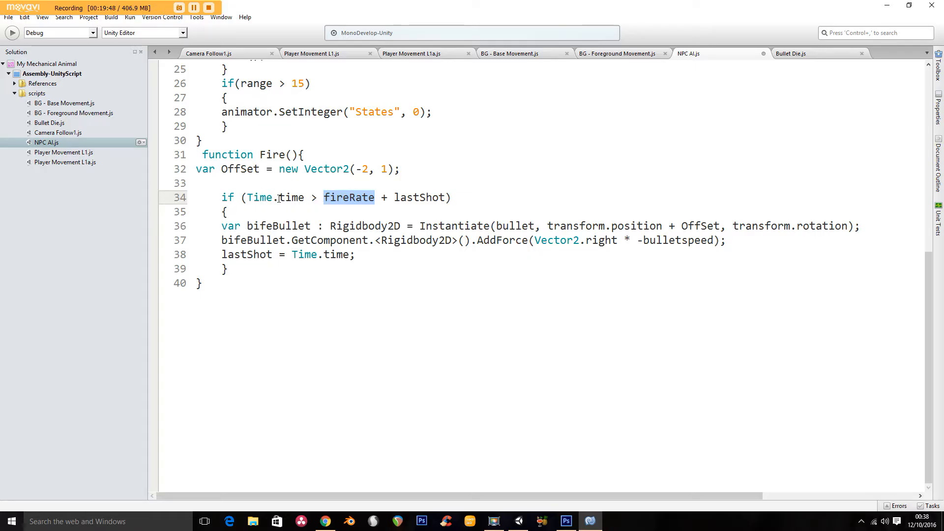
drag(304, 197, 248, 202)
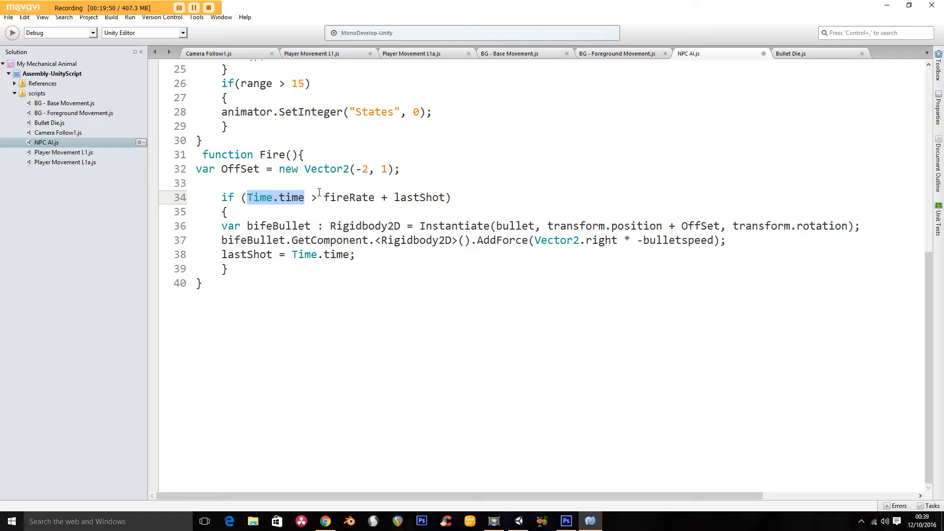
drag(325, 198, 444, 198)
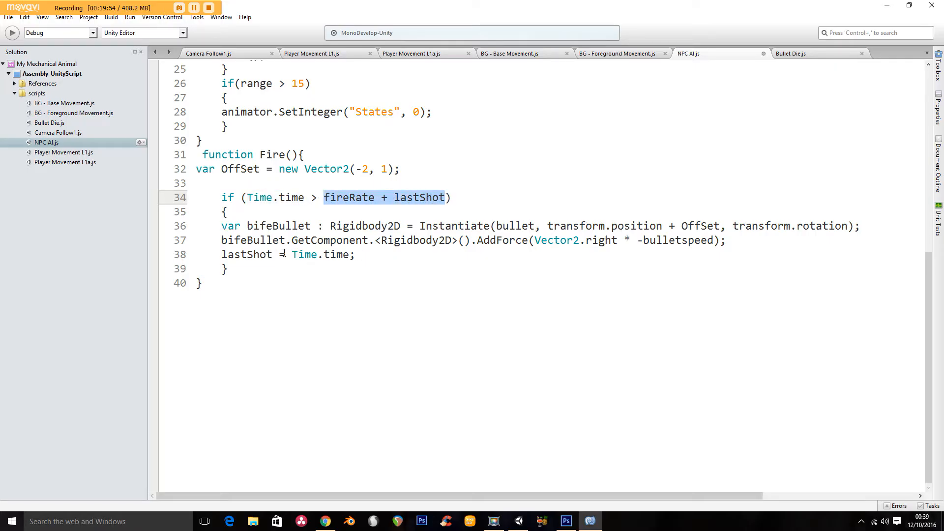
Trace lastShot from line 38 to the line 34 condition, then highlight Time.time there and the lastShot = Time.time assignment.
double_click(241, 254)
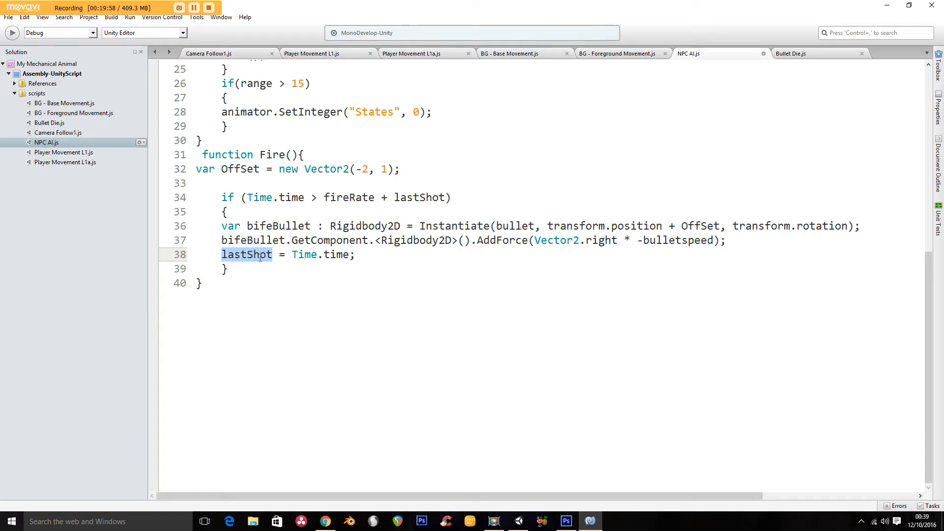
double_click(409, 197)
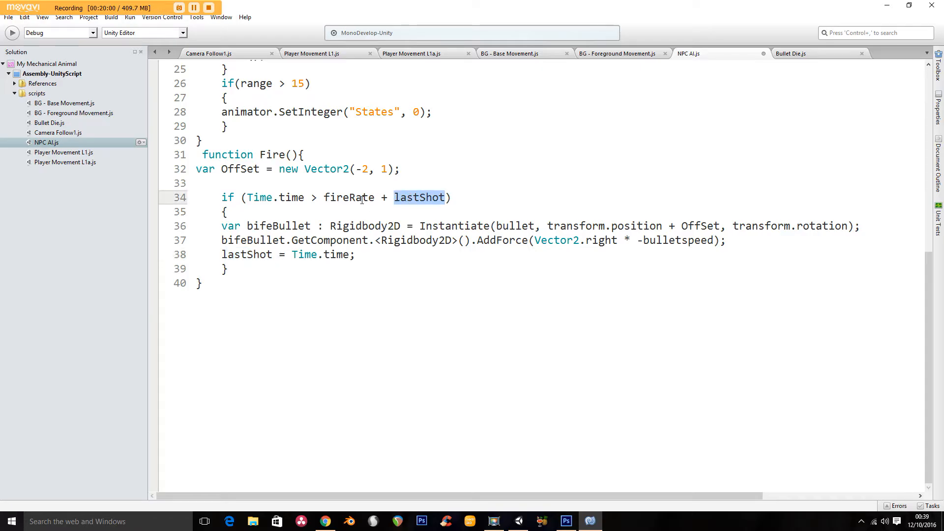
drag(248, 197, 304, 197)
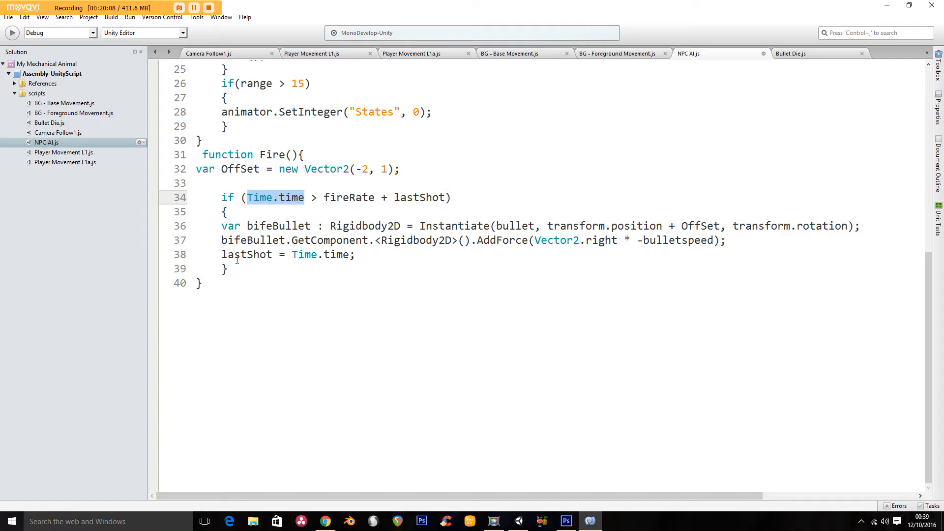
click(223, 254)
drag(338, 254, 351, 256)
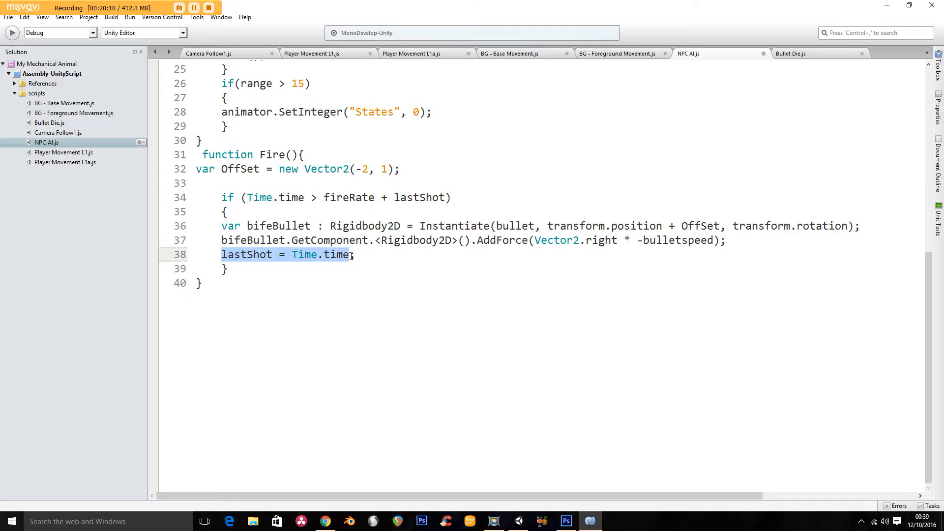
Highlight lastShot, fireRate and Time.time again in the firing condition, finishing with fireRate on line 34.
double_click(246, 257)
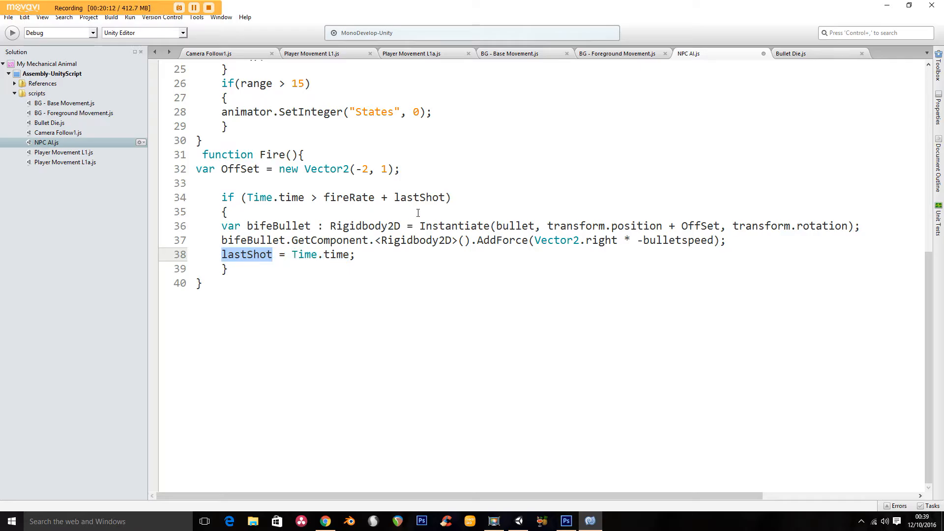
double_click(420, 197)
double_click(348, 198)
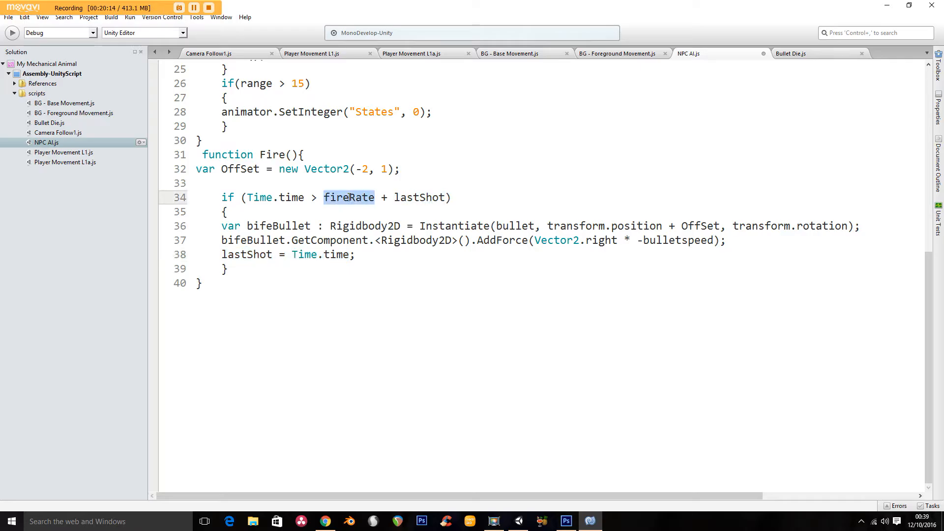
double_click(304, 197)
drag(304, 198, 248, 196)
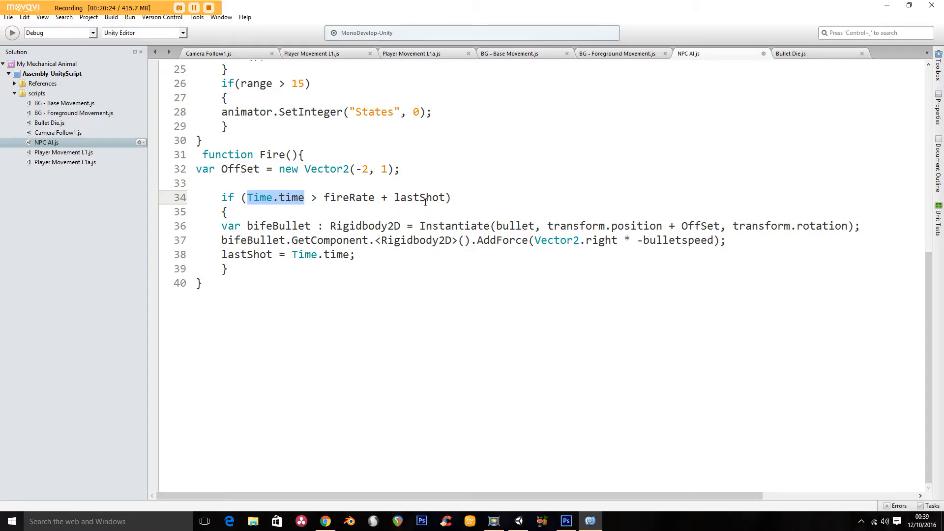
double_click(337, 193)
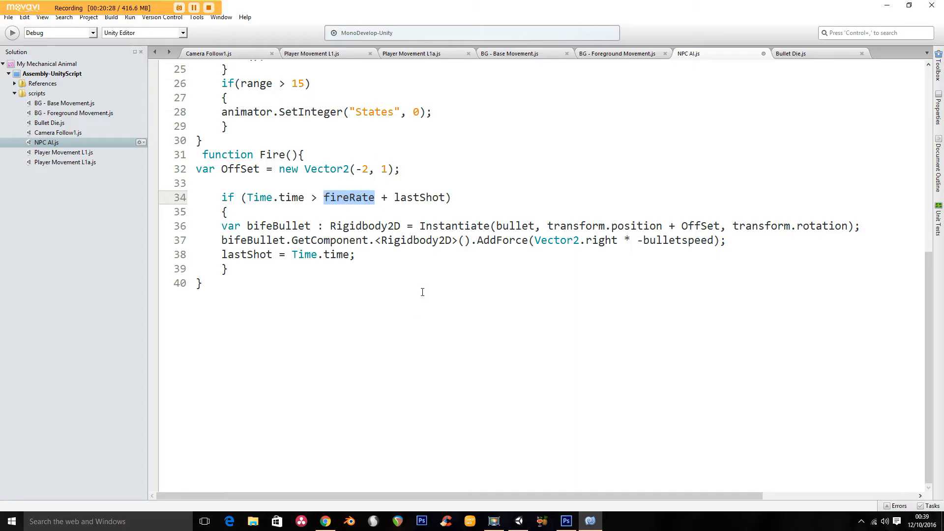
click(408, 278)
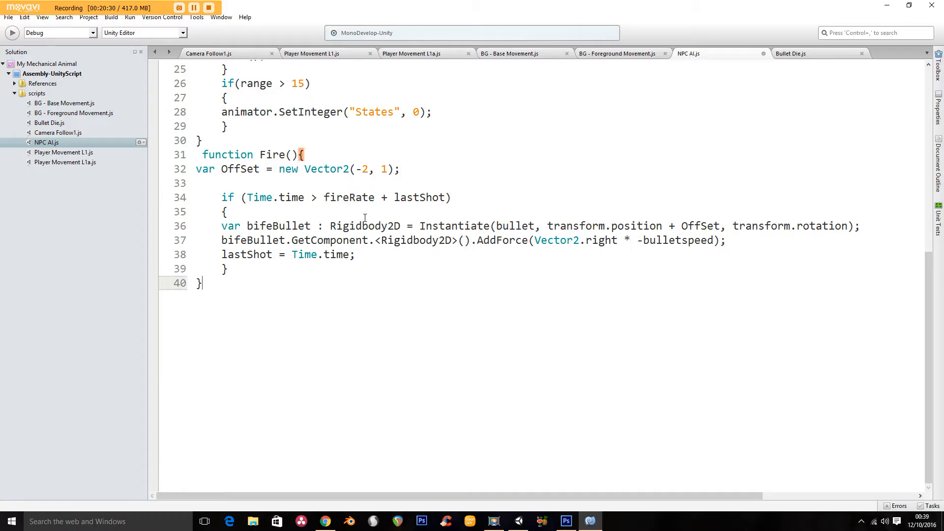
double_click(345, 197)
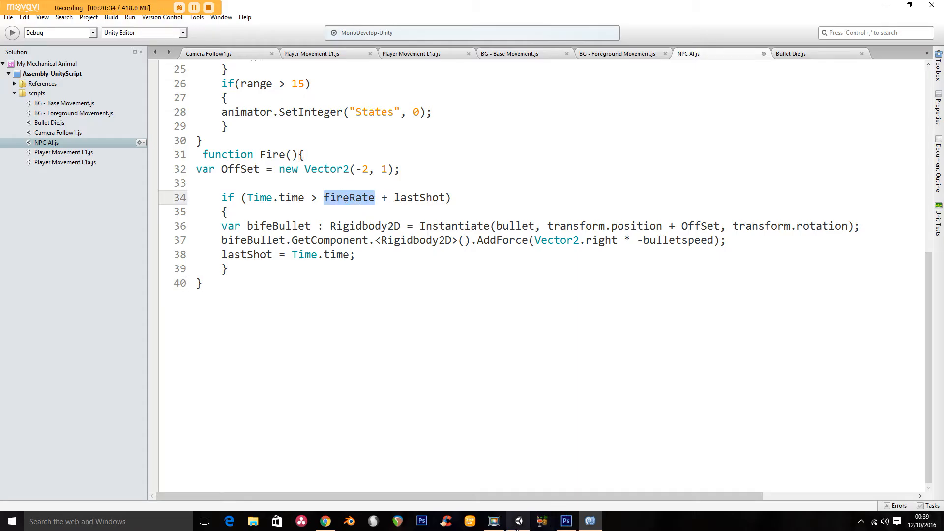
Switch to Unity, start the game and move the player right through the level to within NPC1's chase range.
click(519, 521)
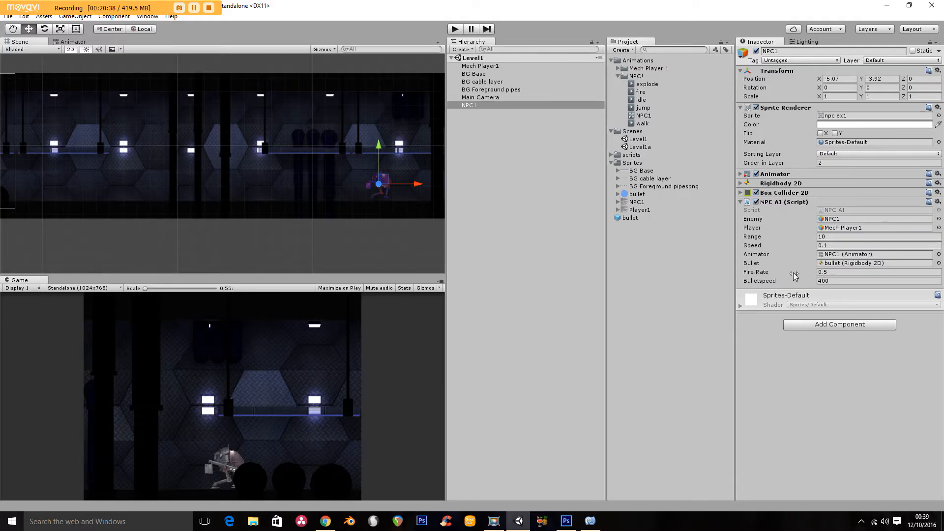
click(454, 30)
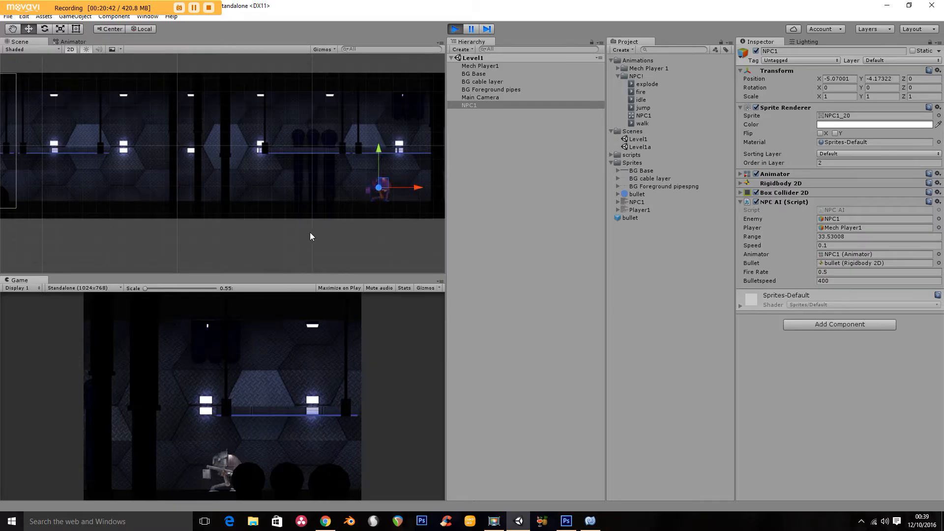
key(Right)
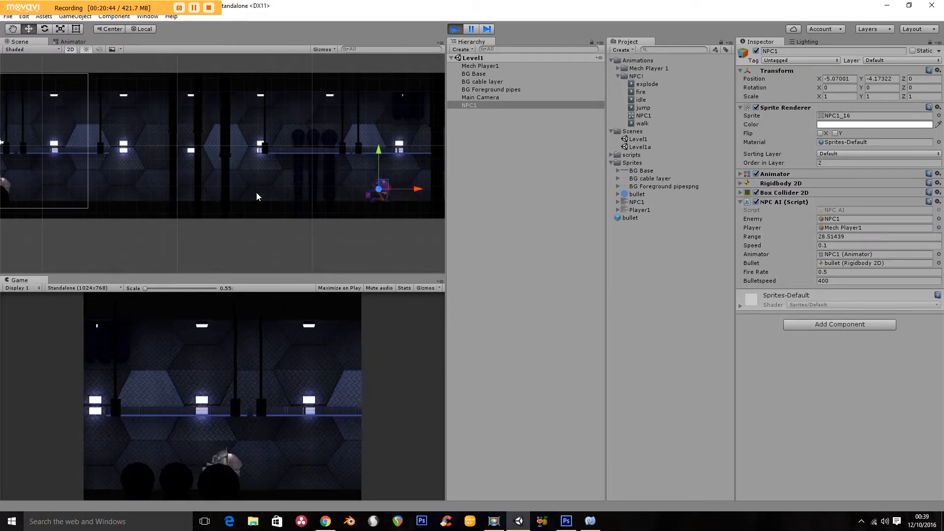
key(Right)
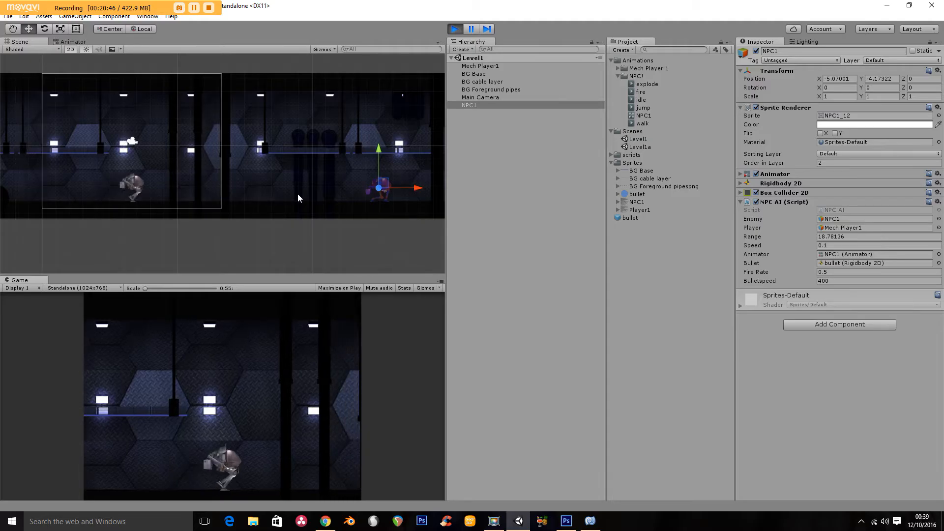
key(Right)
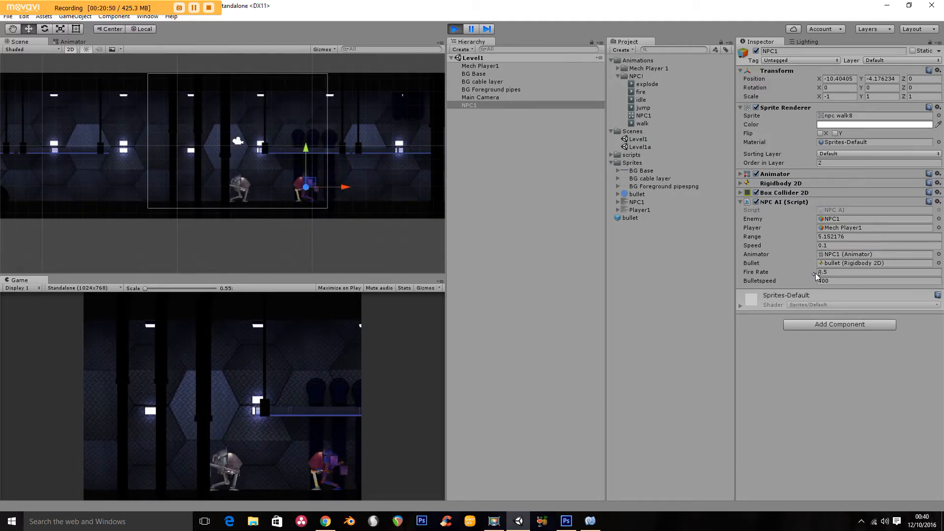
Play-test NPC1's firing at Fire Rate values of 6.99 and 0.1 while moving the player left, and stop the game.
key(Left)
drag(815, 272, 825, 269)
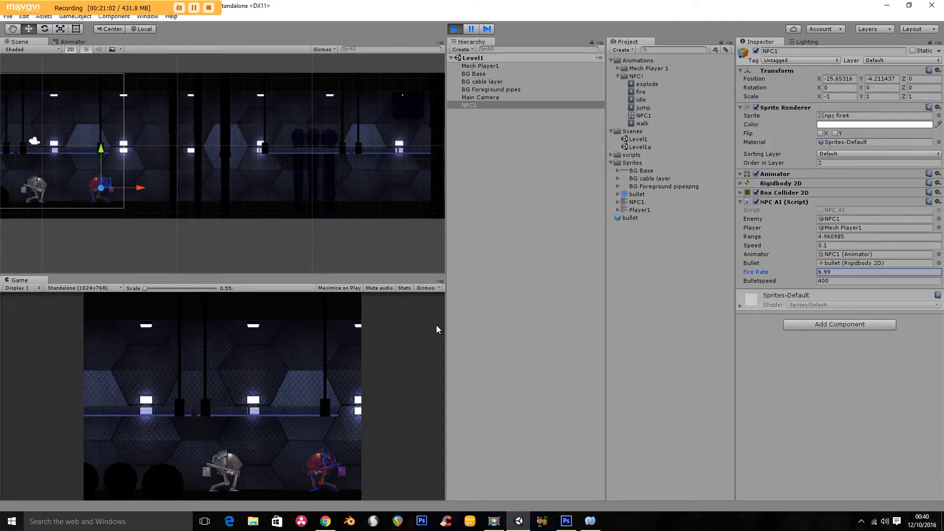
click(799, 277)
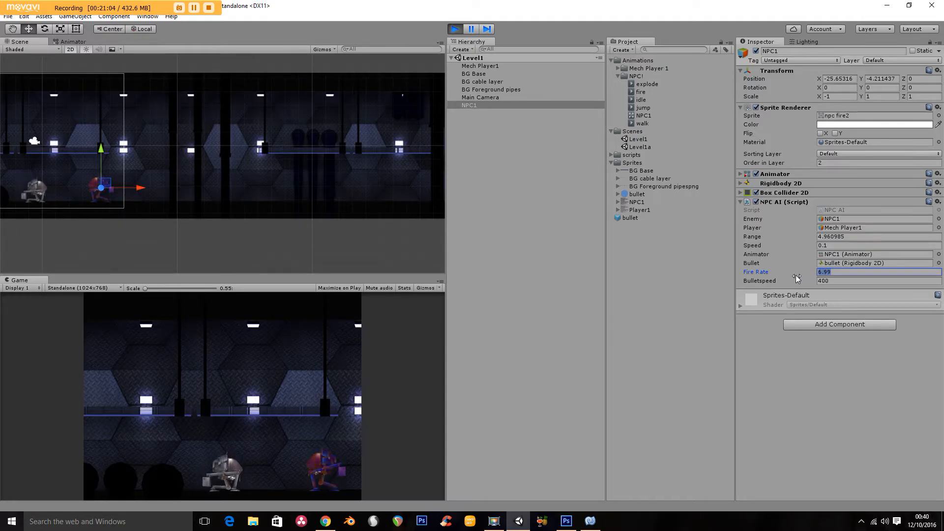
key(BackSpace)
text(.1)
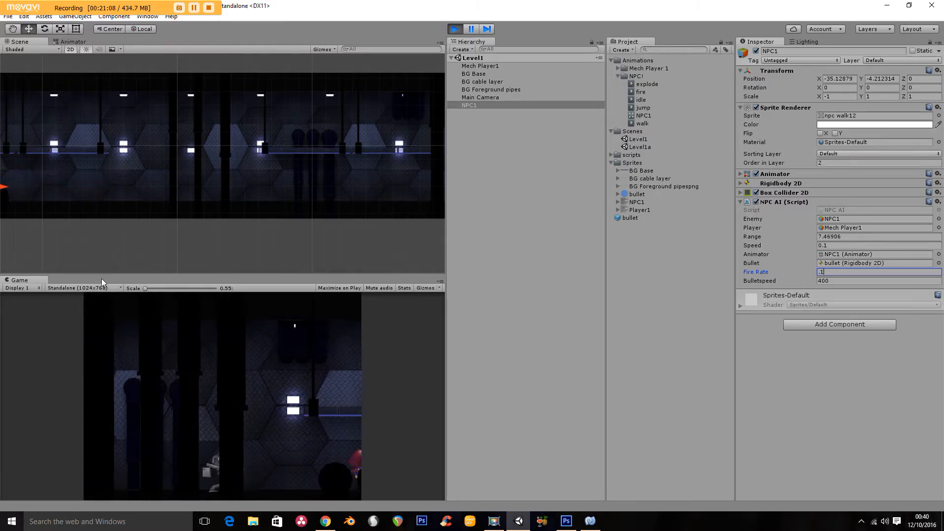
middle_drag(256, 260, 164, 219)
scroll(151, 203, down, 3)
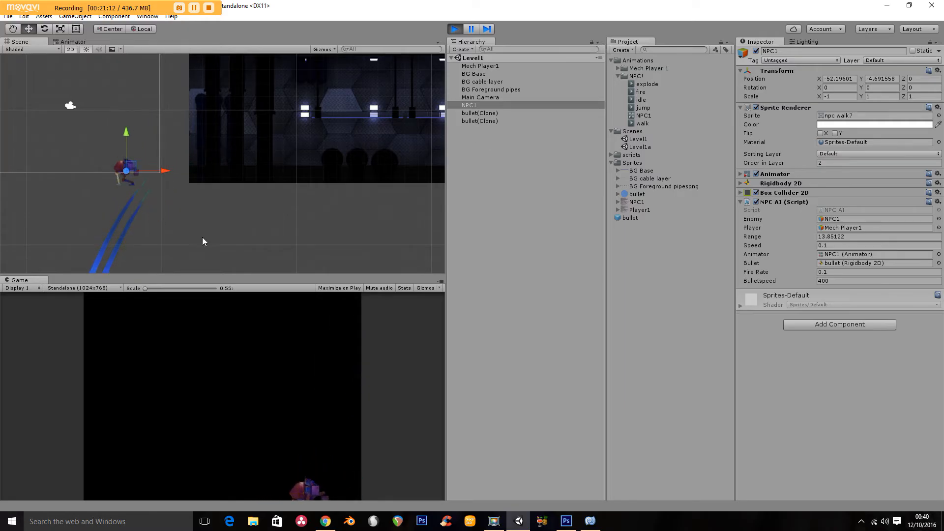
click(453, 30)
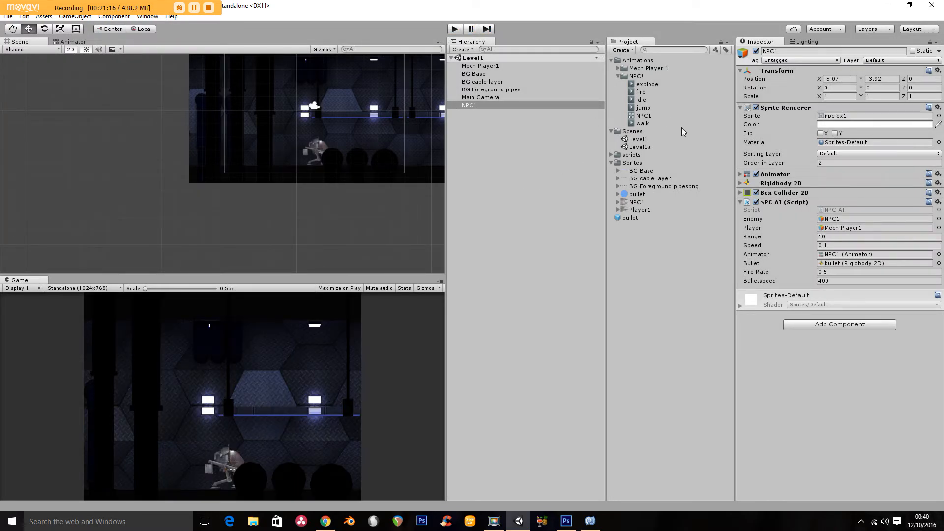
Review the bullet prefab and NPC1 settings, save the scene and open the Level1a scene.
click(628, 218)
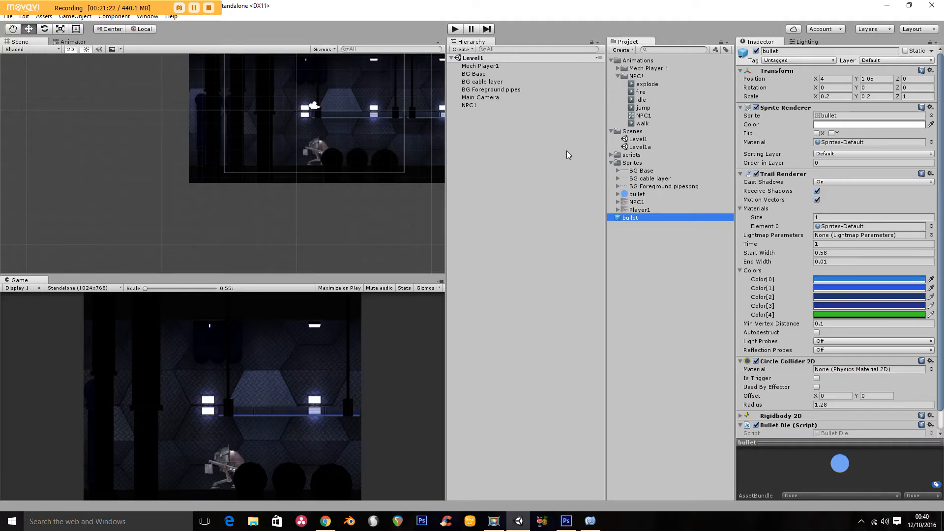
click(475, 106)
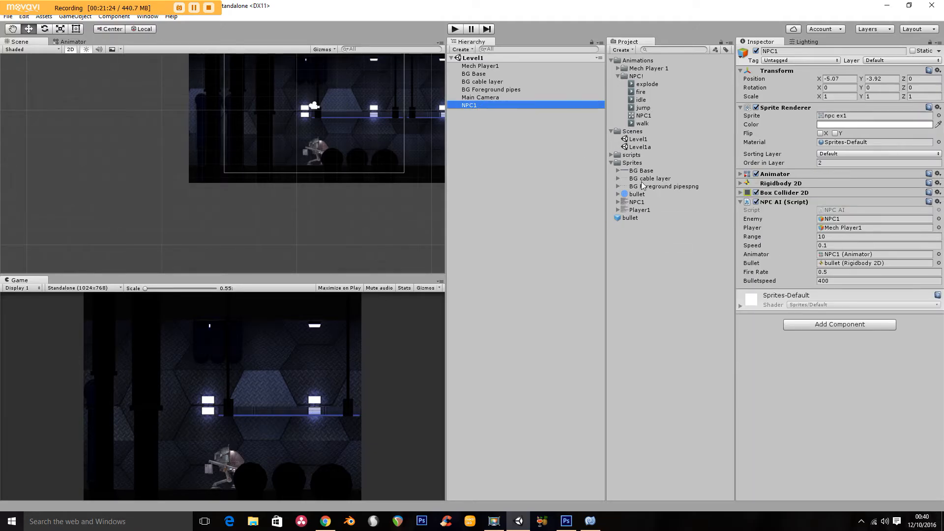
click(8, 16)
click(29, 52)
click(612, 61)
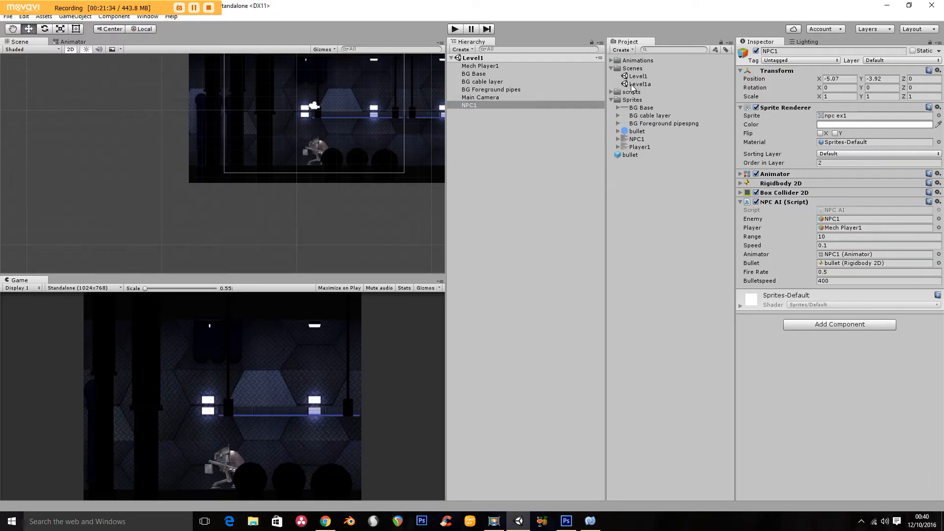
double_click(634, 85)
In npc ex1's NPC AI script, assign npc ex1 as the Enemy and Mech Player1 as the Player.
click(474, 106)
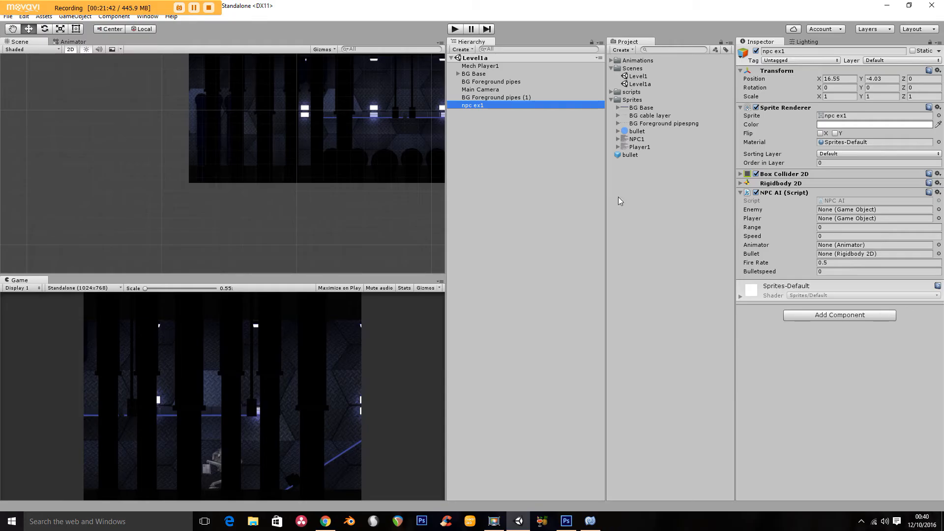
drag(490, 111, 846, 214)
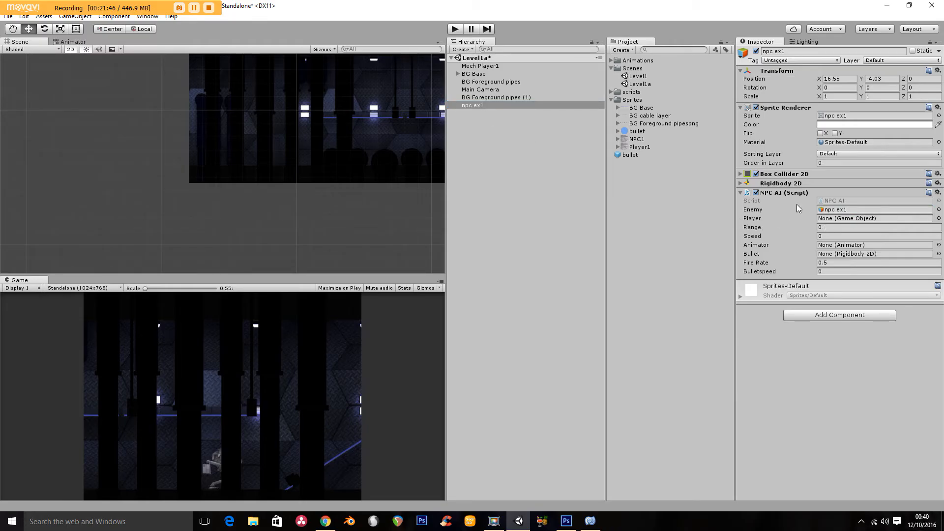
drag(480, 66, 835, 222)
Set the NPC AI script's Range to 10 and Speed to 0.5 on npc ex1.
click(826, 226)
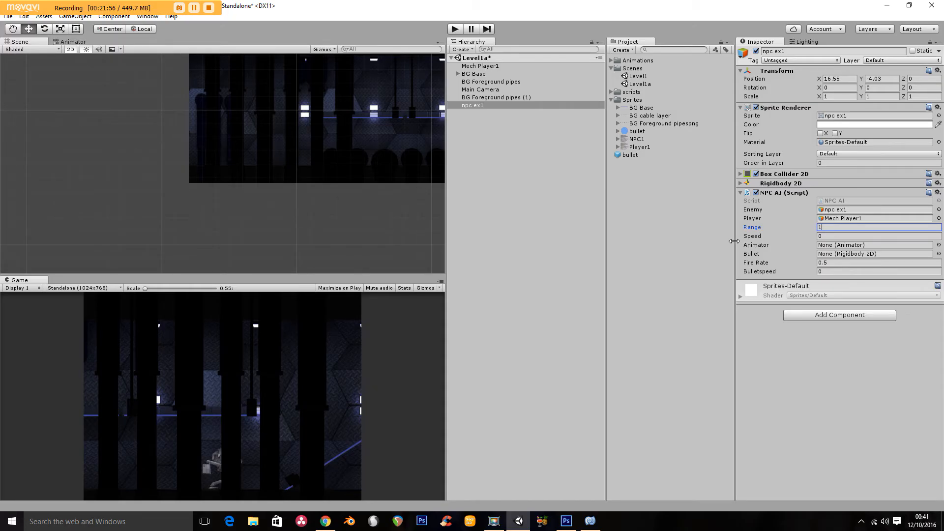
text(10)
click(795, 256)
click(817, 238)
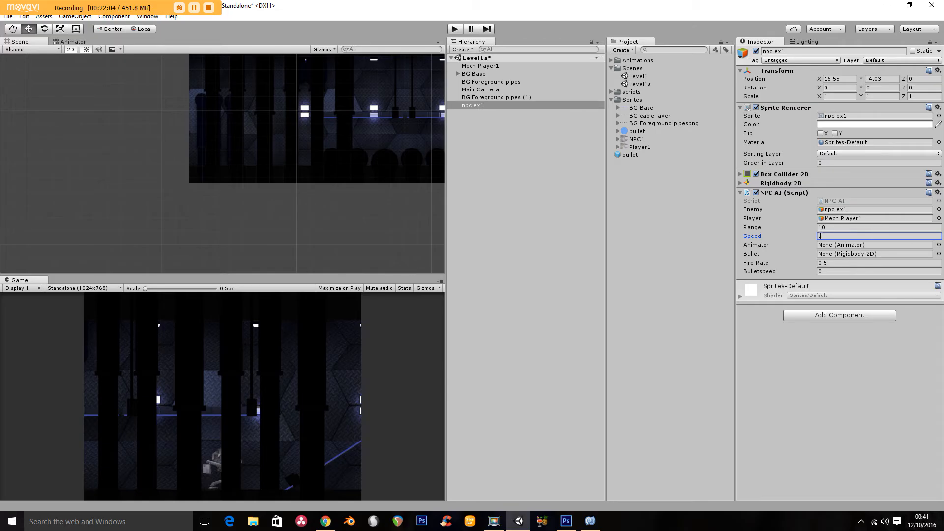
text(.5)
key(Return)
Look over the scene animators offered for the NPC AI script's Animator reference.
click(939, 244)
drag(667, 221, 553, 212)
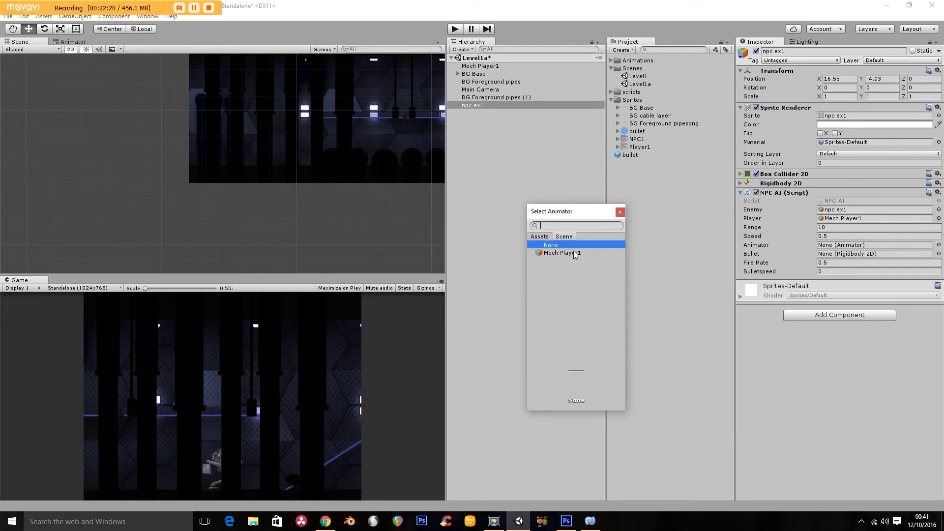
click(621, 213)
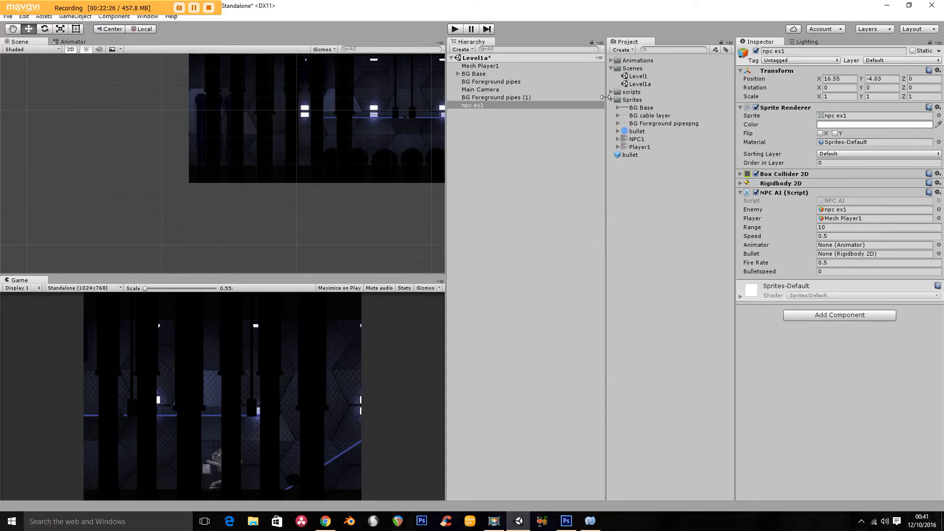
Try to assign the NPC1 controller from the NPC! animations folder as npc ex1's Animator reference.
click(612, 60)
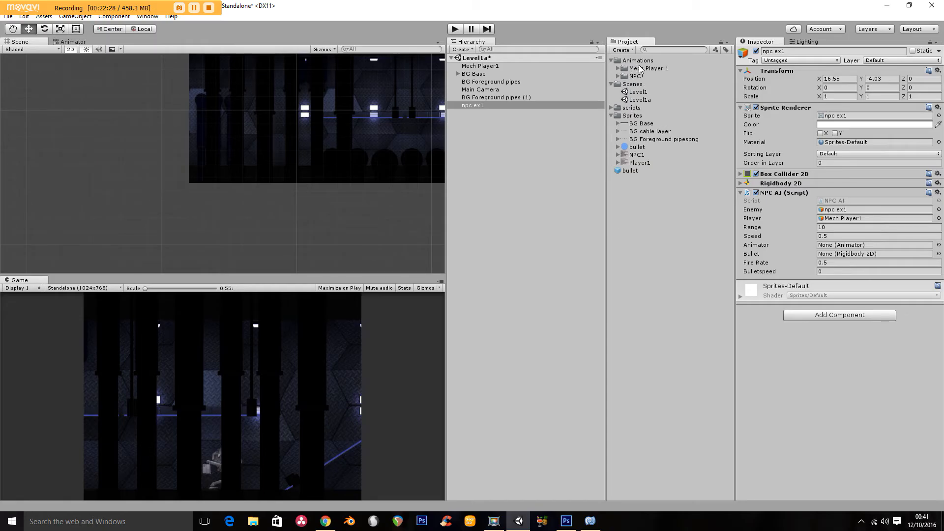
click(639, 68)
click(639, 77)
click(618, 76)
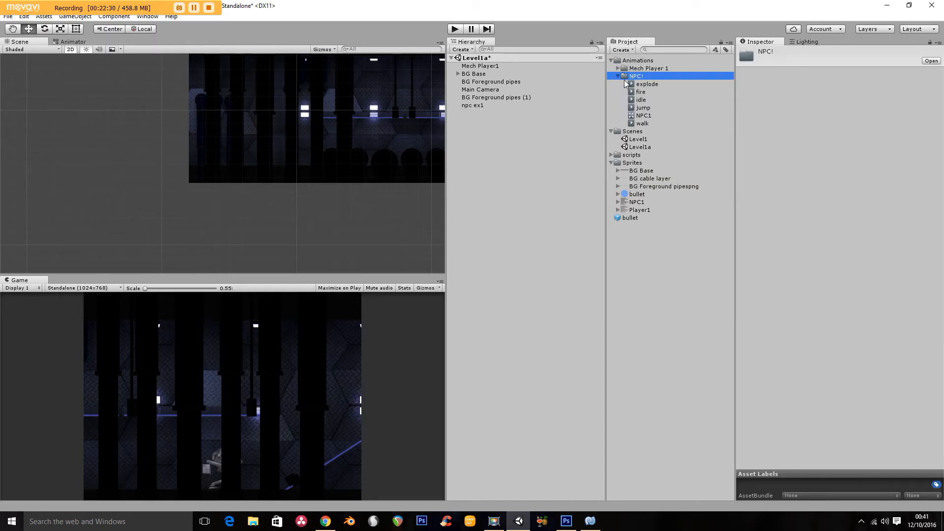
click(644, 116)
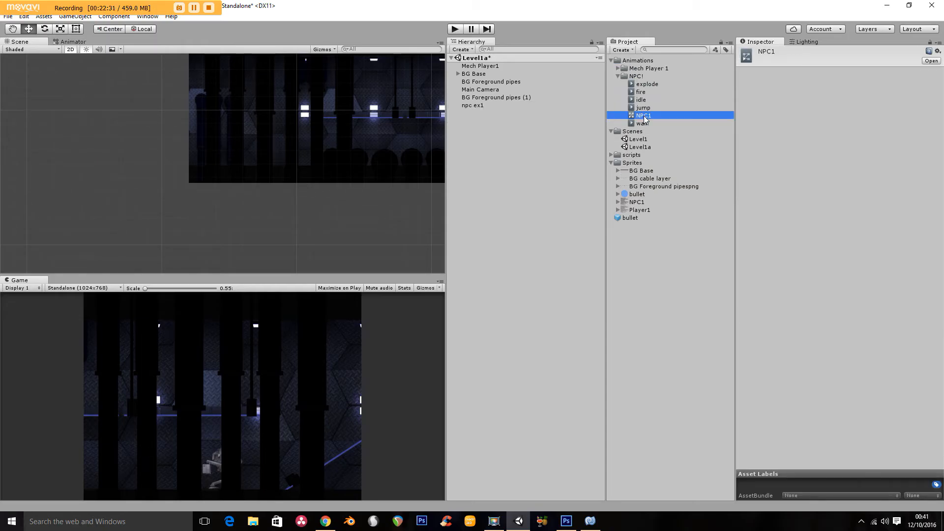
click(479, 106)
drag(649, 115, 830, 247)
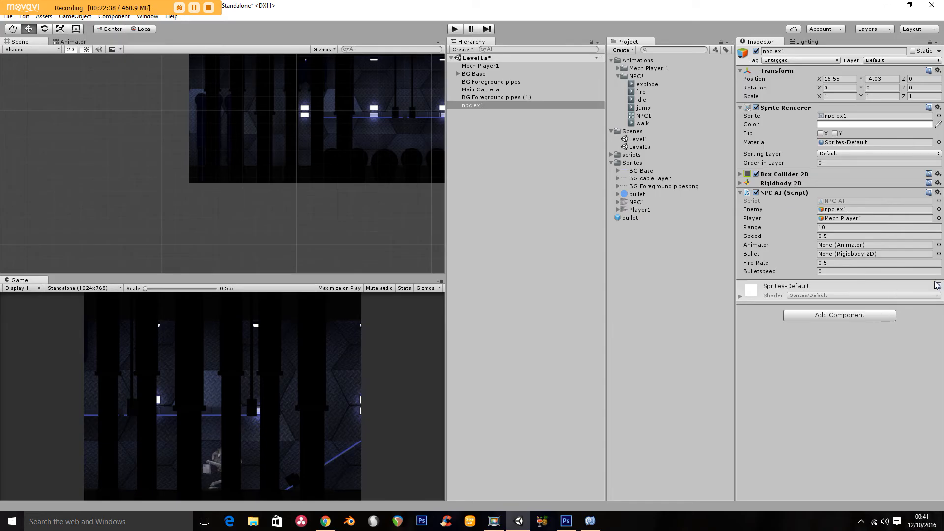
Check both the asset and scene animators available for npc ex1's Animator reference.
click(938, 246)
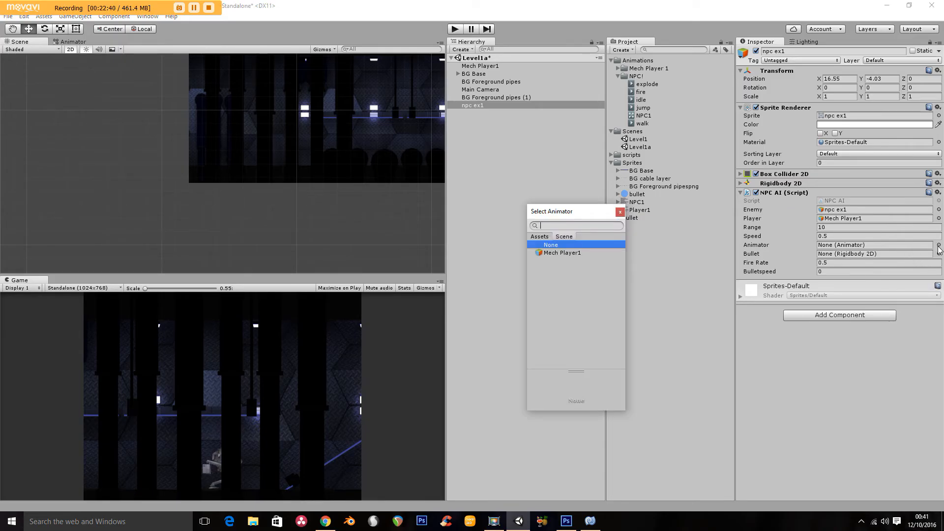
click(541, 236)
click(565, 237)
click(620, 212)
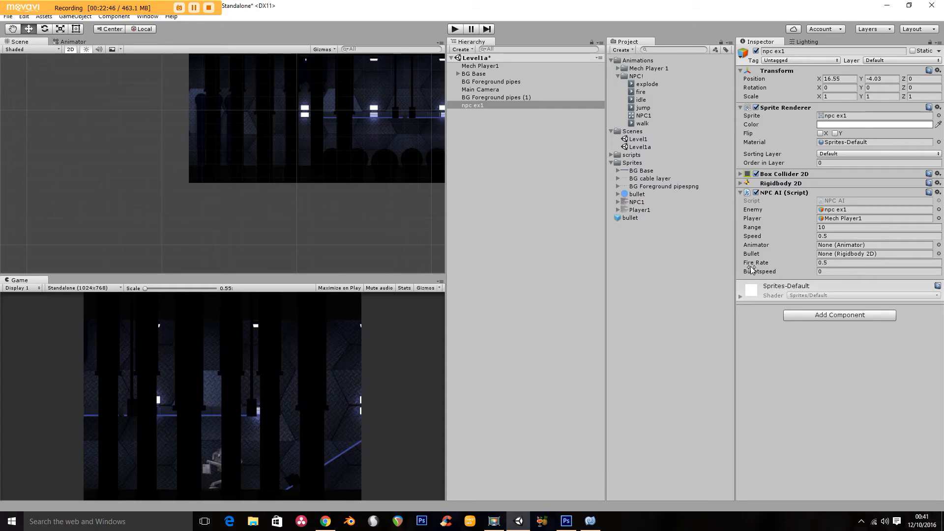
Assign the bullet prefab as the NPC AI script's Bullet and rename the npc ex1 object to NPC1.
drag(627, 218, 835, 257)
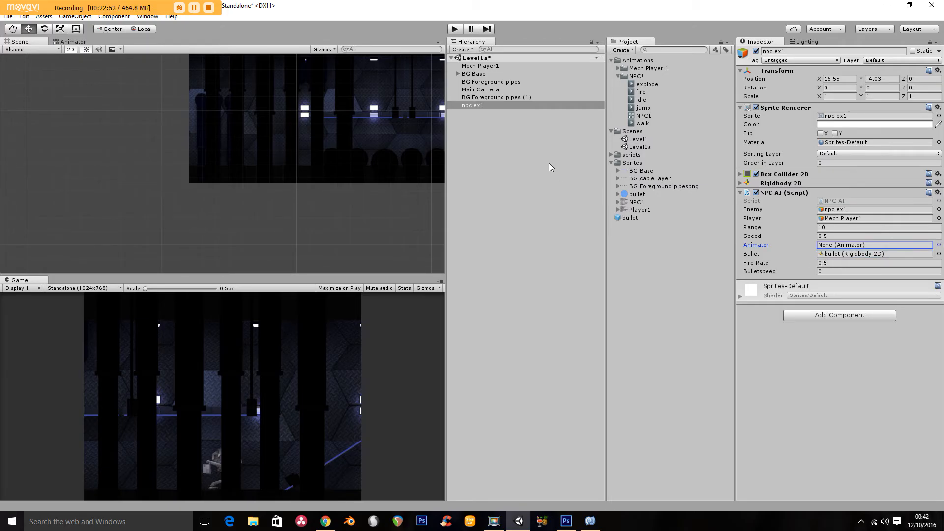
click(480, 107)
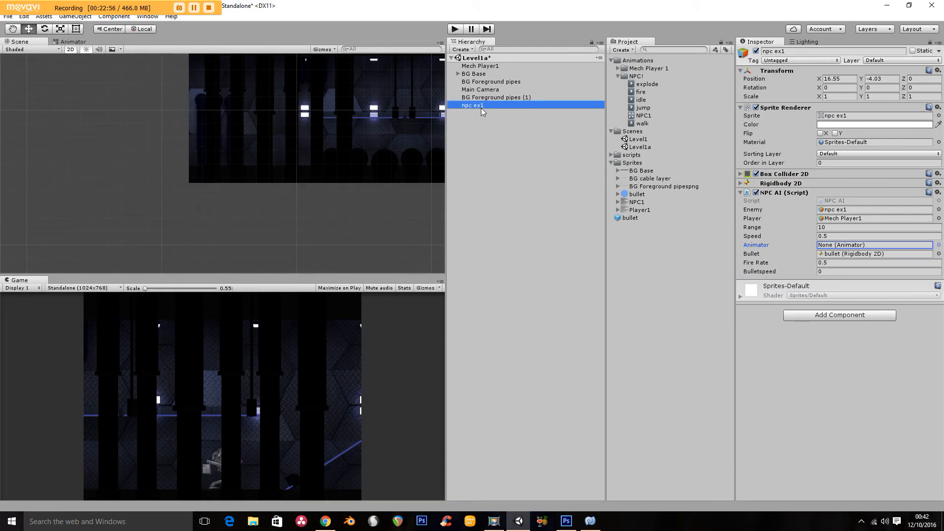
click(481, 108)
text(N)
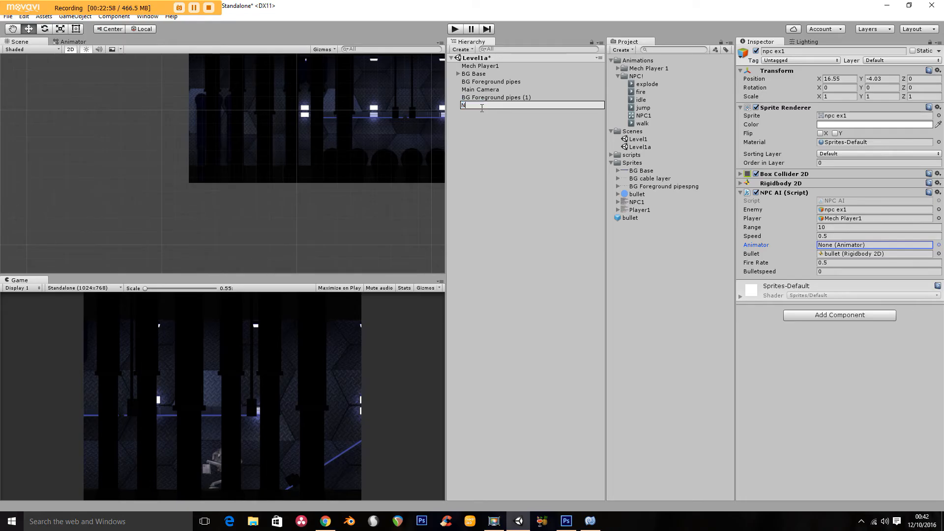
text(PC1)
key(Return)
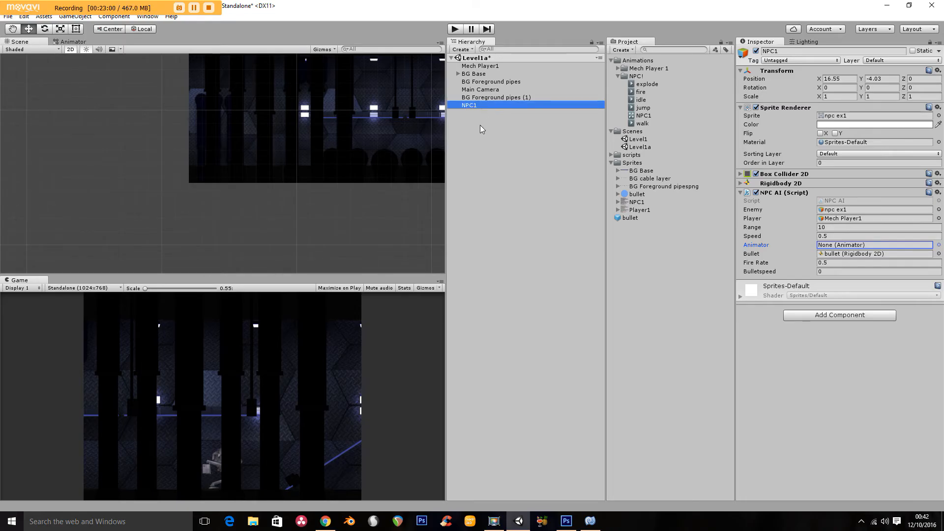
Set the NPC AI script's Animator reference to the scene's Mech Player1 animator.
click(938, 245)
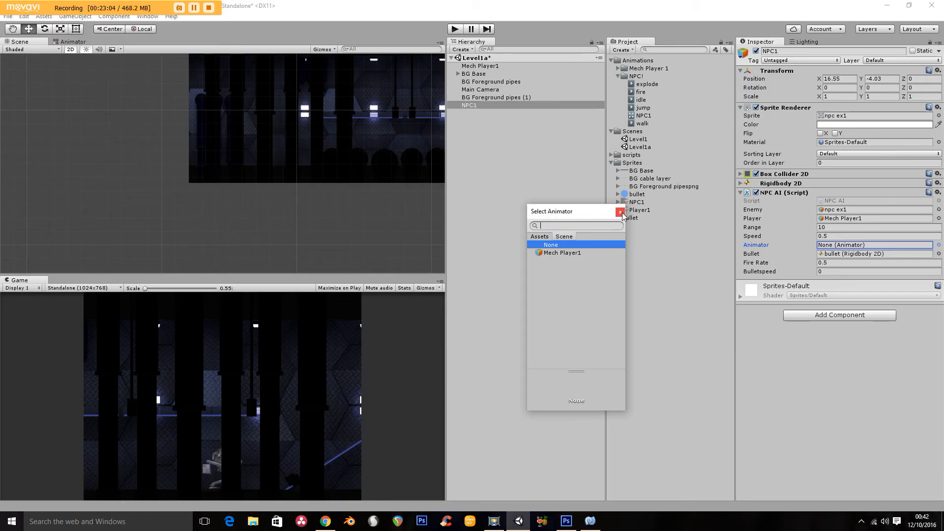
double_click(562, 253)
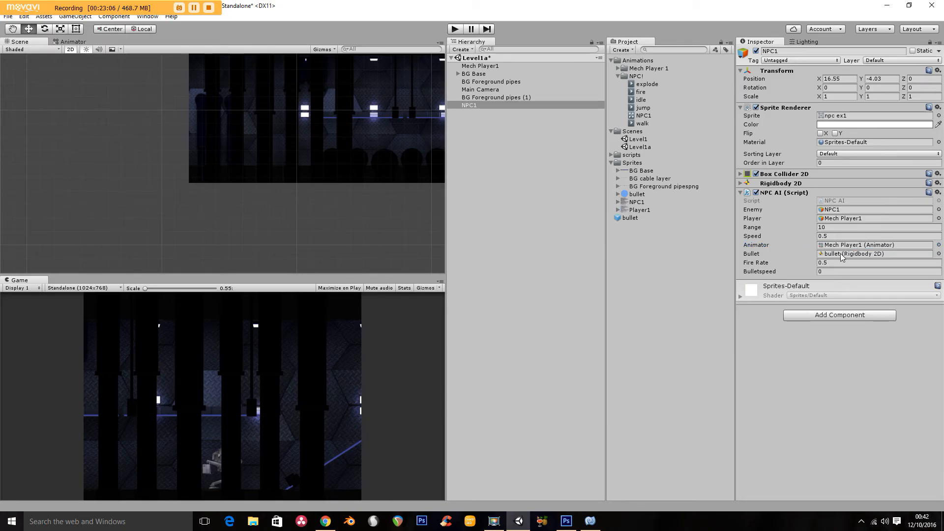
Inspect the Mech Player1 controller asset and try to assign the NPC1 controller to NPC1's NPC AI script.
click(618, 69)
click(655, 107)
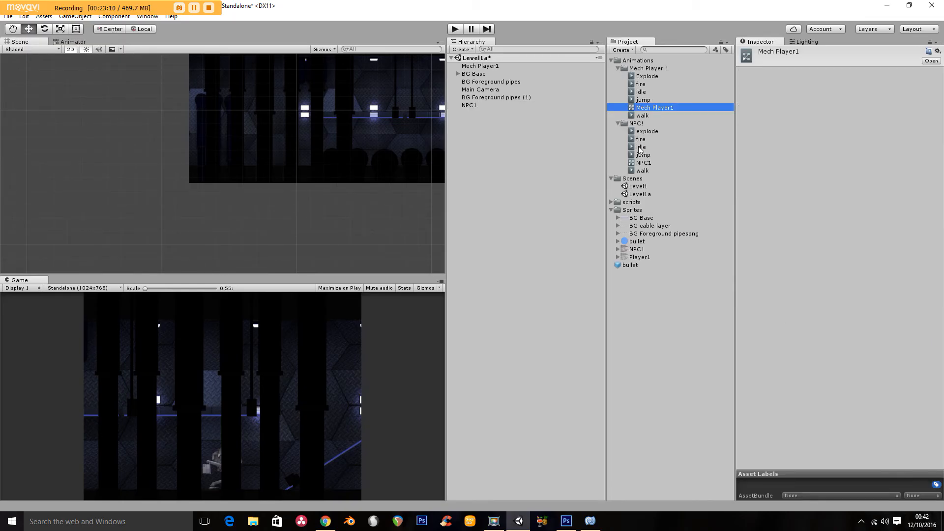
click(471, 105)
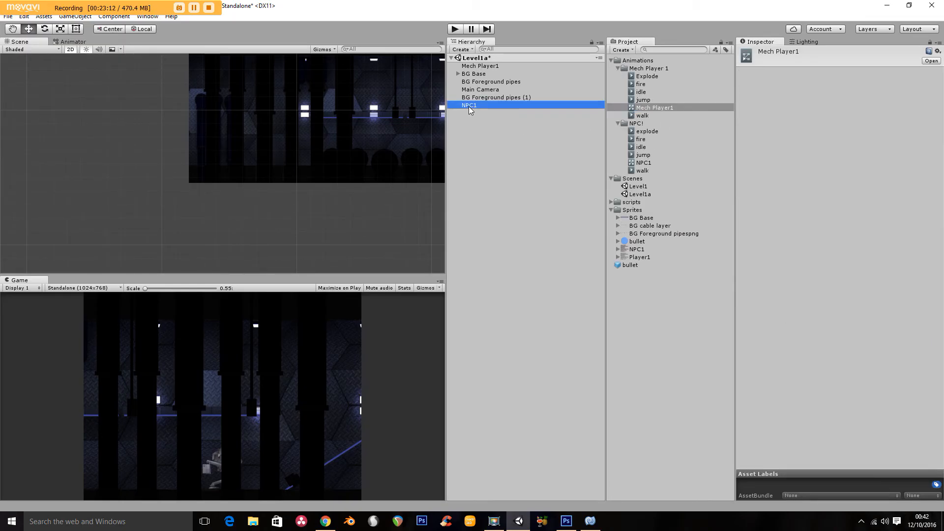
drag(647, 161, 855, 254)
Set the NPC AI script's Bullet reference to the scene object NPC1's Rigidbody 2D.
click(938, 253)
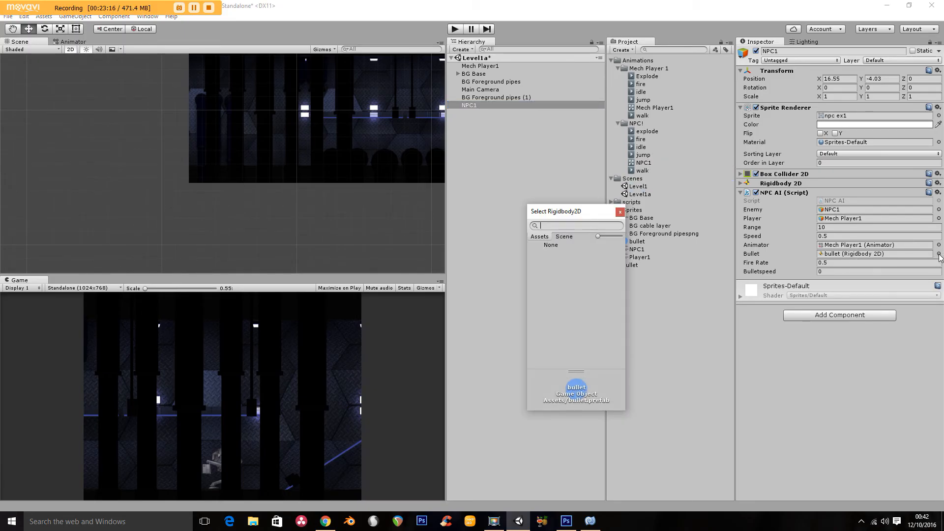
click(564, 237)
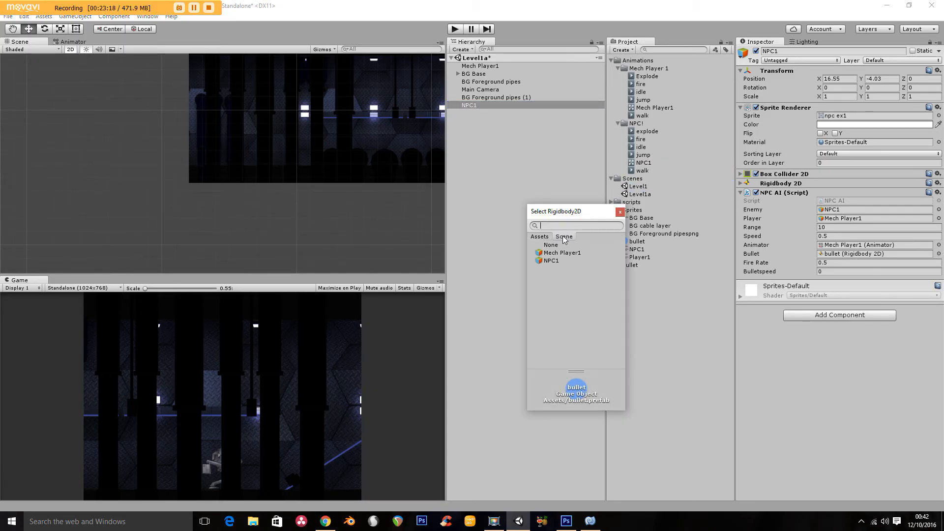
double_click(550, 261)
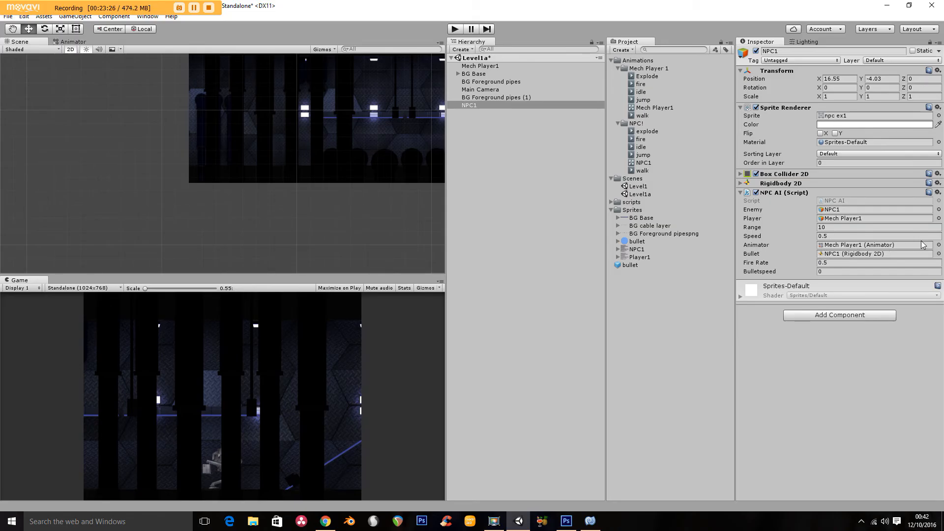
Check the Animator and Bullet choices for the NPC AI script and assign the bullet prefab as the Bullet.
click(938, 245)
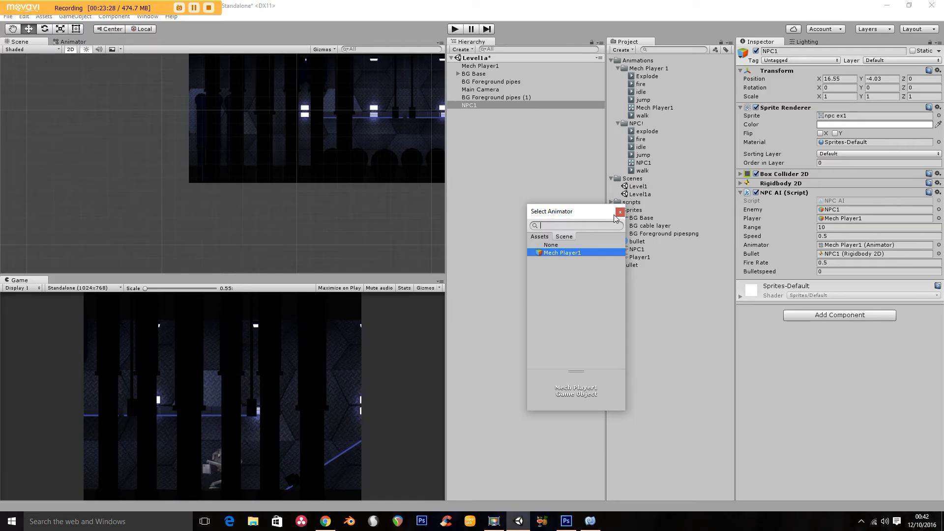
click(620, 212)
click(938, 254)
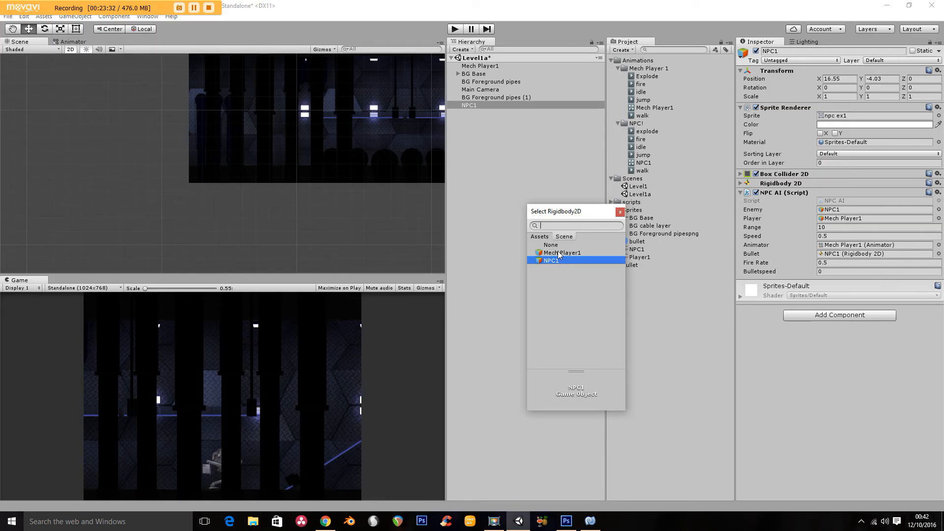
click(620, 212)
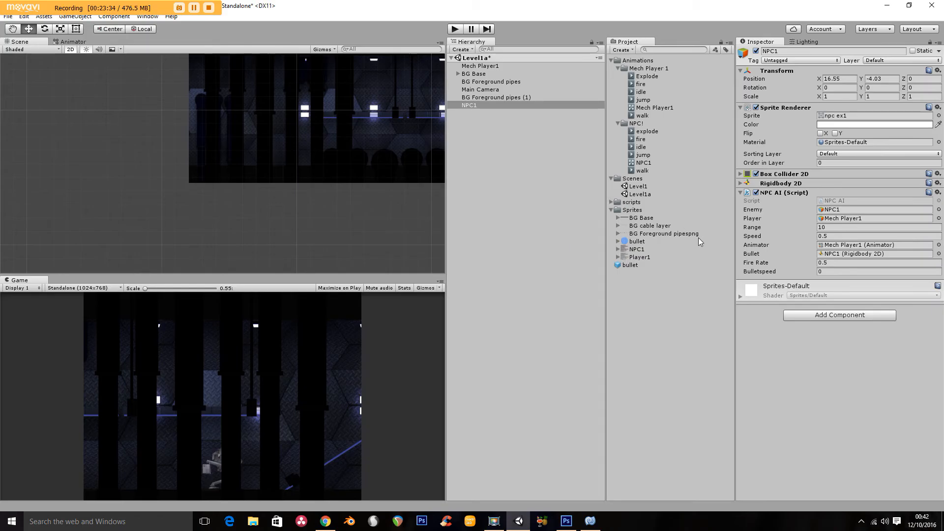
drag(631, 265, 847, 256)
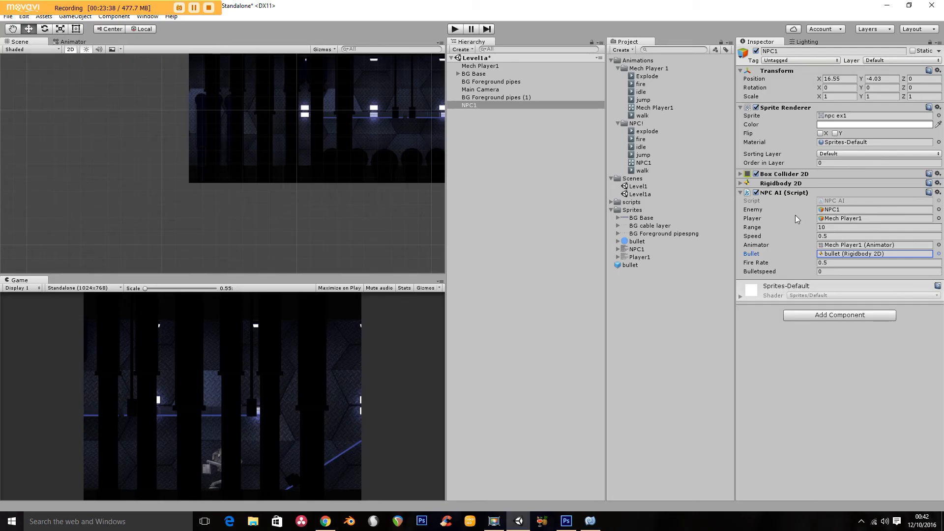
Clear the NPC AI script's Animator reference on NPC1 by setting it to None.
click(938, 245)
double_click(569, 247)
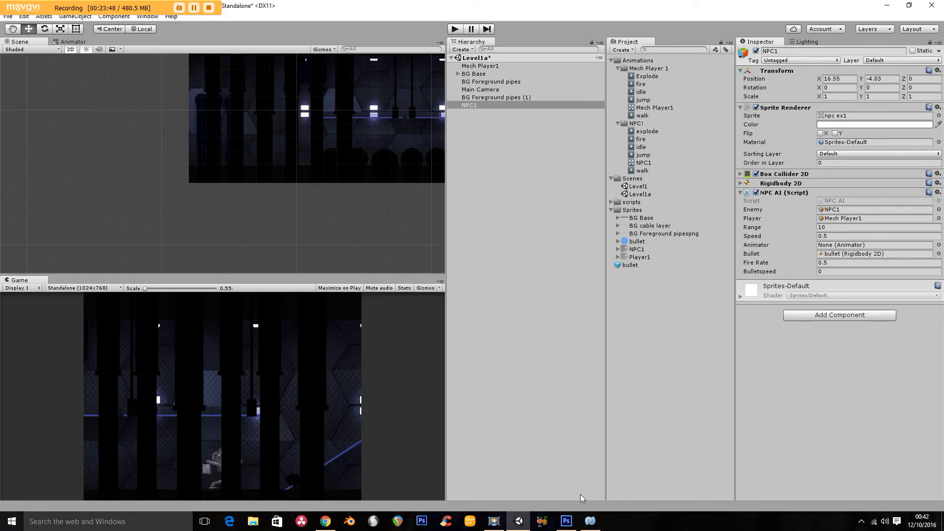
Switch to MonoDevelop and review the animator variable declaration and its "States" SetInteger calls in NPC AI.js.
click(590, 521)
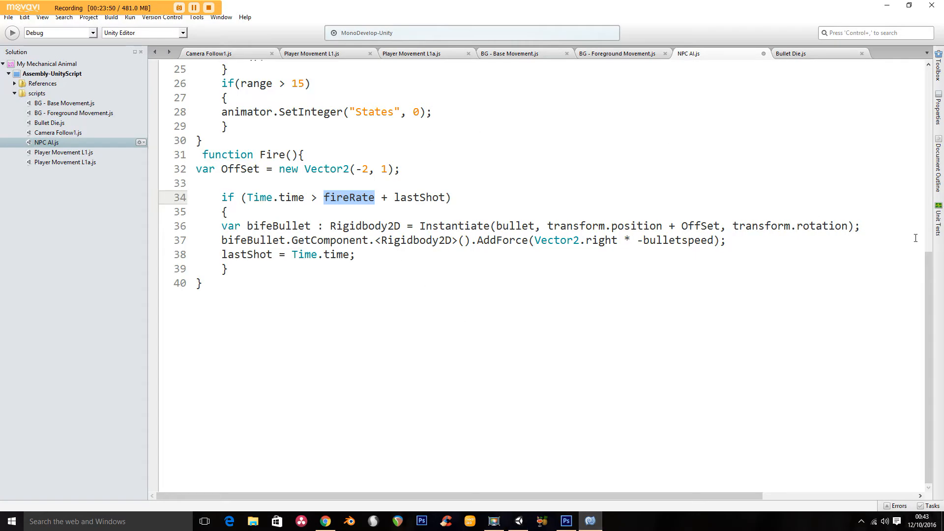
scroll(339, 187, up, 8)
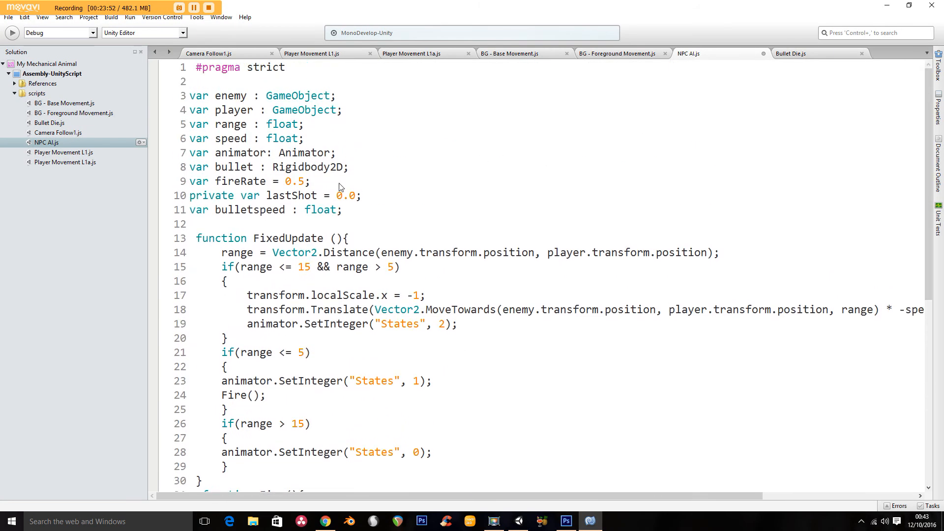
drag(190, 155, 344, 156)
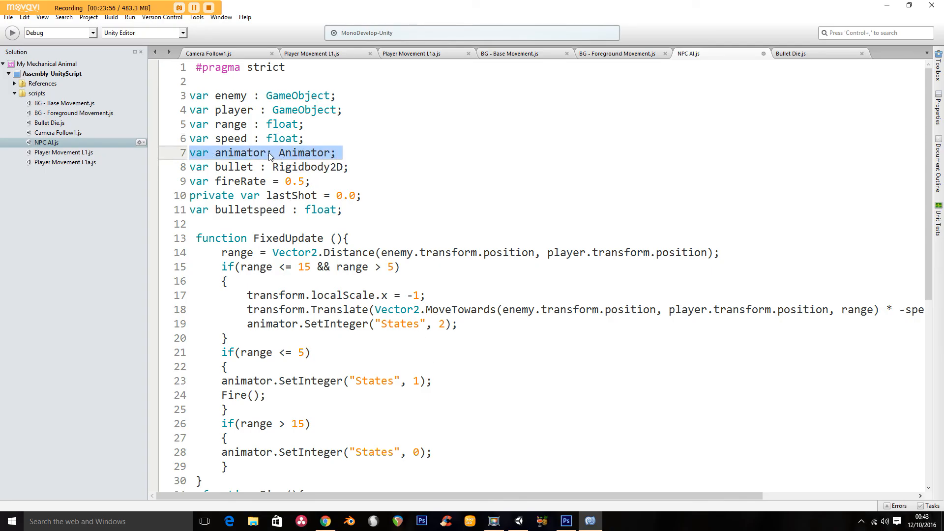
drag(426, 382, 353, 388)
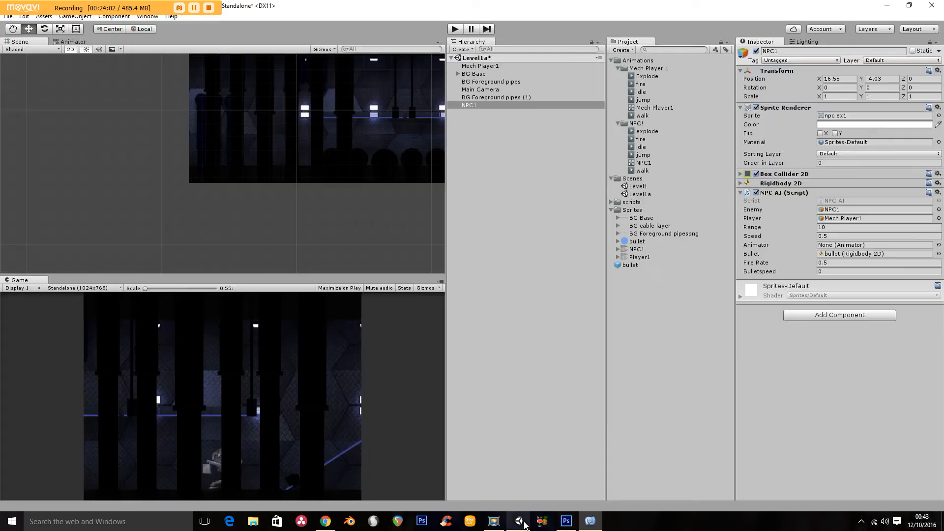
Return to Unity, check the NPC1 controller's state graph, and open scene Level1 while saving the changes to Level1a.
click(518, 520)
click(79, 42)
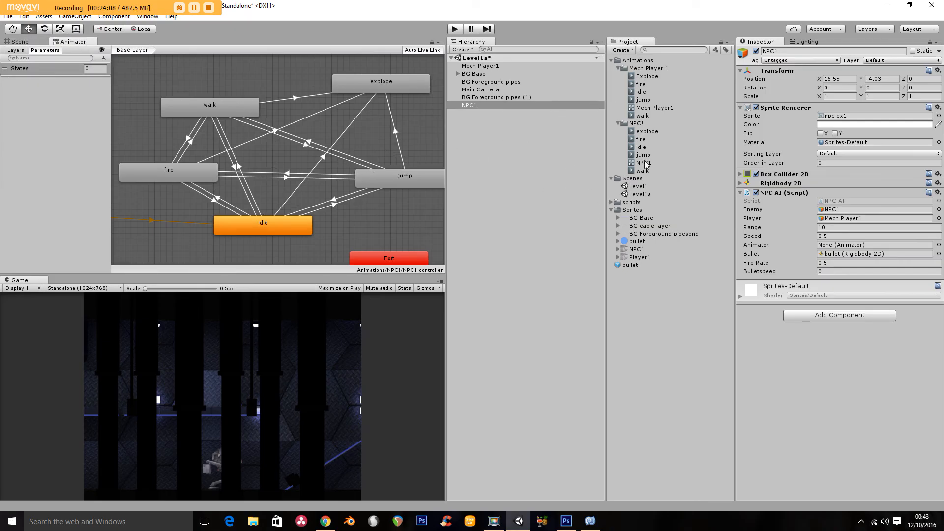
double_click(639, 187)
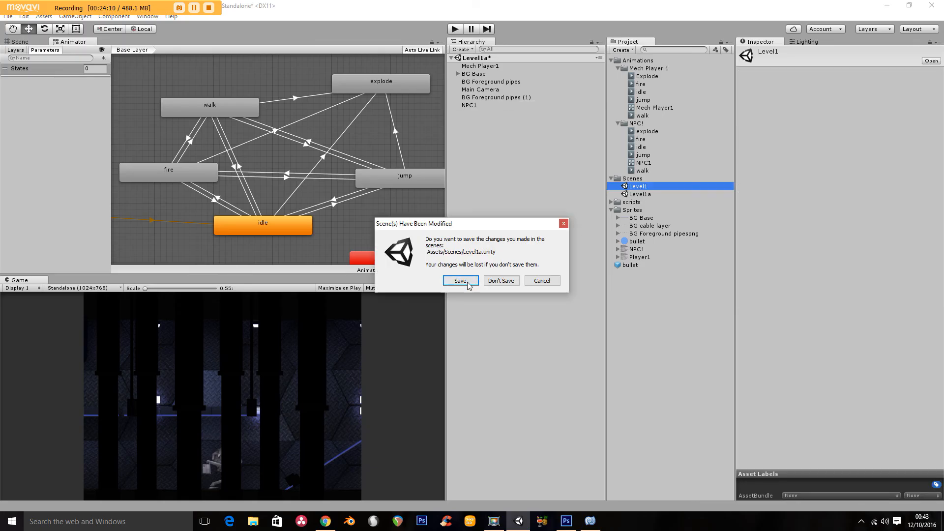
click(460, 281)
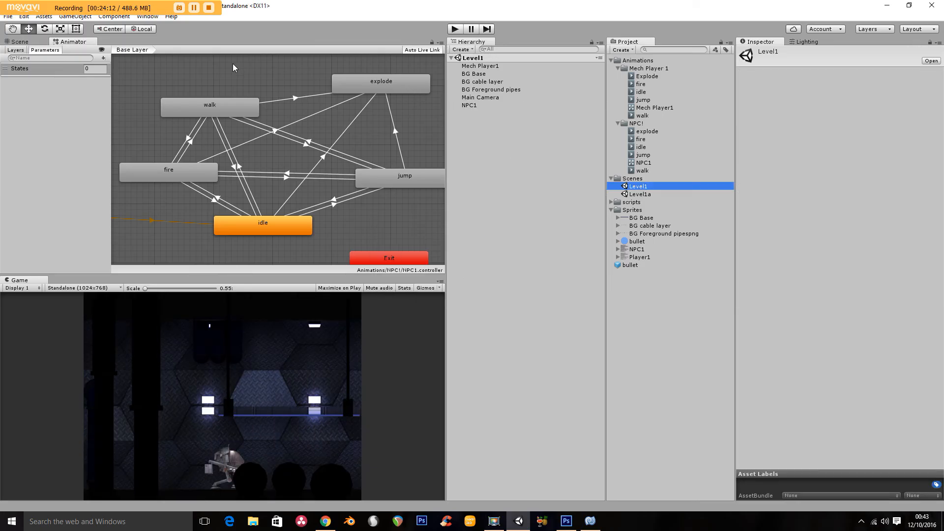
Examine Level1's NPC1 as a reference, checking its NPC AI script settings, available Animator choices and placement in the scene.
click(36, 39)
middle_drag(370, 129, 111, 175)
click(470, 105)
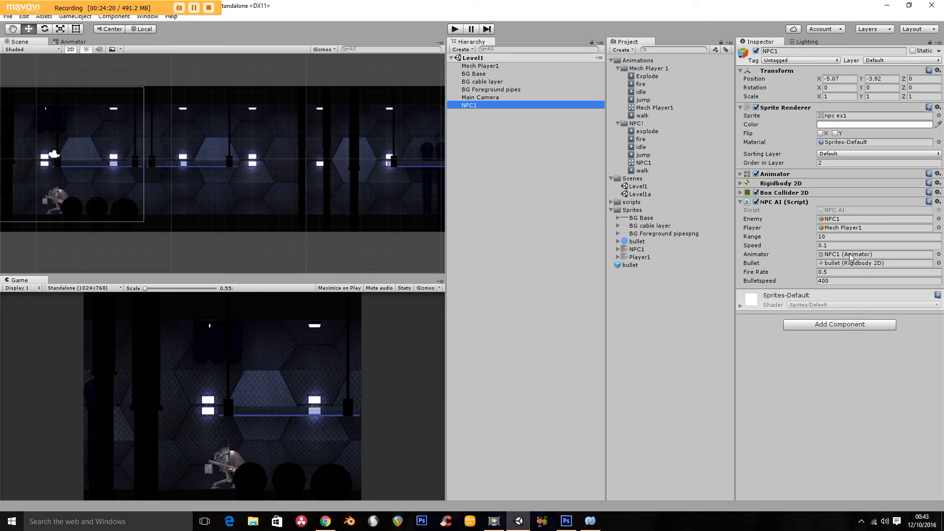
click(939, 255)
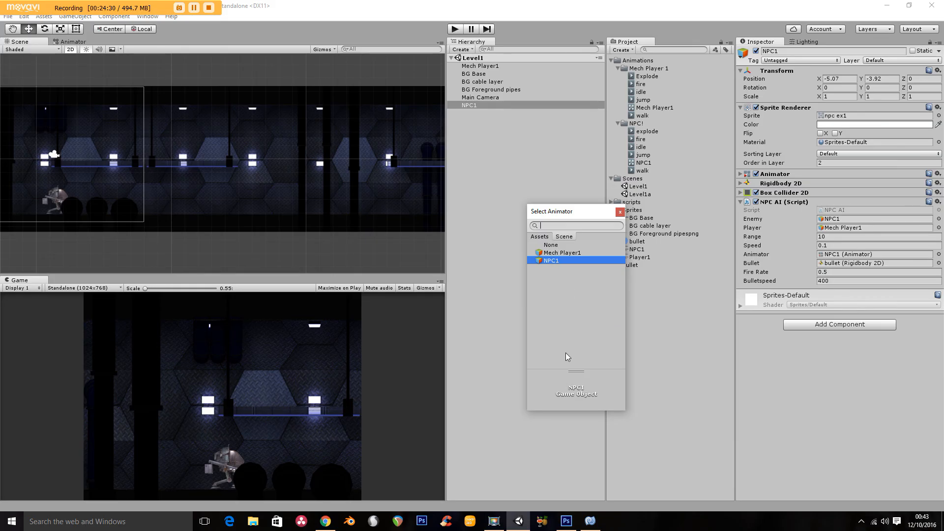
click(621, 212)
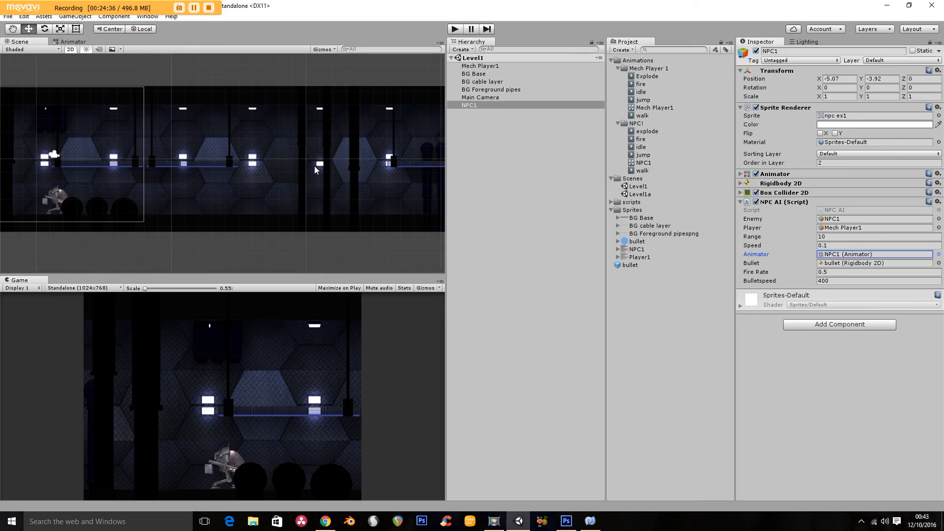
middle_drag(351, 179, 199, 177)
middle_drag(352, 201, 297, 203)
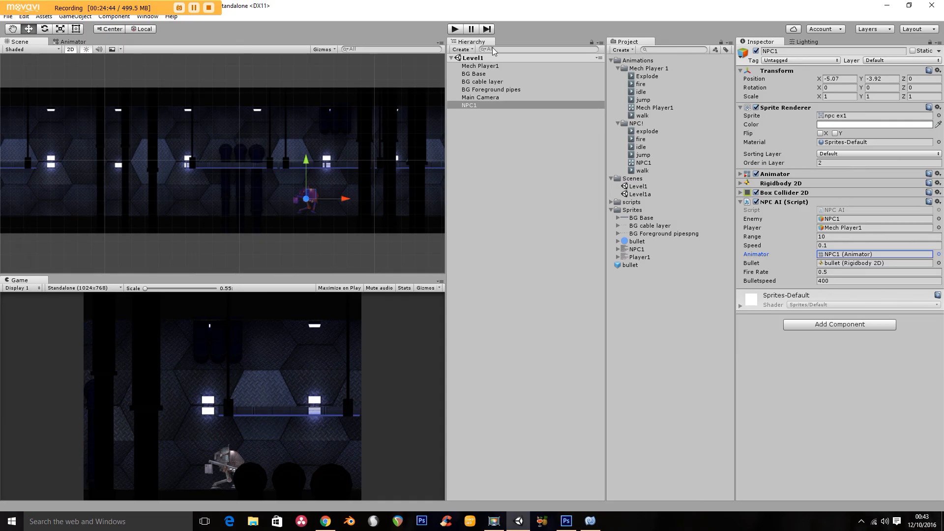
middle_drag(312, 212, 327, 200)
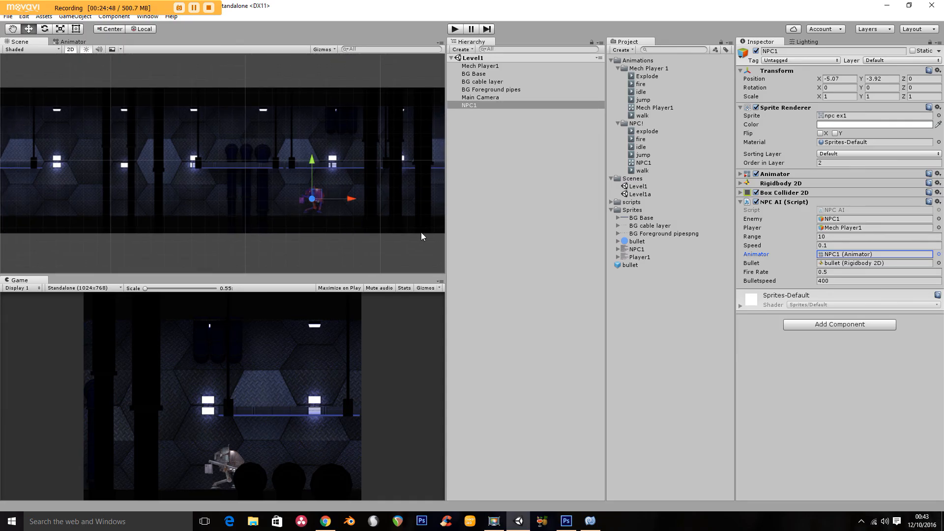